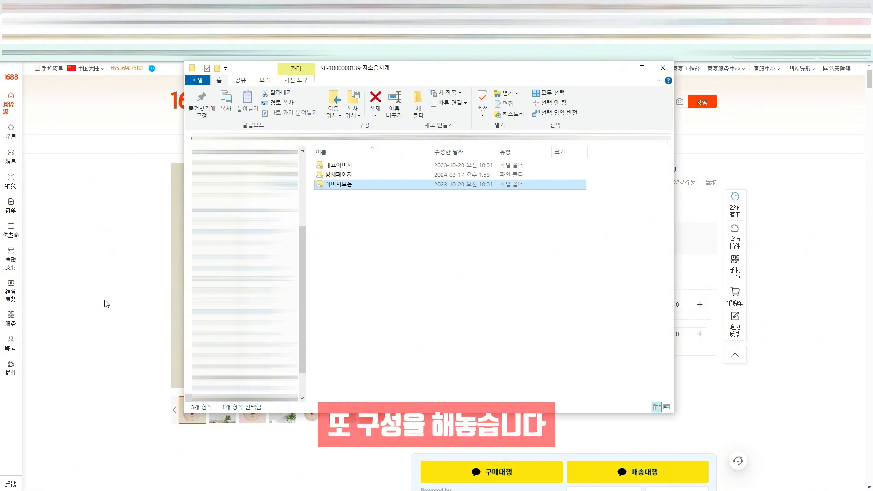
pyautogui.click(375, 167)
pyautogui.keyDown('shift'); pyautogui.click(373, 177); pyautogui.keyUp('shift')
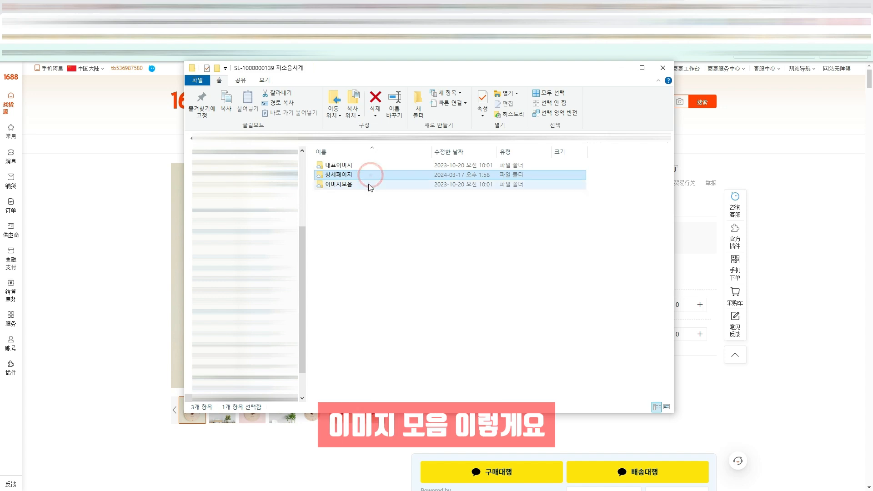
pyautogui.click(370, 186)
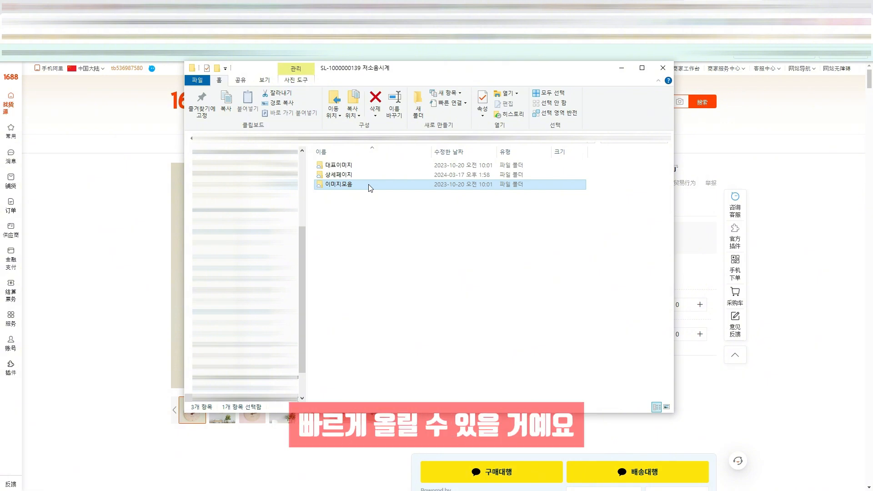
pyautogui.doubleClick(368, 188)
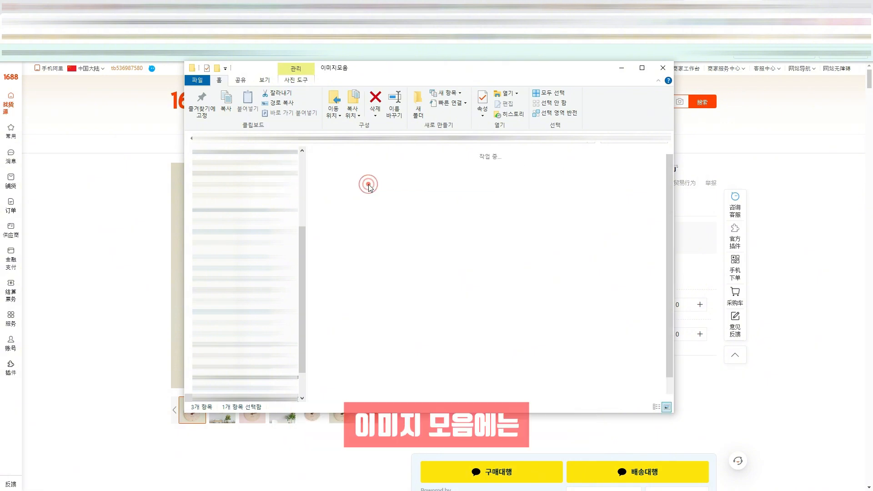
pyautogui.moveTo(312, 161); pyautogui.dragTo(655, 399)
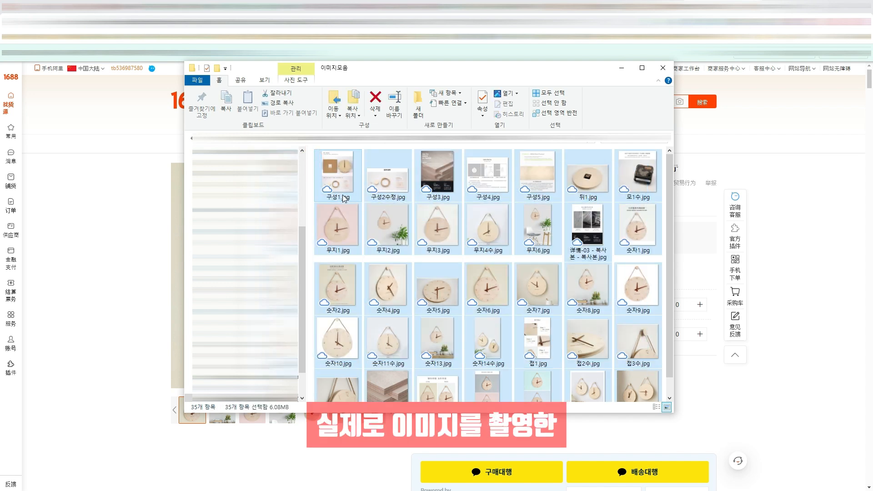
pyautogui.click(309, 166)
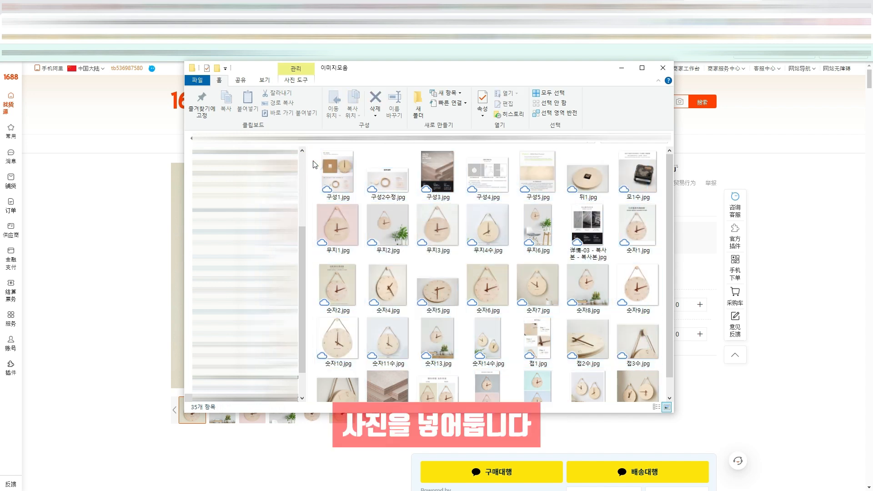
pyautogui.click(449, 140)
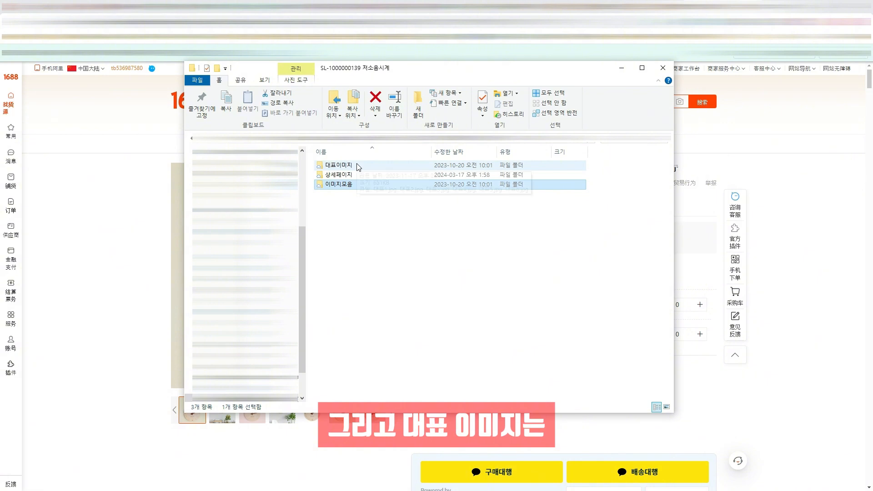
# Look over the main product images in the 대표이미지 folder and go back to the parent folder
pyautogui.doubleClick(339, 165)
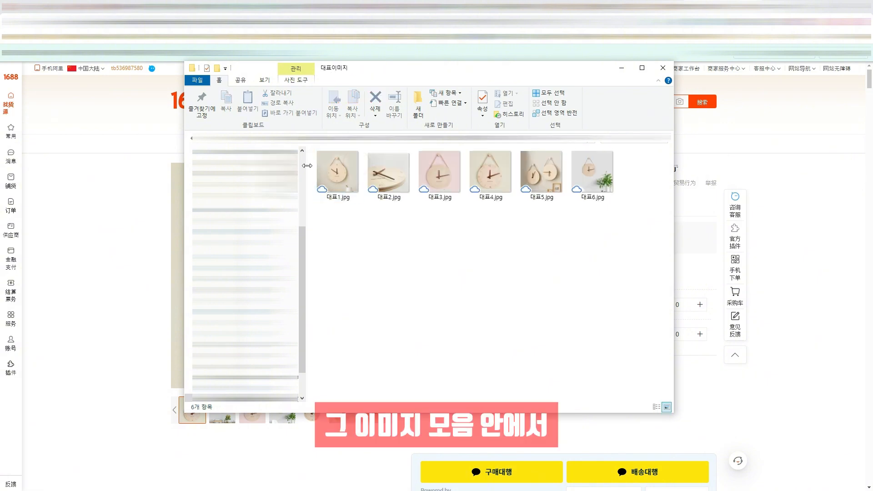
pyautogui.moveTo(632, 225); pyautogui.dragTo(315, 161)
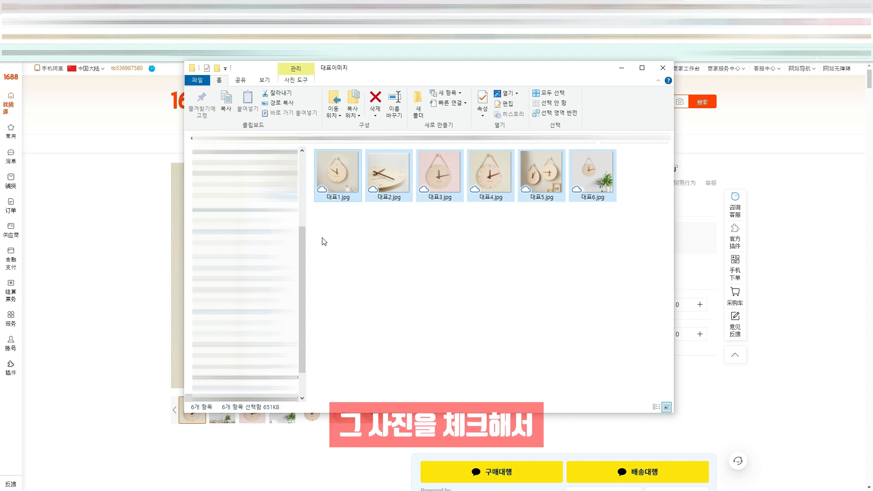
pyautogui.click(329, 227)
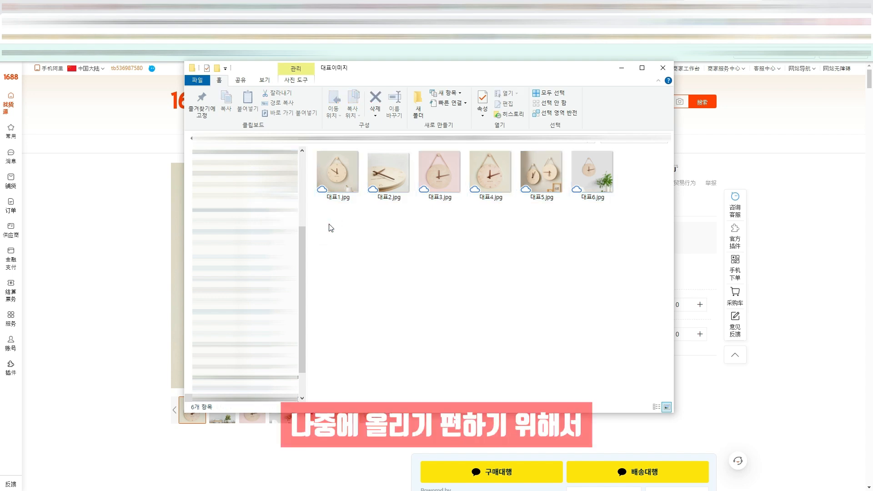
pyautogui.click(471, 138)
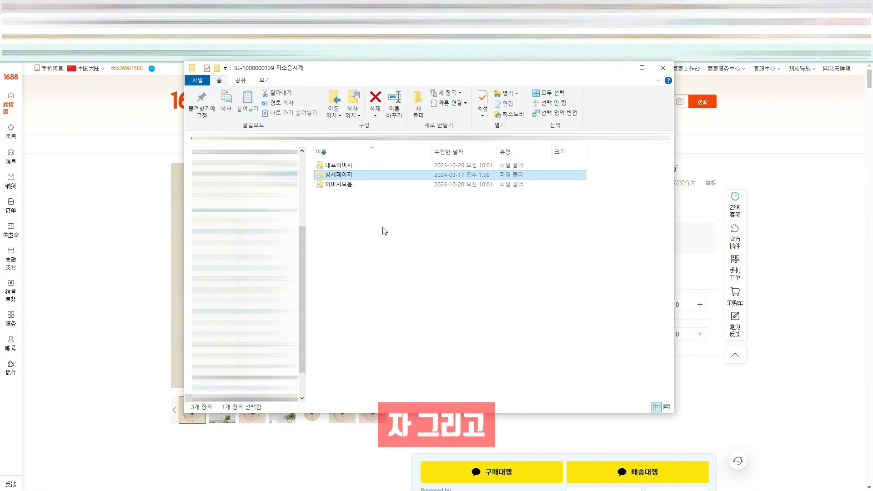
# Check the 상세페이지 folder for 상세페이지_저소음시계.pptx and the slide images in its subfolder, and return to the product folder
pyautogui.doubleClick(364, 177)
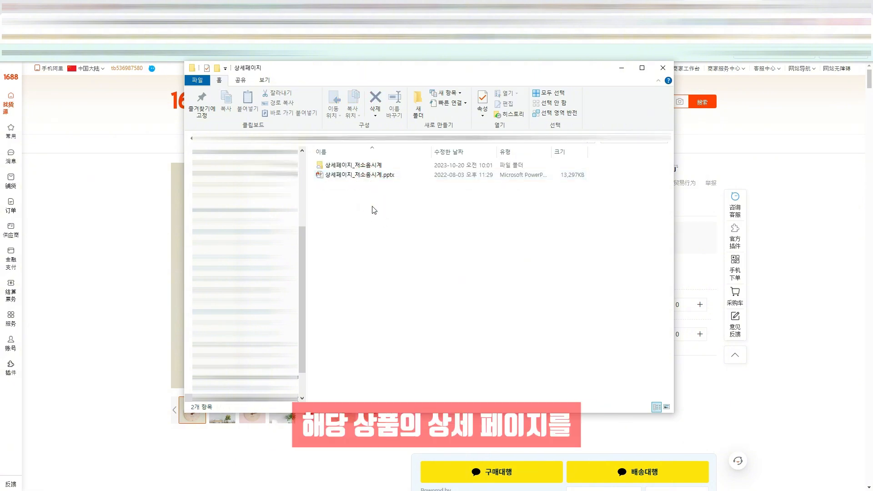
pyautogui.click(373, 176)
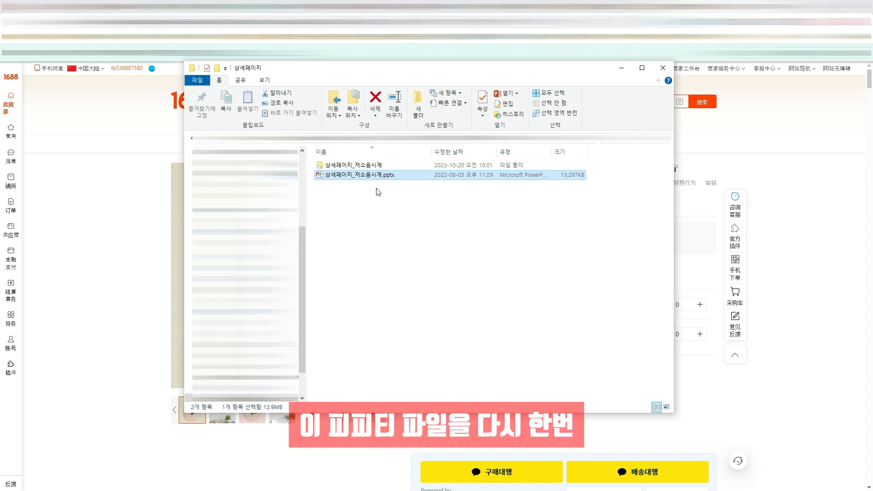
pyautogui.doubleClick(393, 163)
pyautogui.moveTo(367, 299); pyautogui.dragTo(634, 173)
pyautogui.click(561, 265)
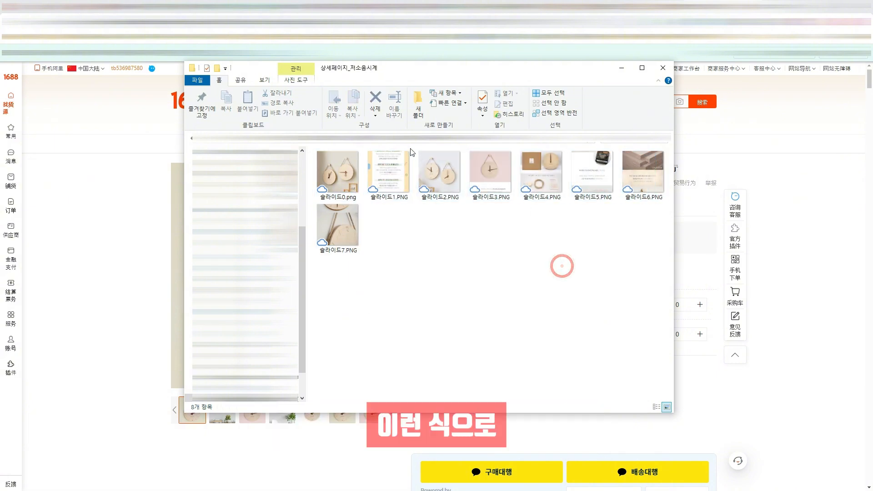
pyautogui.click(416, 139)
pyautogui.click(447, 142)
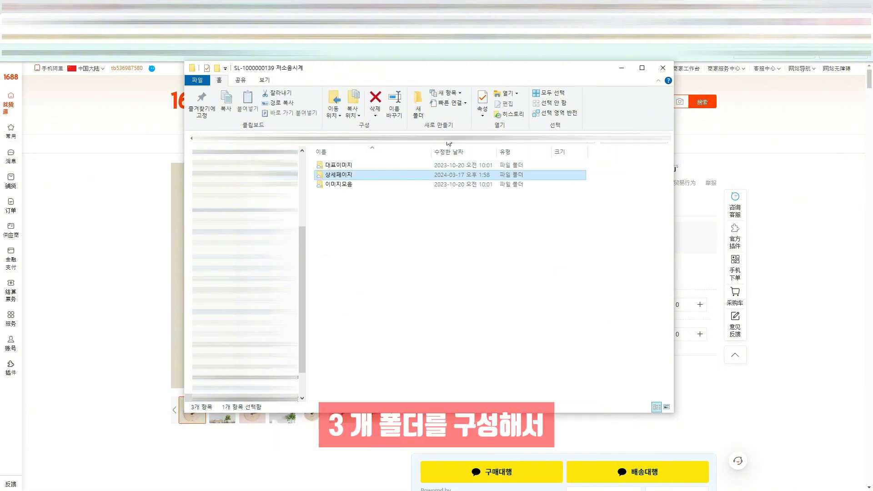
pyautogui.click(444, 203)
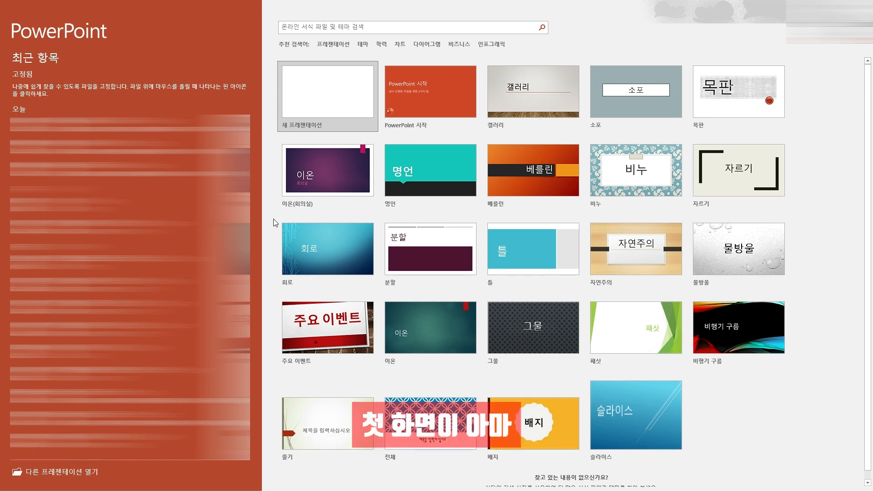
# Create a blank presentation in PowerPoint and delete both the title and subtitle placeholders from the first slide
pyautogui.click(305, 102)
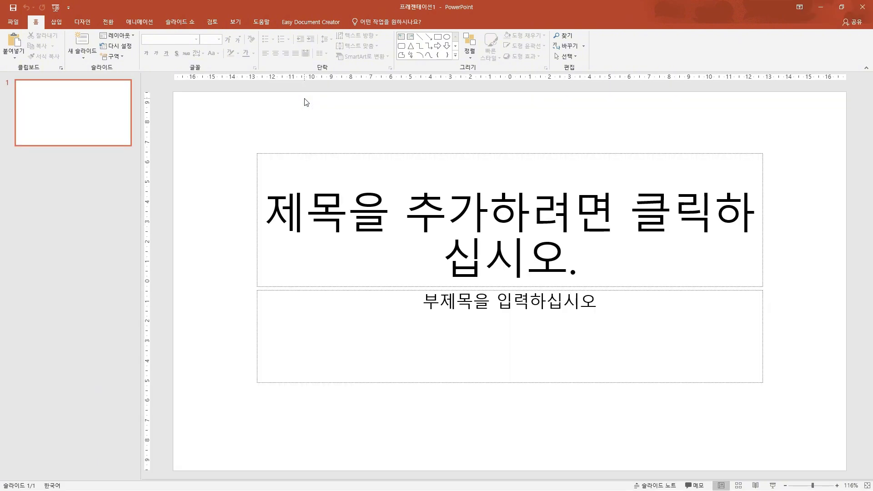
pyautogui.click(263, 153)
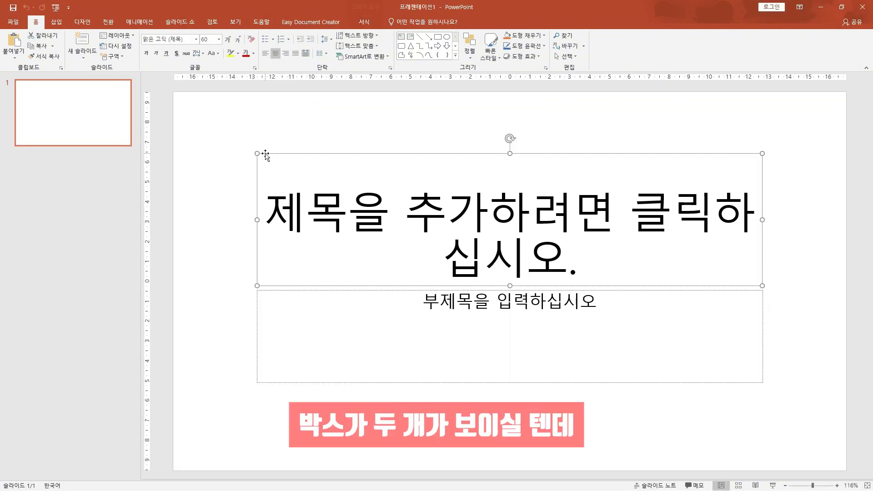
pyautogui.click(269, 290)
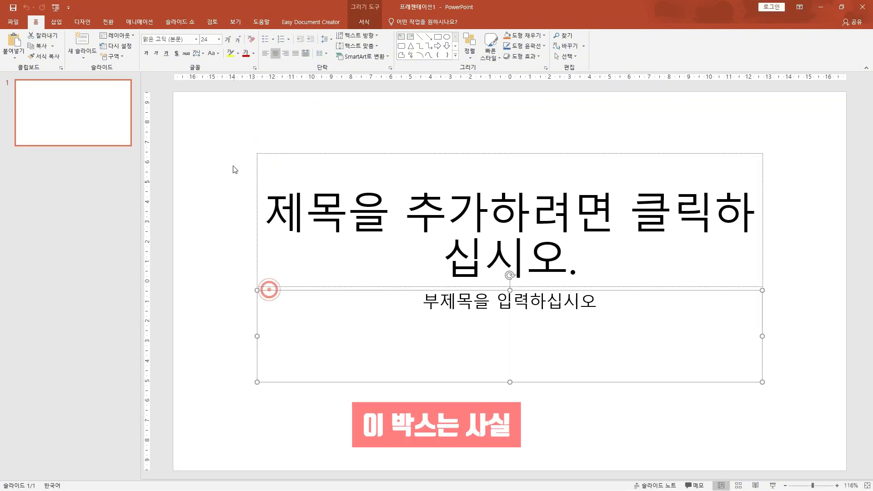
pyautogui.moveTo(228, 133); pyautogui.dragTo(796, 435)
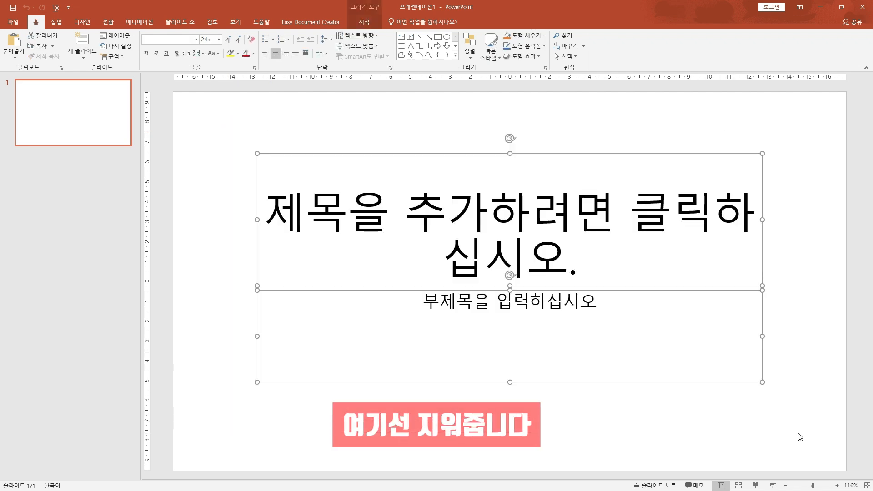
pyautogui.click(188, 127)
pyautogui.moveTo(190, 128); pyautogui.dragTo(804, 417)
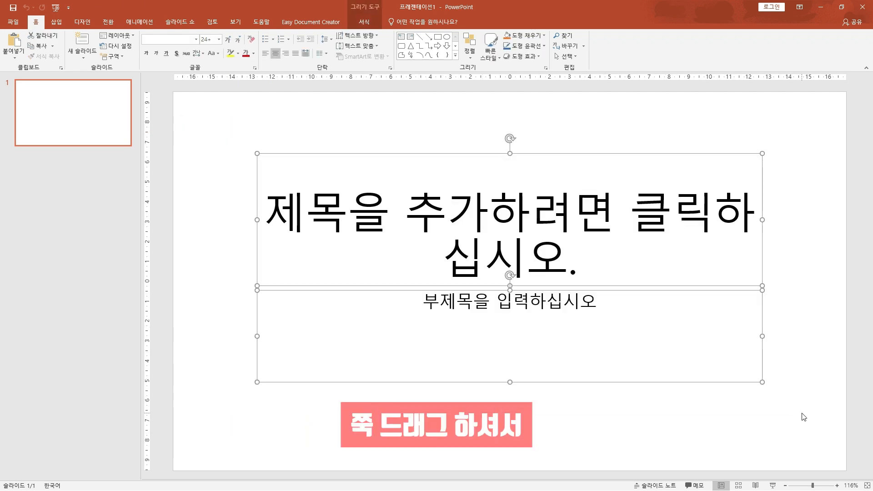
pyautogui.press('Delete')
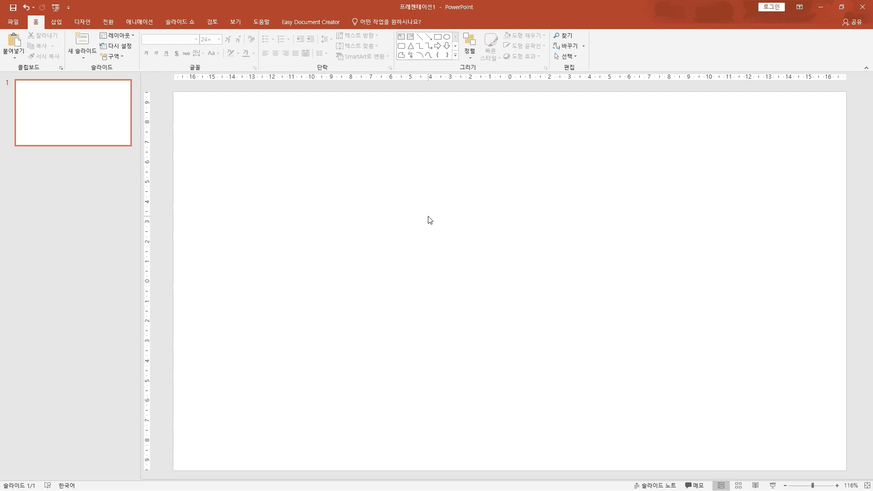
# Set a custom portrait slide size of 20 cm wide by 50 cm high, scaling content with the 최대화 option
pyautogui.click(80, 25)
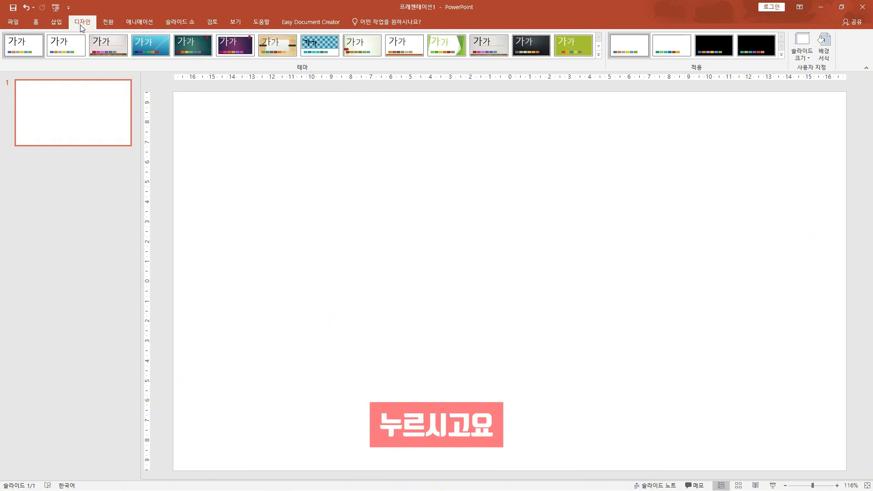
pyautogui.click(802, 56)
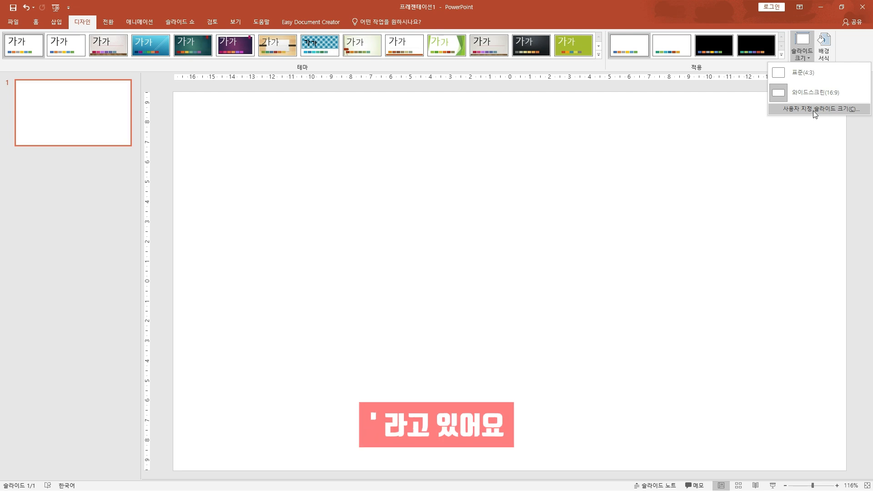
pyautogui.click(814, 109)
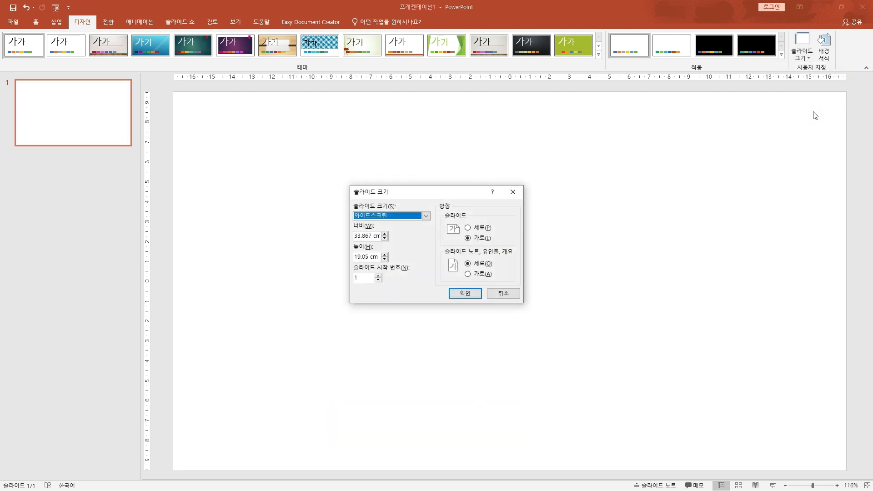
pyautogui.click(470, 229)
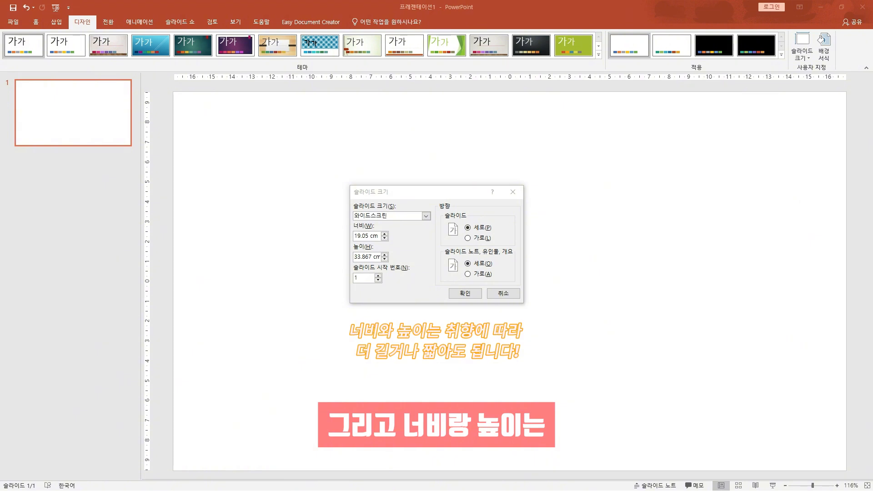
pyautogui.write('20')
pyautogui.moveTo(379, 237); pyautogui.dragTo(354, 257)
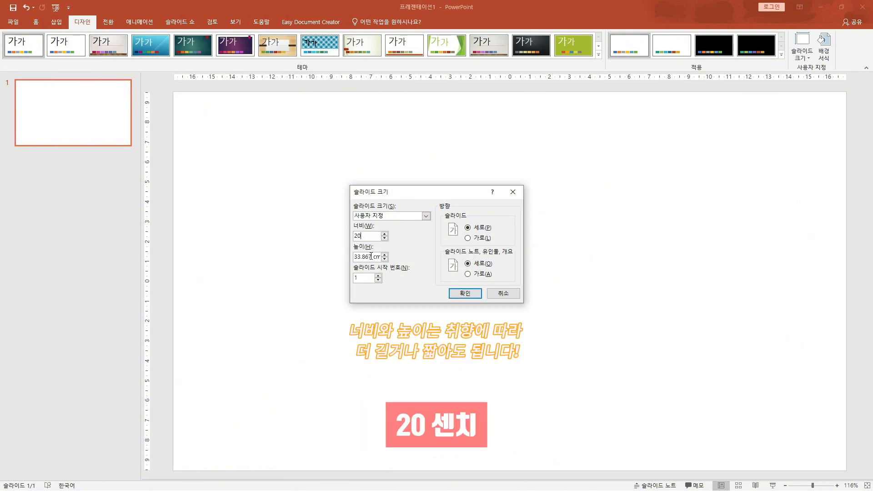
pyautogui.write('50')
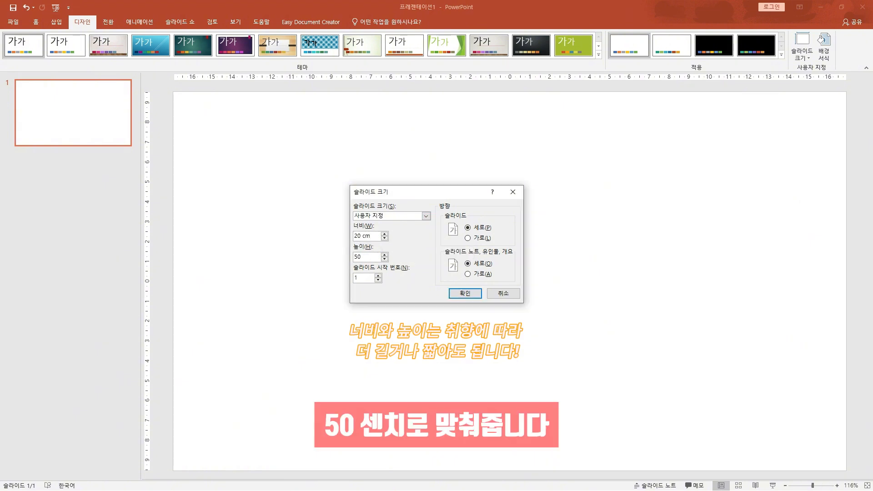
pyautogui.press('Return')
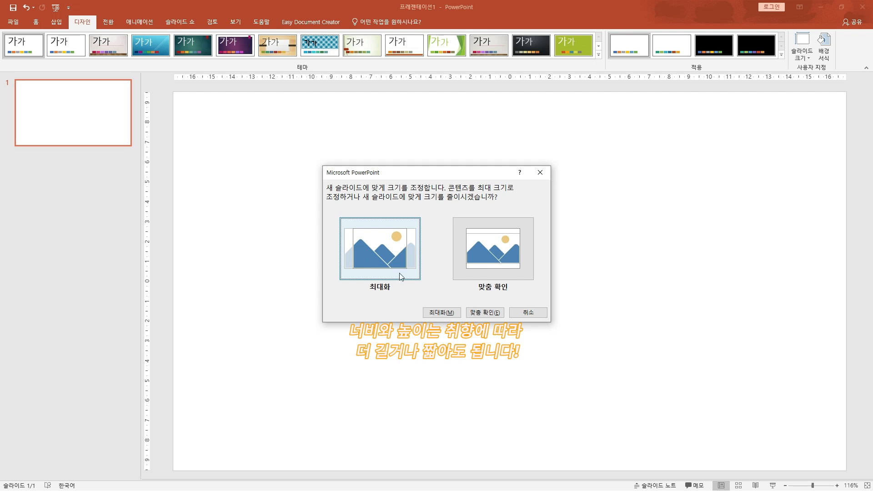
pyautogui.click(448, 312)
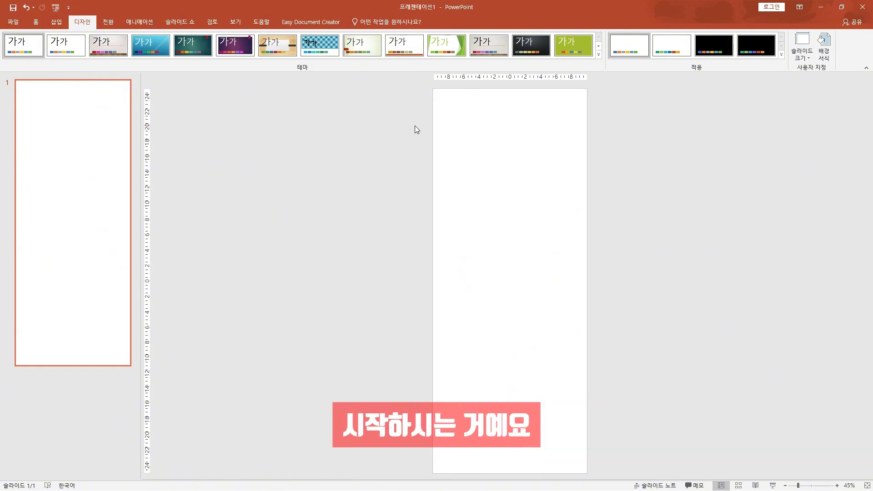
pyautogui.click(40, 23)
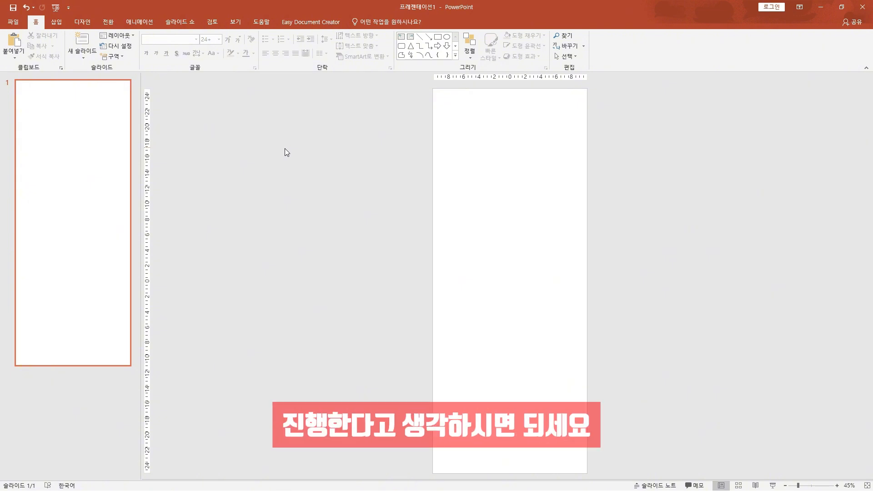
# Switch to the Notepad detail-page outline and place its window beside the slide for reference
pyautogui.hotkey('alt', 'Tab')
pyautogui.moveTo(434, 82); pyautogui.dragTo(349, 102)
pyautogui.moveTo(490, 196); pyautogui.dragTo(411, 195)
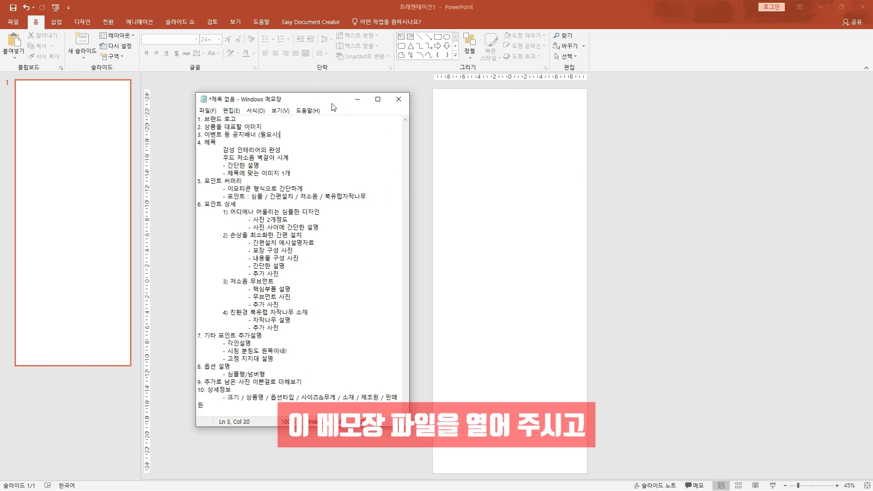
pyautogui.moveTo(331, 102); pyautogui.dragTo(328, 111)
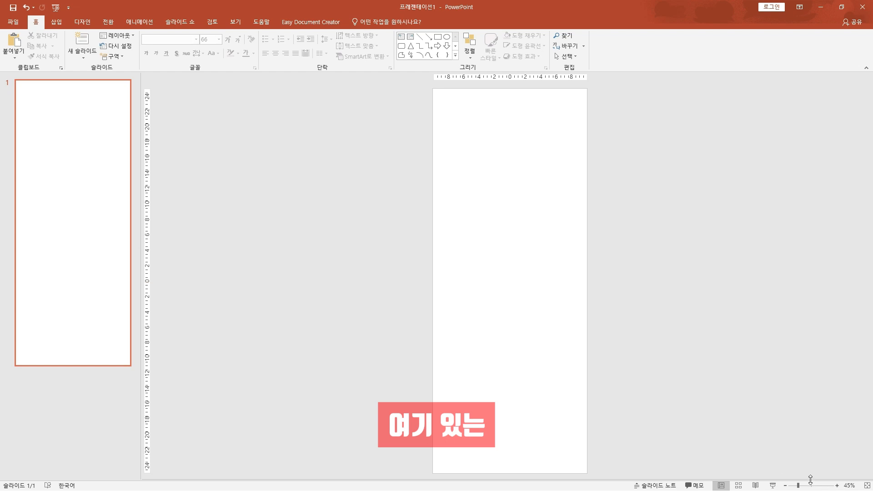
pyautogui.click(812, 485)
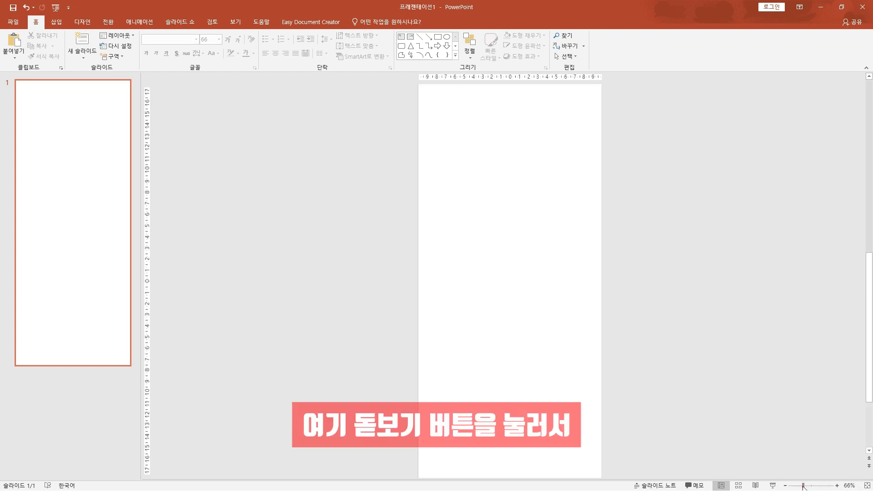
pyautogui.click(814, 485)
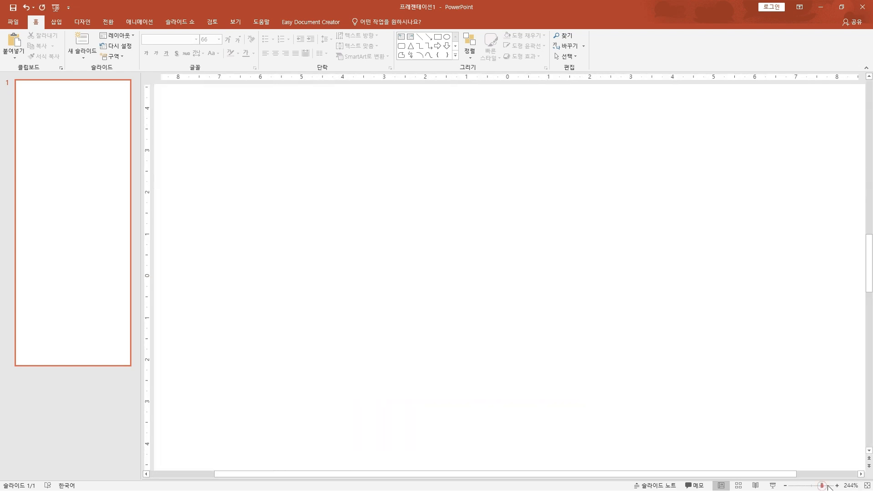
pyautogui.moveTo(815, 485); pyautogui.dragTo(801, 485)
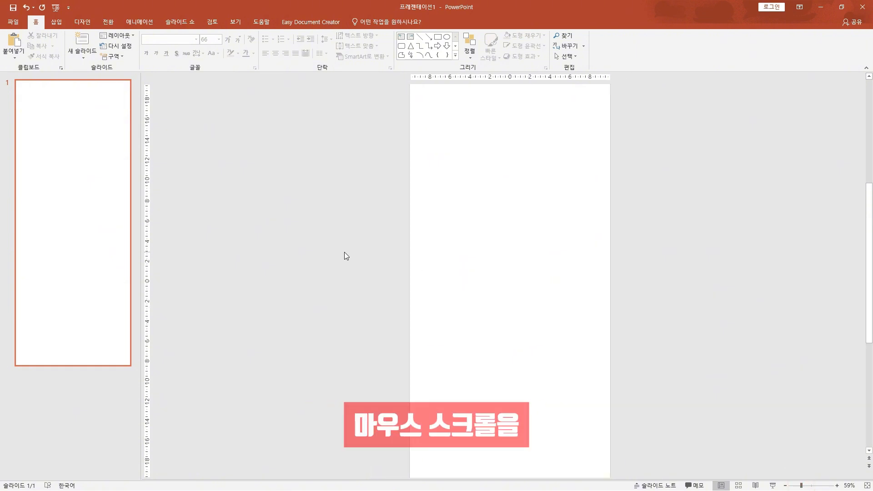
pyautogui.keyDown('ctrl'); pyautogui.scroll(2, 344, 252); pyautogui.keyUp('ctrl')
pyautogui.keyDown('ctrl'); pyautogui.scroll(-3, 344, 252); pyautogui.keyUp('ctrl')
pyautogui.keyDown('ctrl'); pyautogui.scroll(8, 344, 252); pyautogui.keyUp('ctrl')
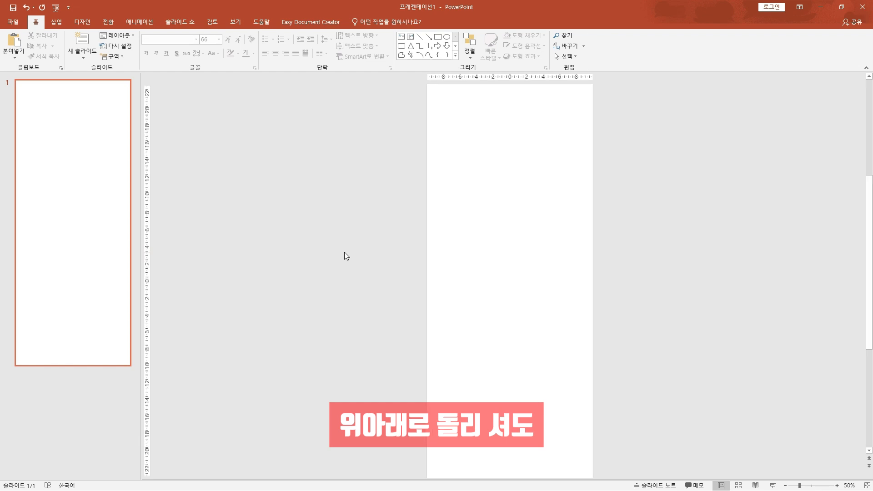
pyautogui.keyDown('ctrl'); pyautogui.scroll(-6, 344, 255); pyautogui.keyUp('ctrl')
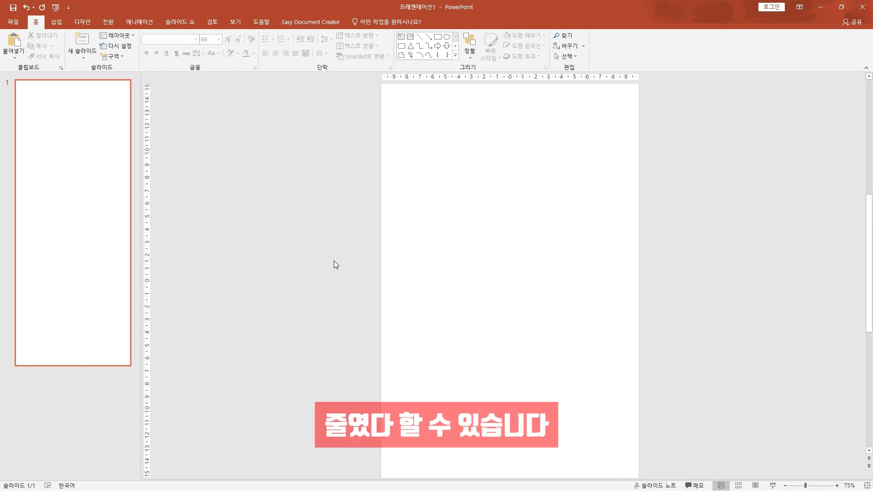
pyautogui.keyDown('ctrl'); pyautogui.scroll(-3, 332, 255); pyautogui.keyUp('ctrl')
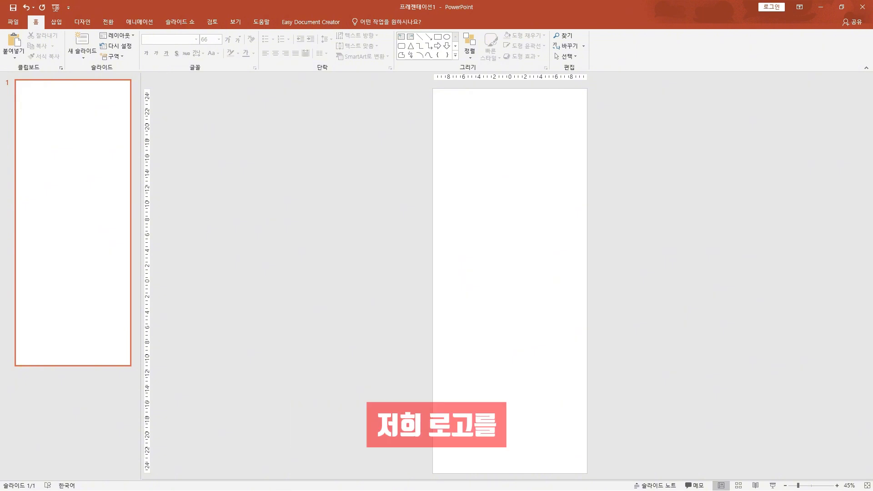
pyautogui.hotkey('alt', 'Tab')
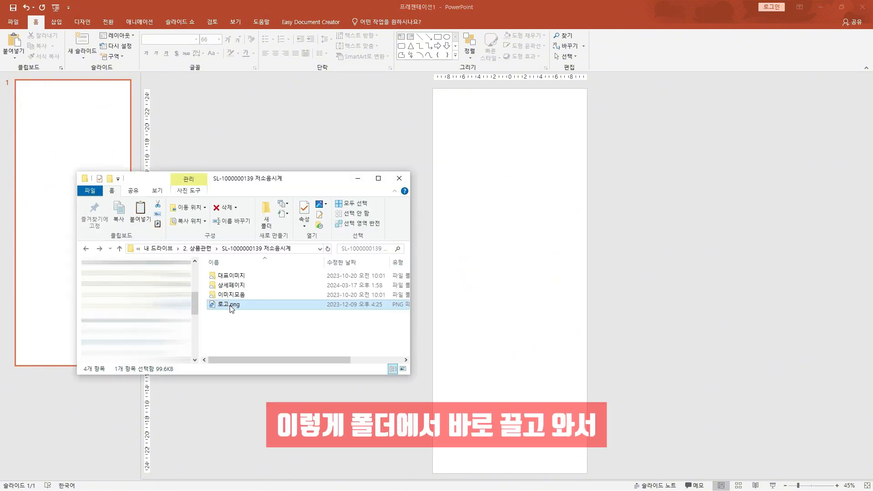
pyautogui.moveTo(231, 309); pyautogui.dragTo(492, 219)
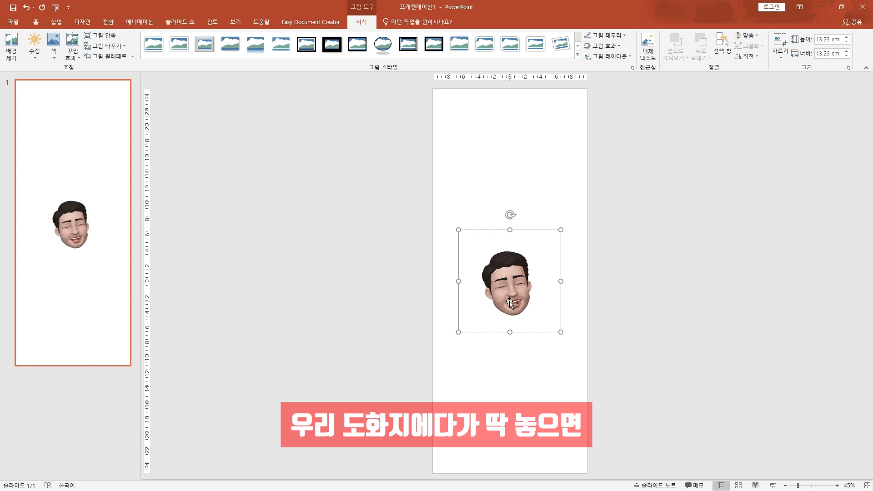
# Shrink the logo to 5.95 cm by 5.95 cm and centre it horizontally near the slide's upper edge
pyautogui.moveTo(458, 331); pyautogui.dragTo(476, 315)
pyautogui.moveTo(561, 315); pyautogui.dragTo(514, 305)
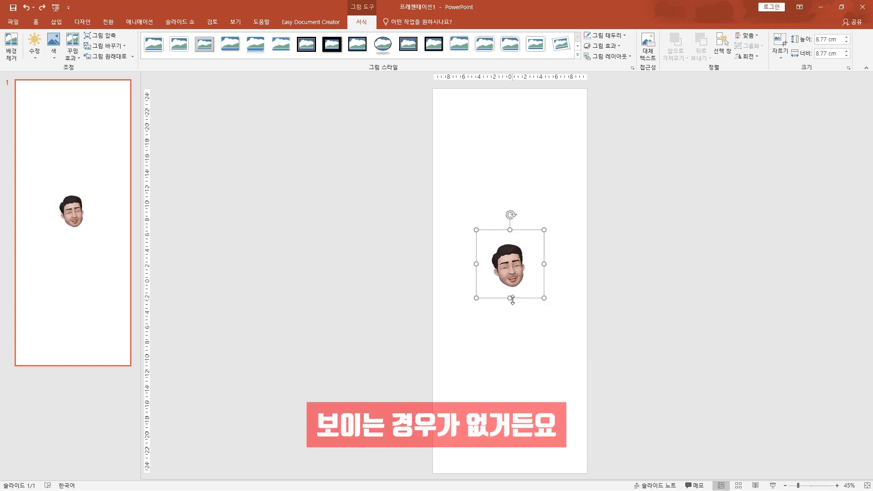
pyautogui.moveTo(507, 275); pyautogui.dragTo(475, 137)
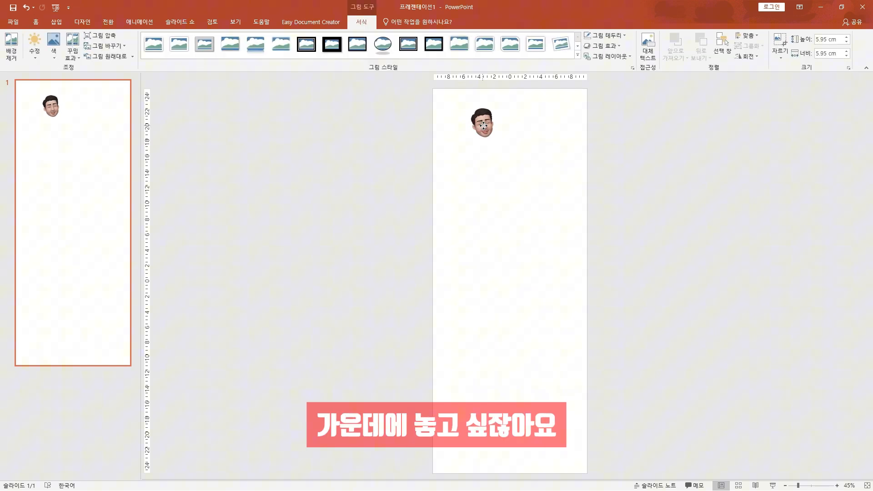
pyautogui.moveTo(483, 126); pyautogui.dragTo(507, 137)
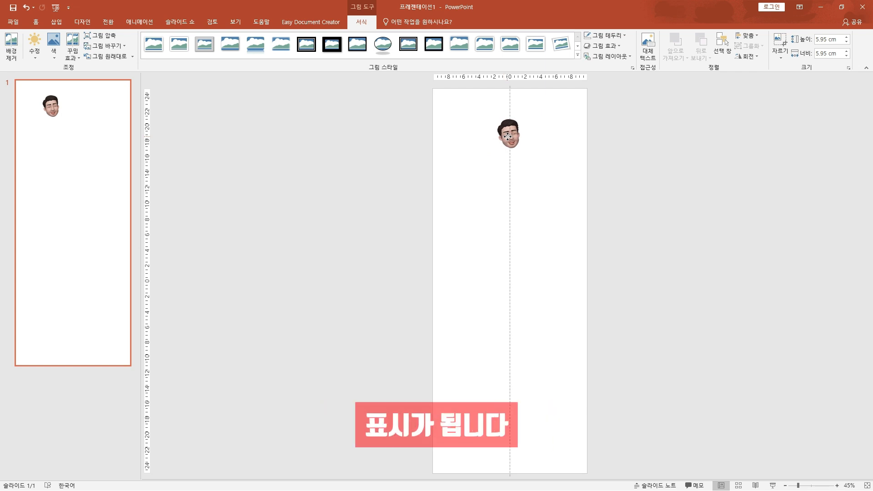
pyautogui.moveTo(507, 136); pyautogui.dragTo(508, 125)
pyautogui.click(383, 145)
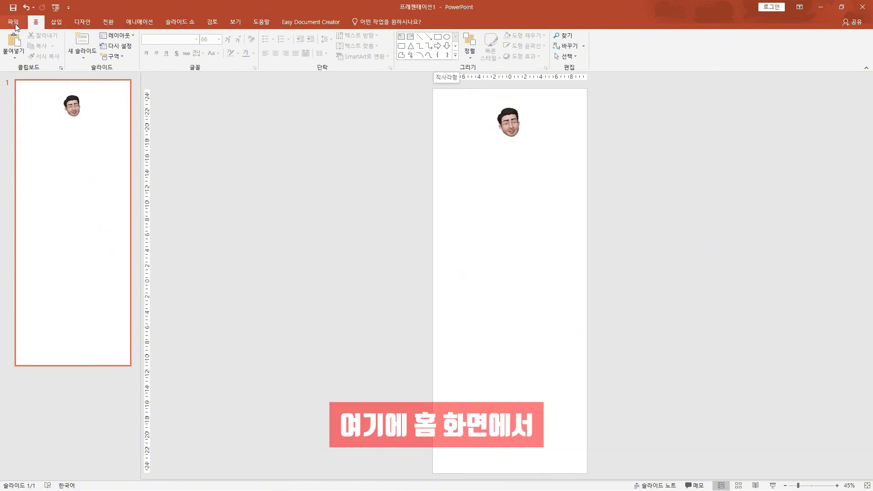
# Draw a rectangle just below the logo with no fill, no outline and black font colour
pyautogui.click(437, 38)
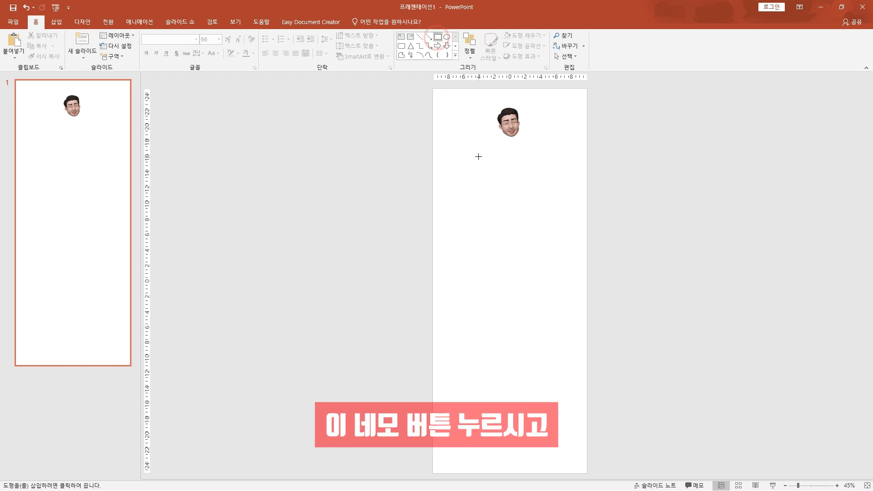
pyautogui.moveTo(473, 144)
pyautogui.mouseDown()
pyautogui.moveTo(522, 152)
pyautogui.moveTo(551, 168)
pyautogui.mouseUp()
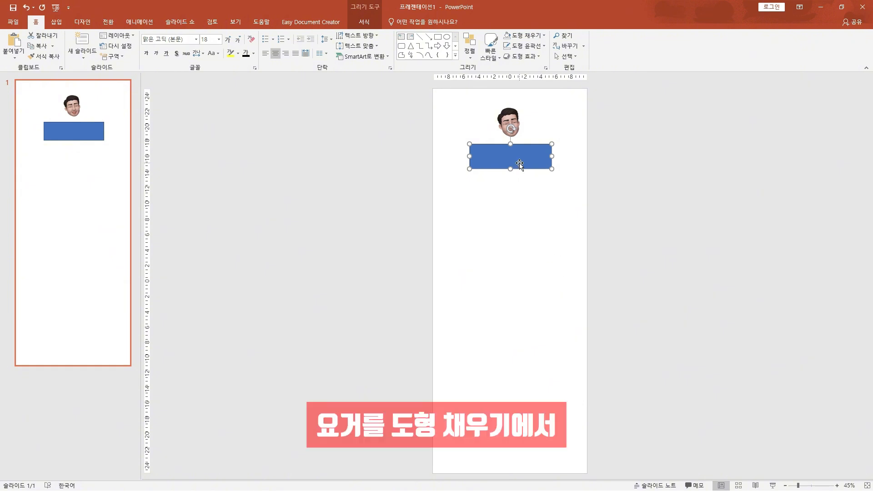
pyautogui.click(524, 35)
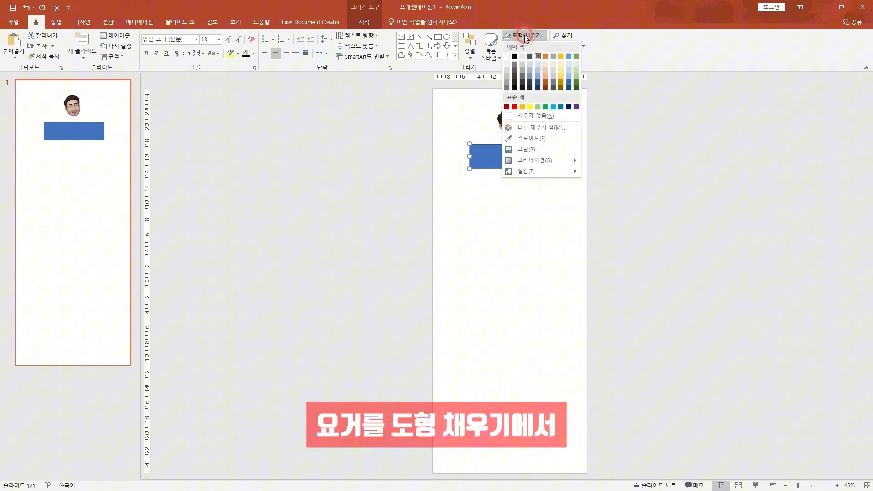
pyautogui.click(534, 119)
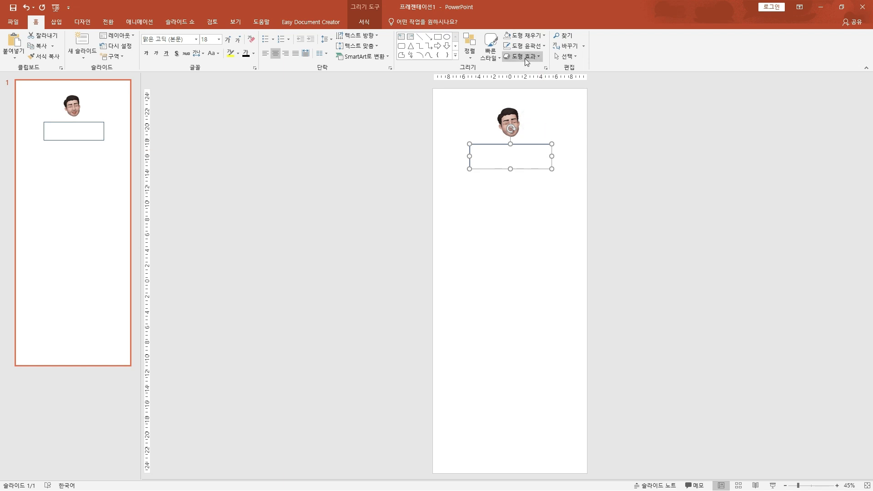
pyautogui.click(526, 46)
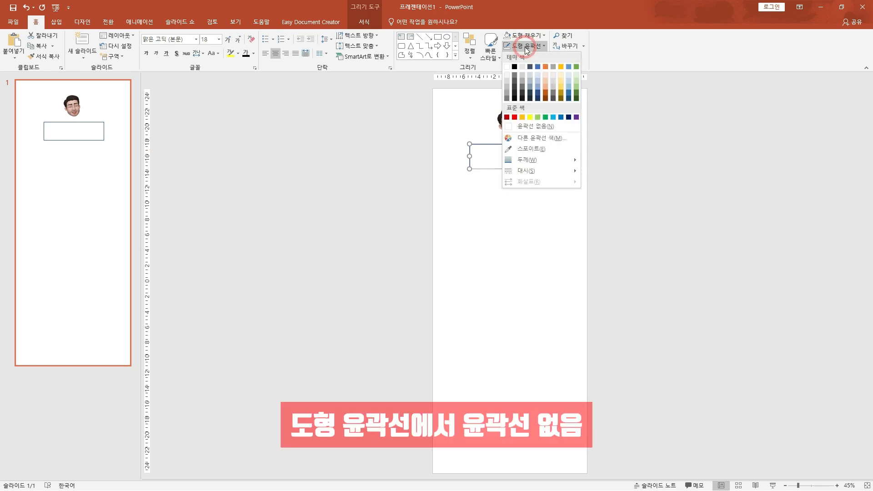
pyautogui.click(533, 129)
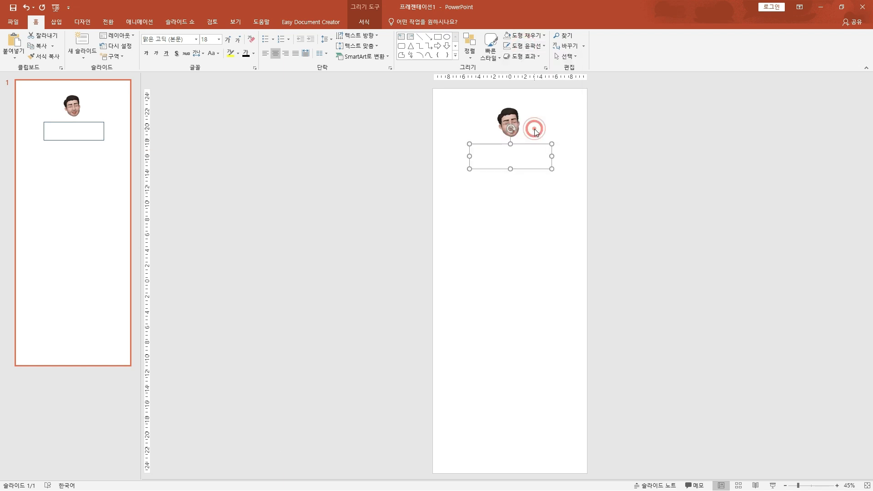
pyautogui.click(252, 54)
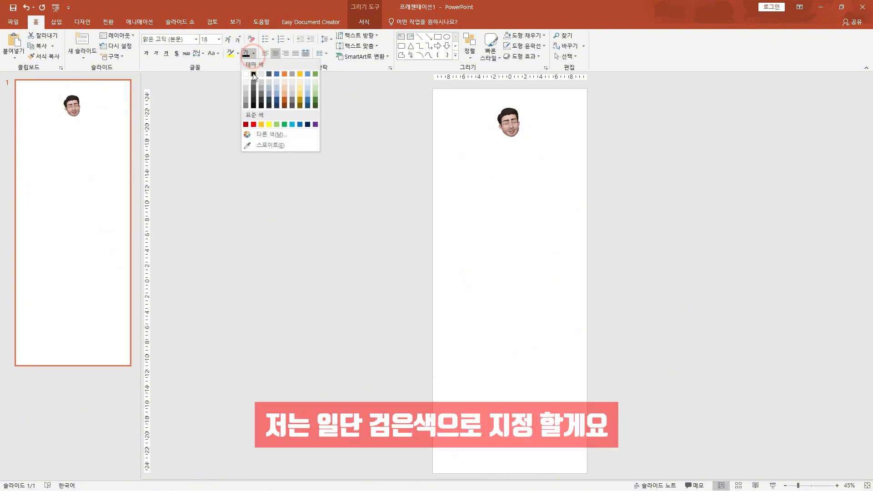
pyautogui.click(253, 75)
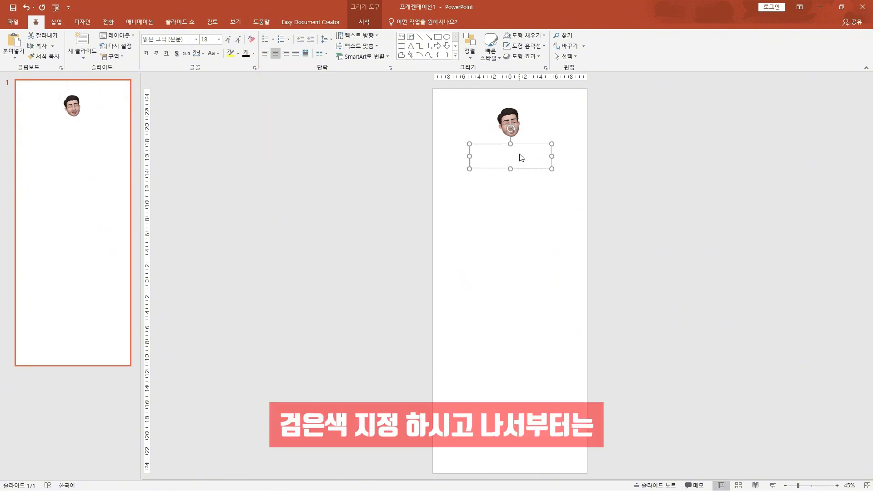
pyautogui.write('마녀놔몬임ㅏ')
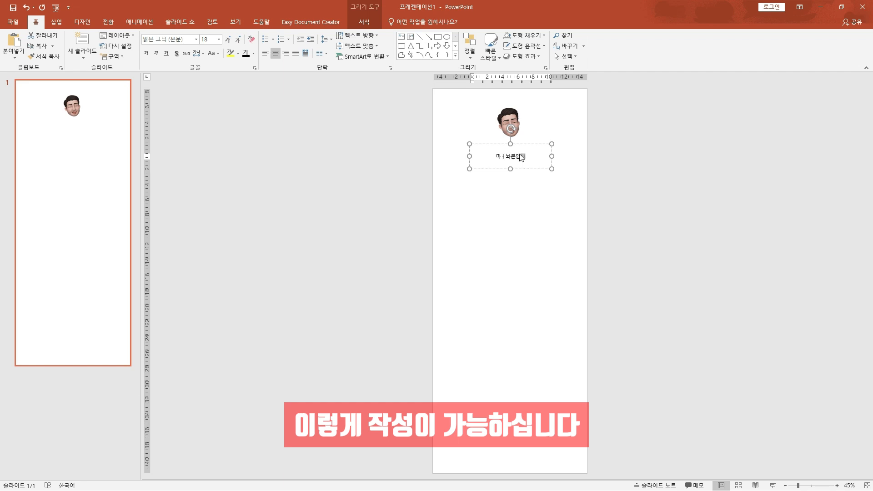
pyautogui.write('ㅓ나롬')
pyautogui.hotkey('ctrl', 'a')
pyautogui.press('BackSpace')
pyautogui.click(528, 216)
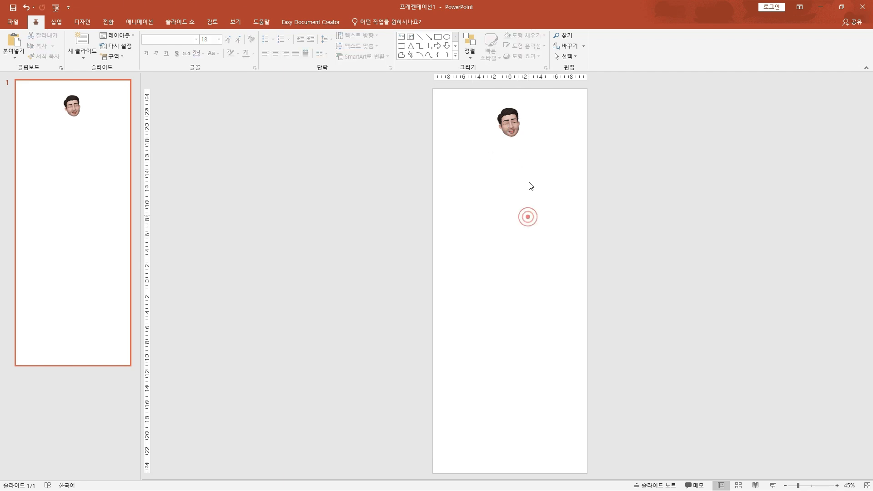
pyautogui.moveTo(627, 189)
pyautogui.mouseDown()
pyautogui.moveTo(405, 167)
pyautogui.moveTo(355, 130)
pyautogui.mouseUp()
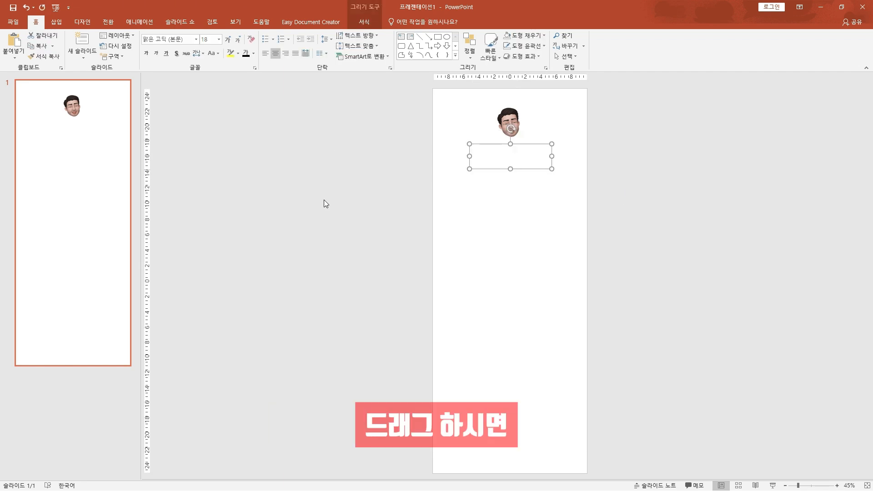
pyautogui.click(506, 164)
pyautogui.write('마너ㅗ암너ㅗㄷㅁ노어마와머ㅗ')
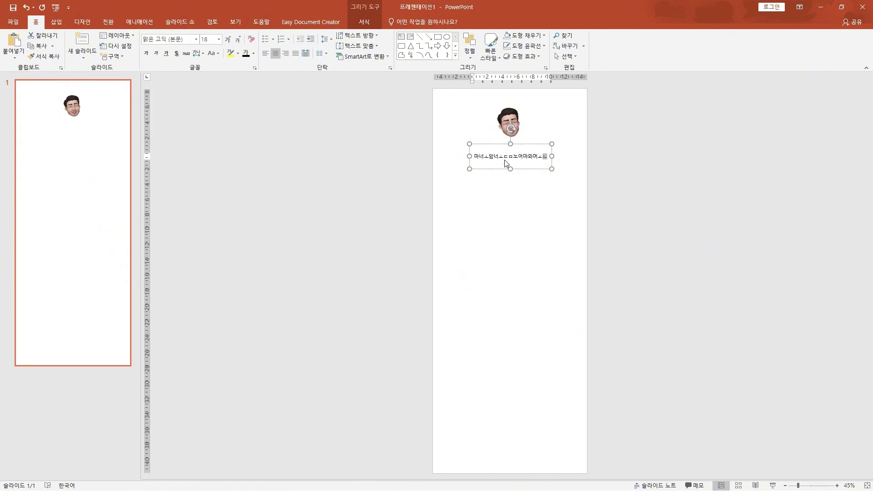
pyautogui.hotkey('ctrl', 'a')
pyautogui.press('BackSpace')
# Enter the brand name 차투사몰 in the invisible rectangle and enlarge its text to 54 pt
pyautogui.write('차투')
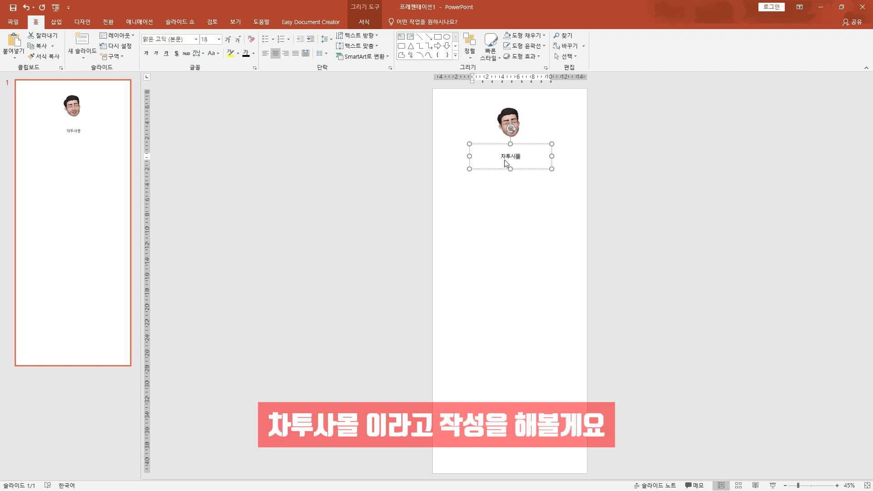
pyautogui.click(526, 168)
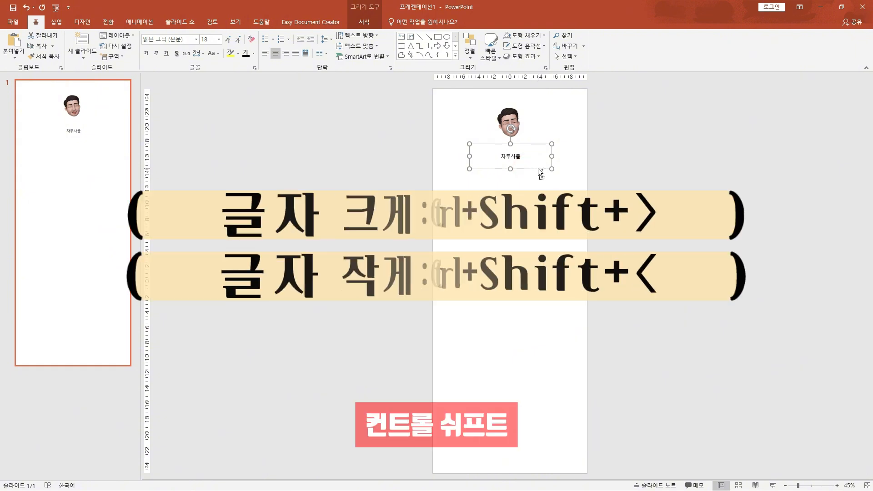
pyautogui.hotkey('ctrl', 'shift', '.')
pyautogui.hotkey('ctrl', 'shift', '.')
pyautogui.hotkey('ctrl', 'shift', '.')
pyautogui.hotkey('ctrl', 'shift', '.')
pyautogui.hotkey('ctrl', 'shift', '.')
pyautogui.hotkey('ctrl', 'shift', '.')
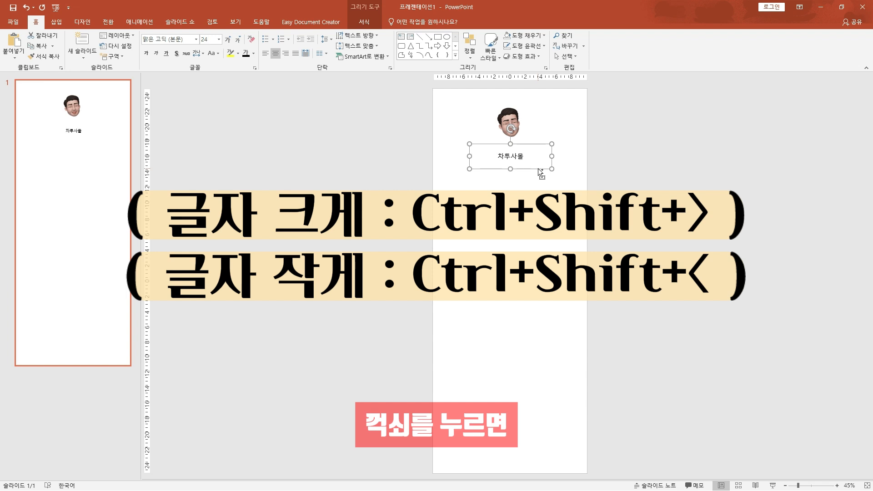
pyautogui.hotkey('ctrl', 'shift', '.')
pyautogui.hotkey('ctrl', 'shift', '.')
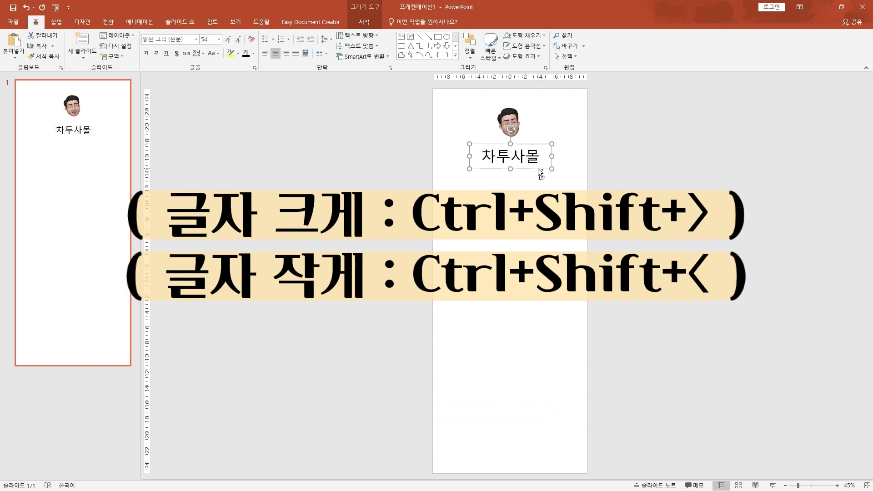
pyautogui.hotkey('ctrl', 'shift', '.')
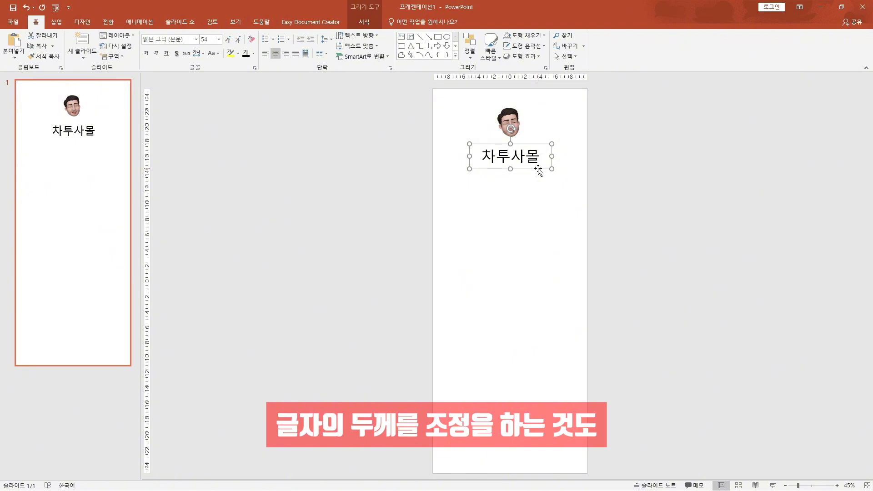
# Make the 차투사몰 brand name below the logo bold
pyautogui.hotkey('ctrl', 'b')
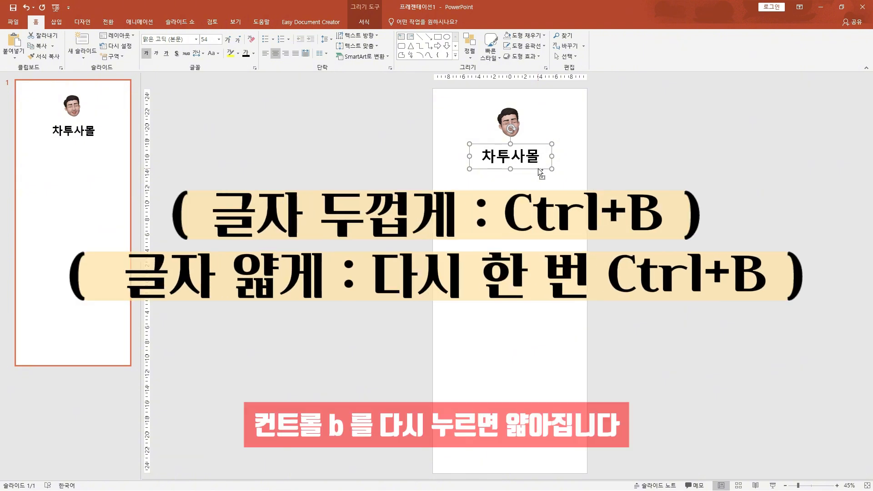
pyautogui.hotkey('ctrl', 'b')
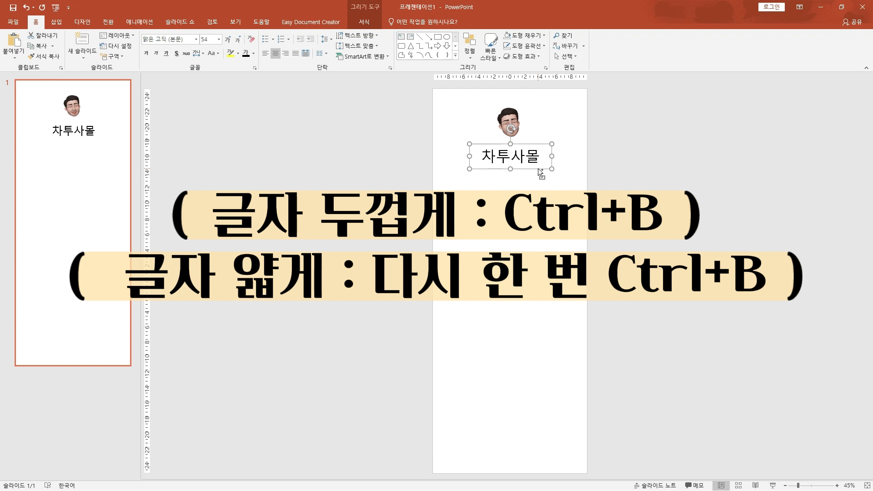
pyautogui.hotkey('ctrl', 'b')
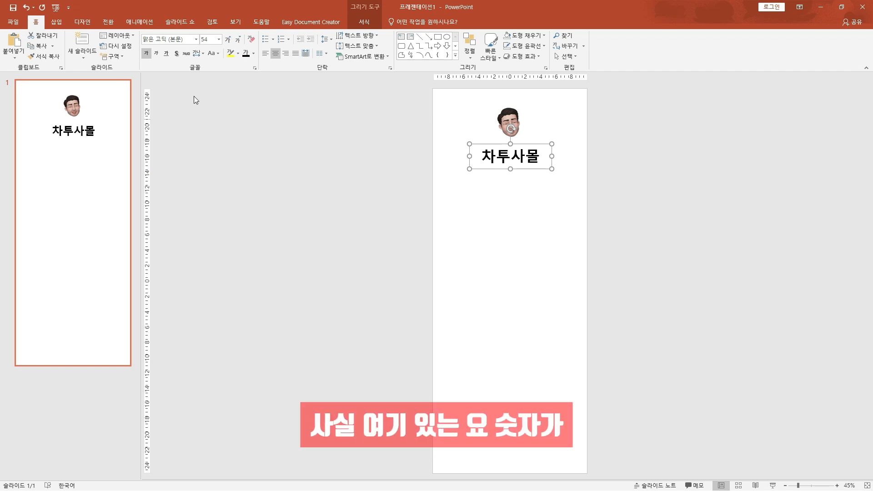
pyautogui.click(219, 39)
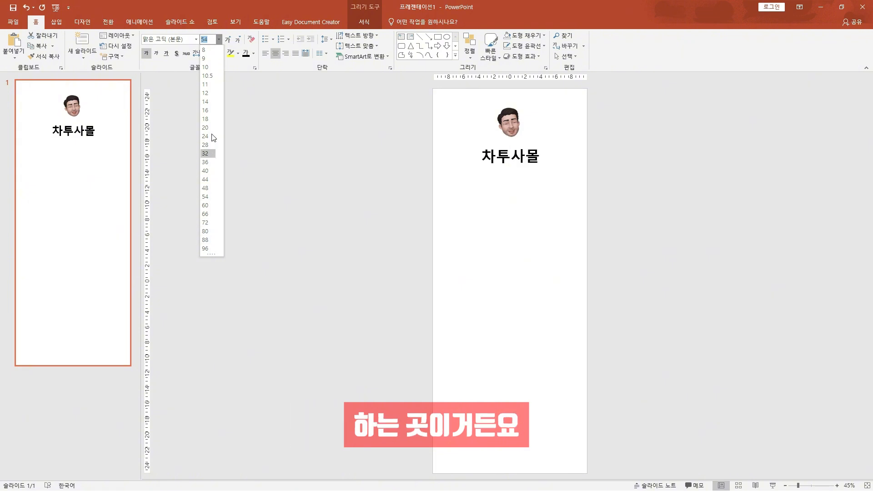
pyautogui.click(537, 170)
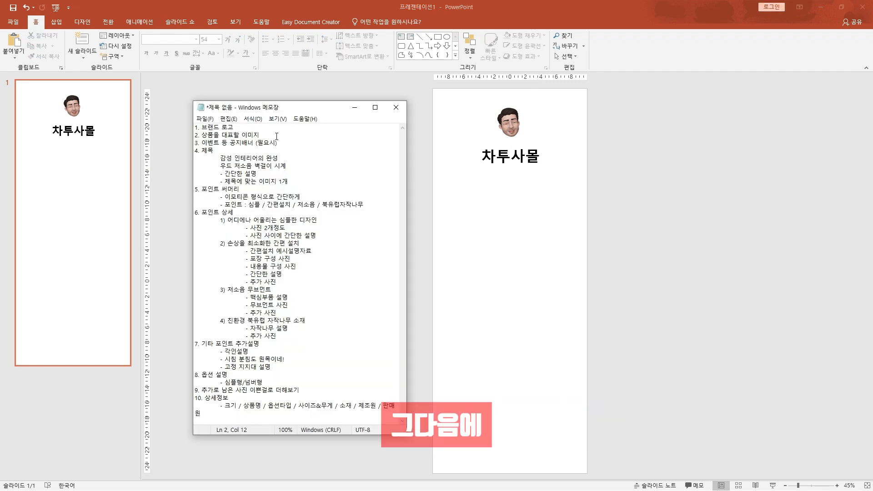
# Following outline item 2, insert 콤5.jpg from the 이미지모음 folder as the representative image and move it up close below the brand name
pyautogui.moveTo(259, 135); pyautogui.dragTo(189, 138)
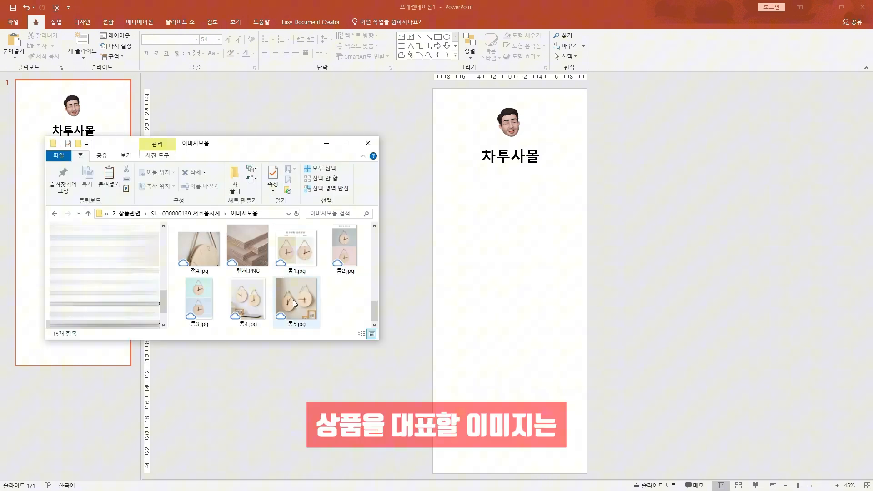
pyautogui.click(293, 300)
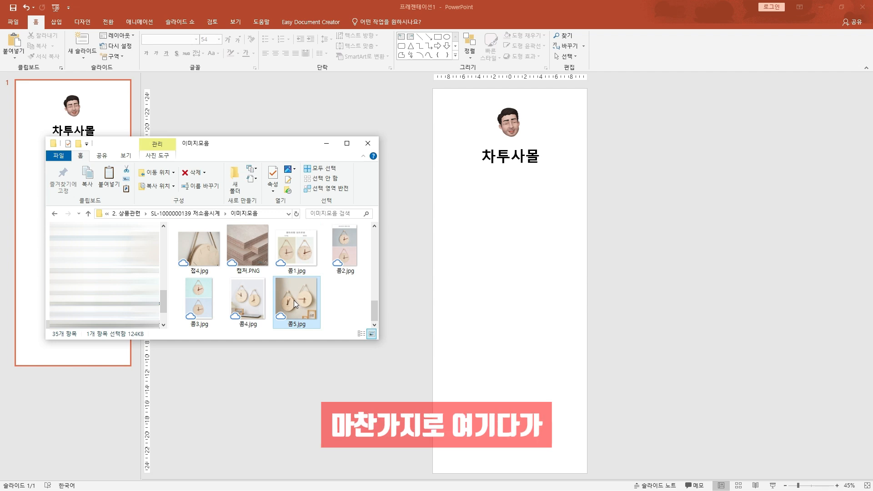
pyautogui.moveTo(293, 300); pyautogui.dragTo(493, 253)
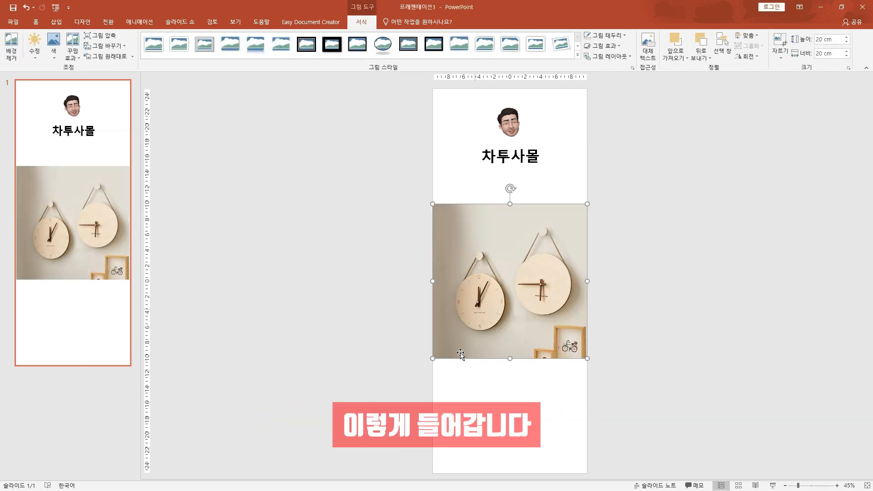
pyautogui.moveTo(495, 284); pyautogui.dragTo(495, 260)
pyautogui.click(308, 366)
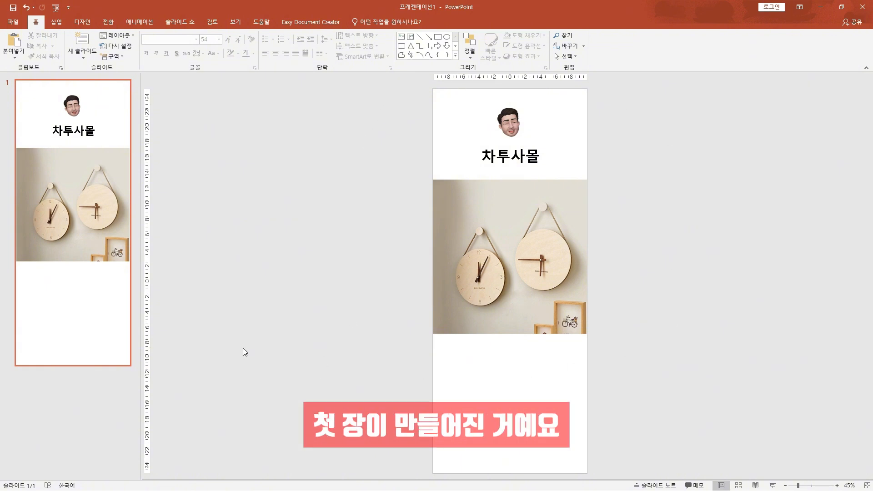
pyautogui.click(707, 177)
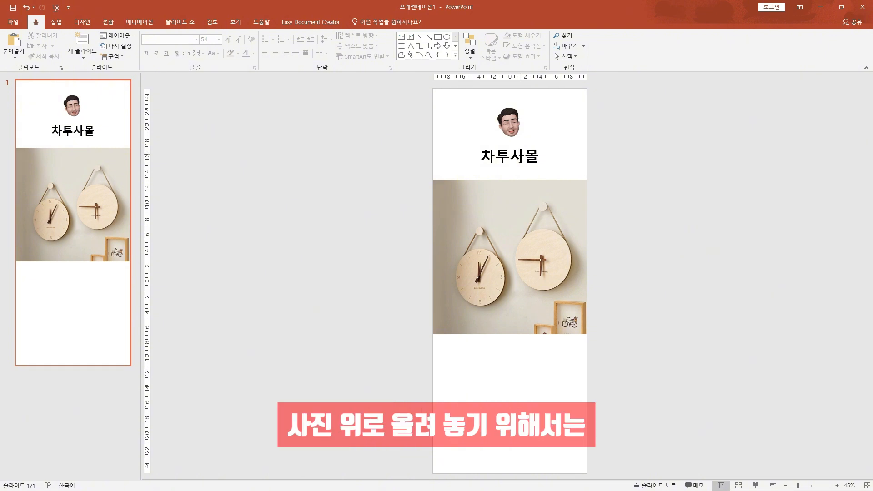
# Try to place the brand name over the clock photo, then undo the move
pyautogui.click(514, 159)
pyautogui.moveTo(522, 168)
pyautogui.mouseDown()
pyautogui.moveTo(511, 199)
pyautogui.moveTo(488, 217)
pyautogui.mouseUp()
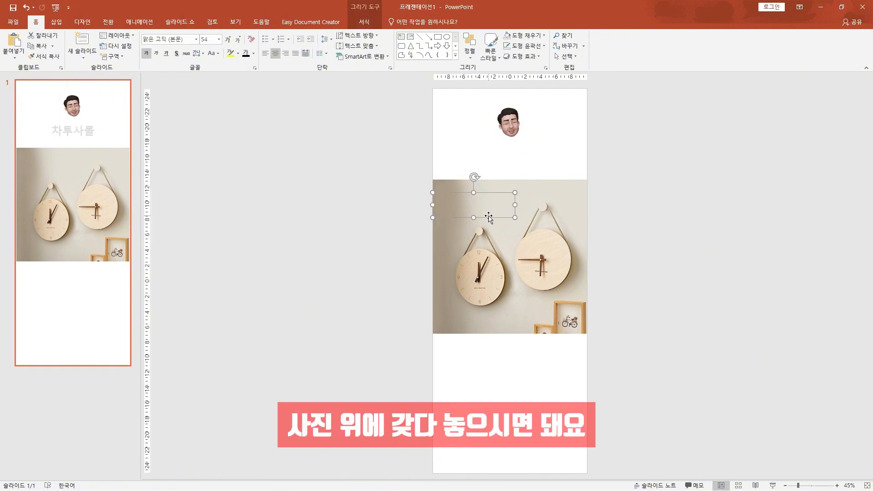
pyautogui.click(519, 248)
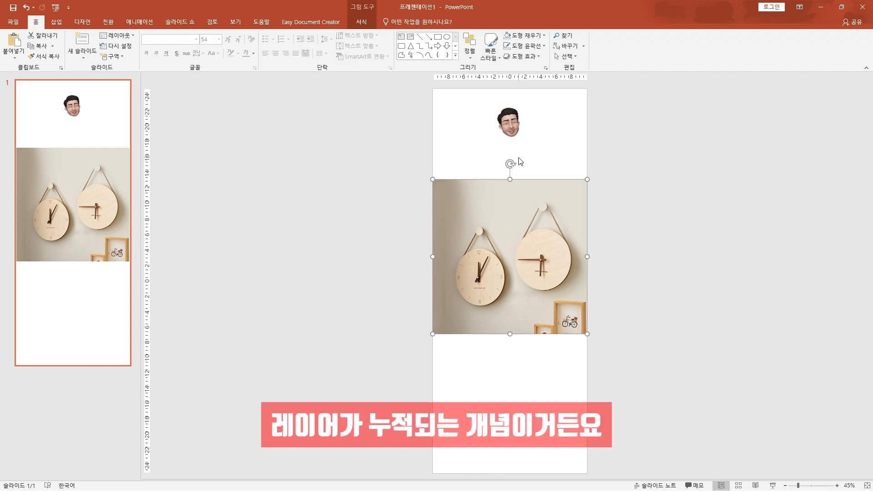
pyautogui.hotkey('ctrl', 'z')
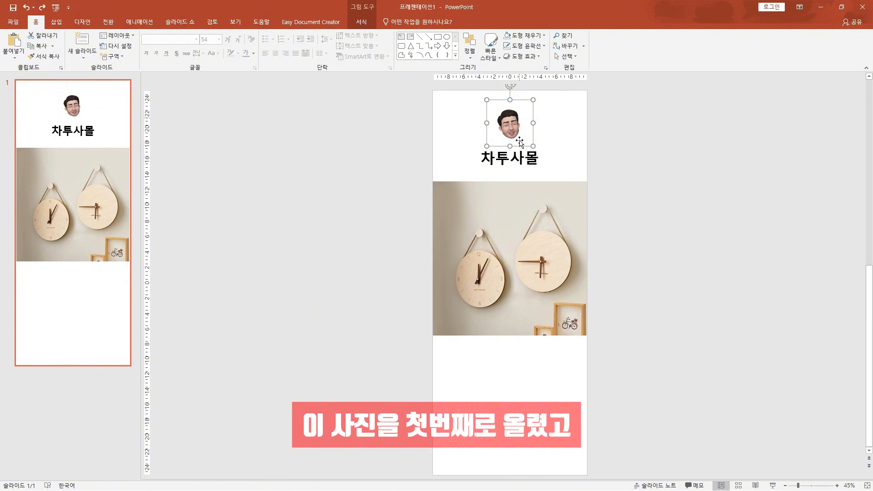
pyautogui.click(524, 170)
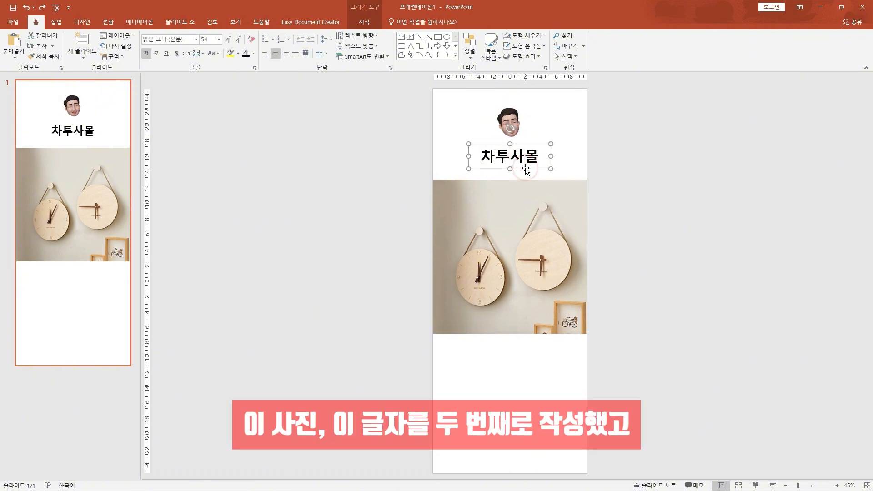
pyautogui.click(524, 214)
pyautogui.click(684, 230)
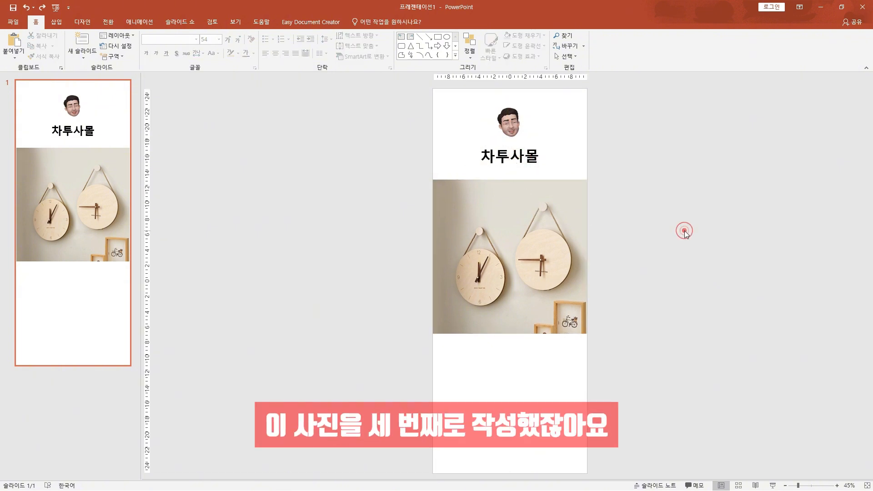
# Move the brand name onto the upper part of the clock photo and send the photo to the back
pyautogui.click(532, 161)
pyautogui.moveTo(534, 167); pyautogui.dragTo(492, 218)
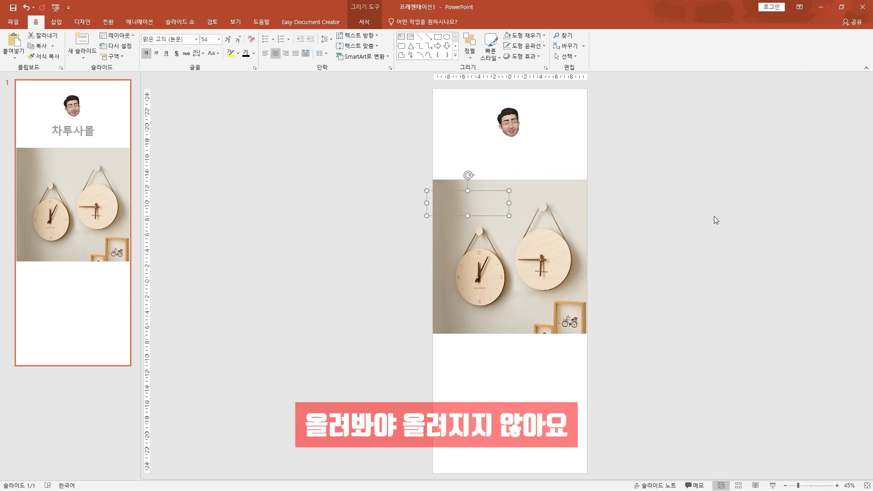
pyautogui.click(573, 210)
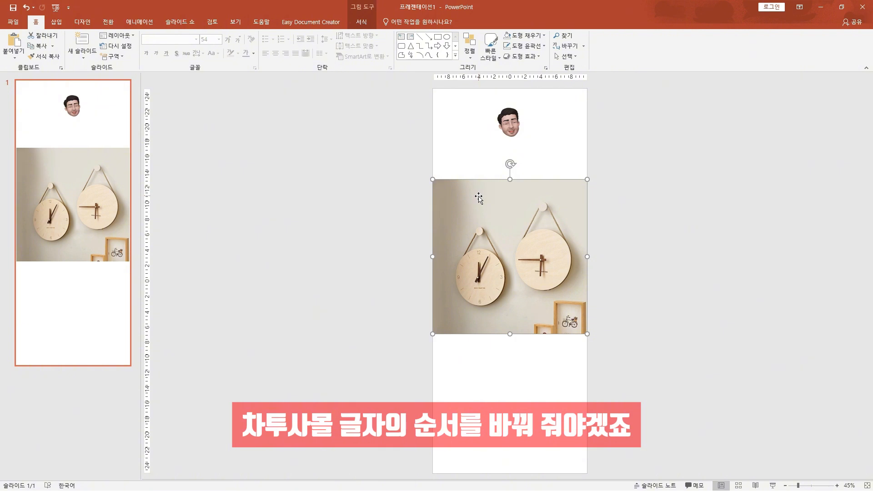
pyautogui.rightClick(567, 219)
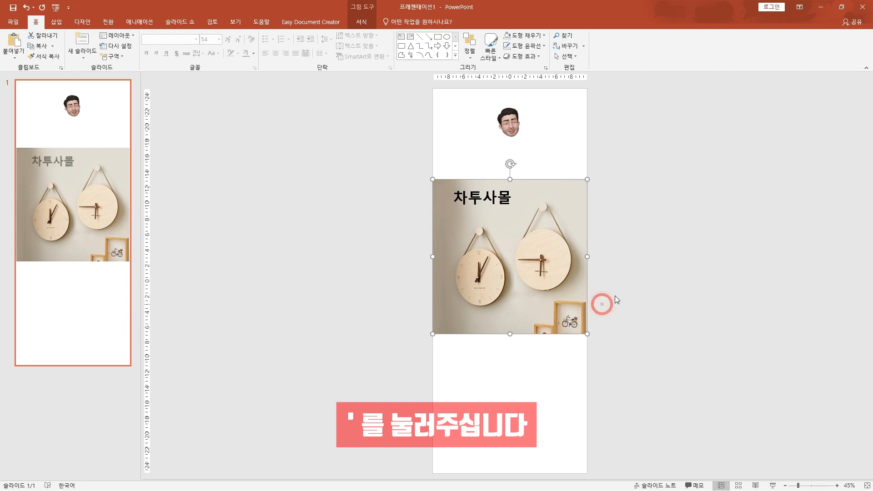
pyautogui.click(649, 274)
pyautogui.click(498, 200)
pyautogui.click(494, 210)
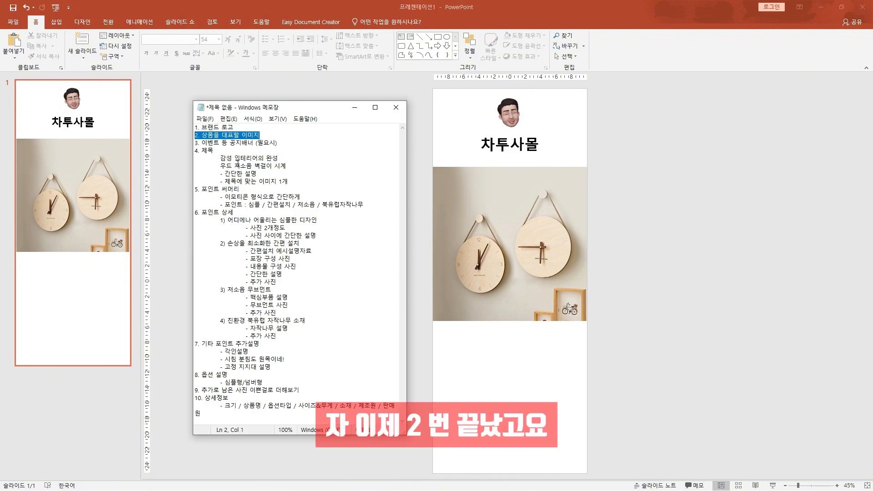
# In the Notepad outline, review item 3 on the notice banner and item 4 with the subtitle and main title
pyautogui.moveTo(277, 143); pyautogui.dragTo(194, 144)
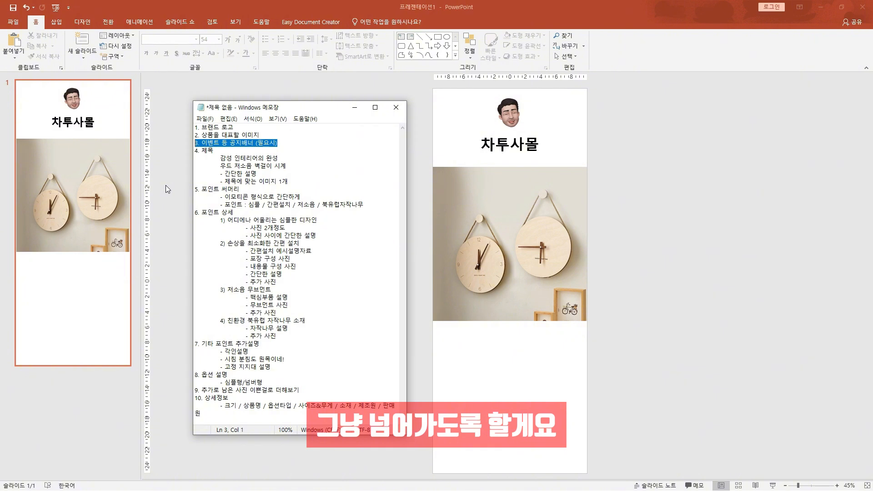
pyautogui.moveTo(216, 150); pyautogui.dragTo(194, 151)
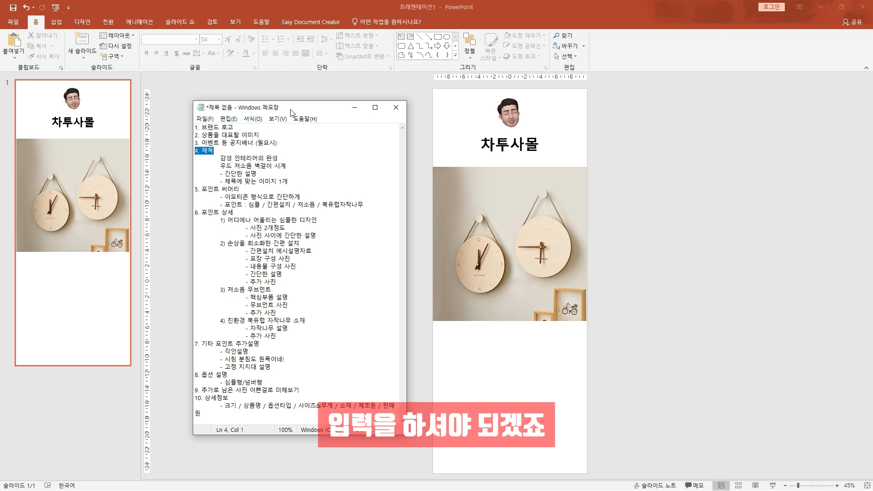
pyautogui.click(255, 156)
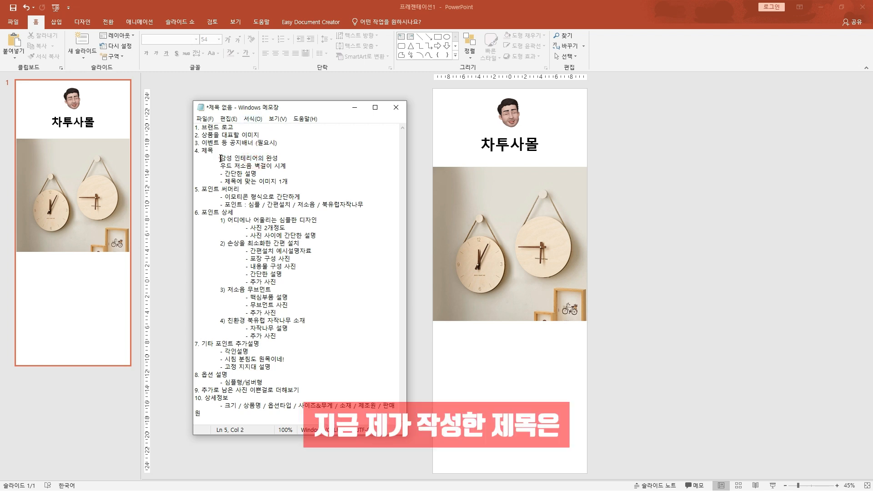
pyautogui.moveTo(220, 158); pyautogui.dragTo(278, 158)
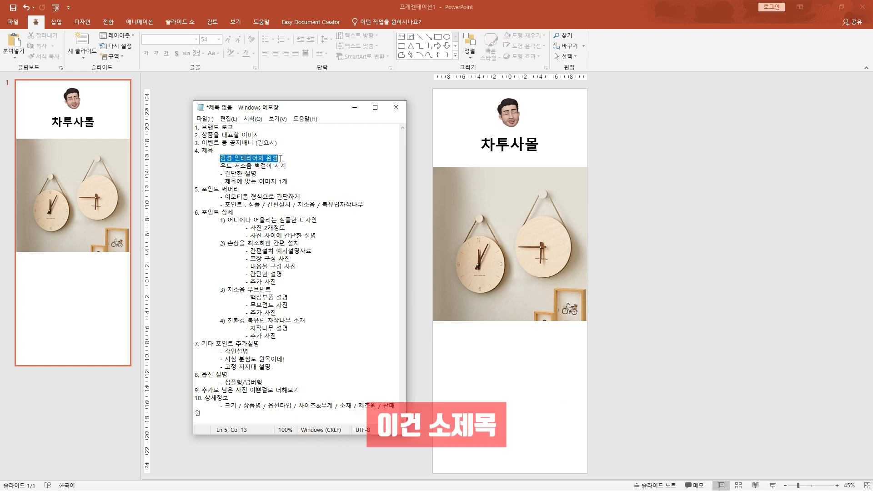
pyautogui.click(278, 158)
pyautogui.moveTo(220, 166); pyautogui.dragTo(286, 165)
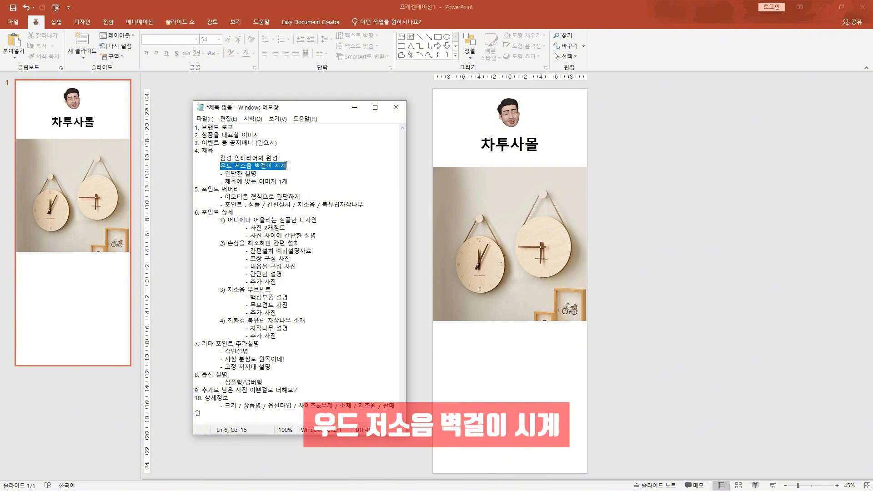
# Back in PowerPoint, duplicate the 차투사몰 text box straight down into the blank area below the clock photo
pyautogui.click(637, 142)
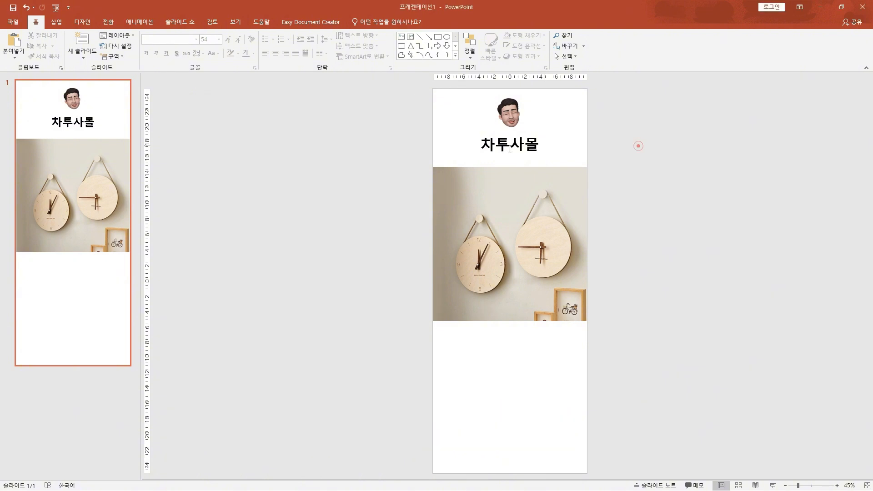
pyautogui.click(528, 155)
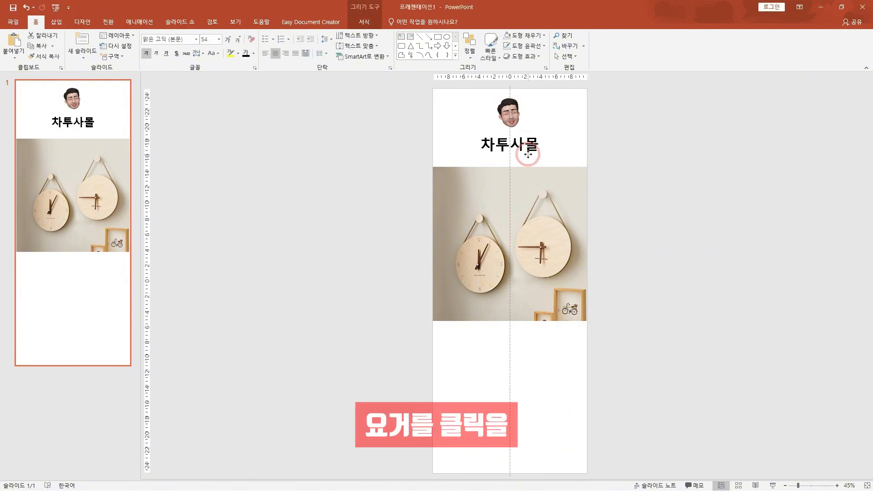
pyautogui.click(631, 142)
pyautogui.click(535, 156)
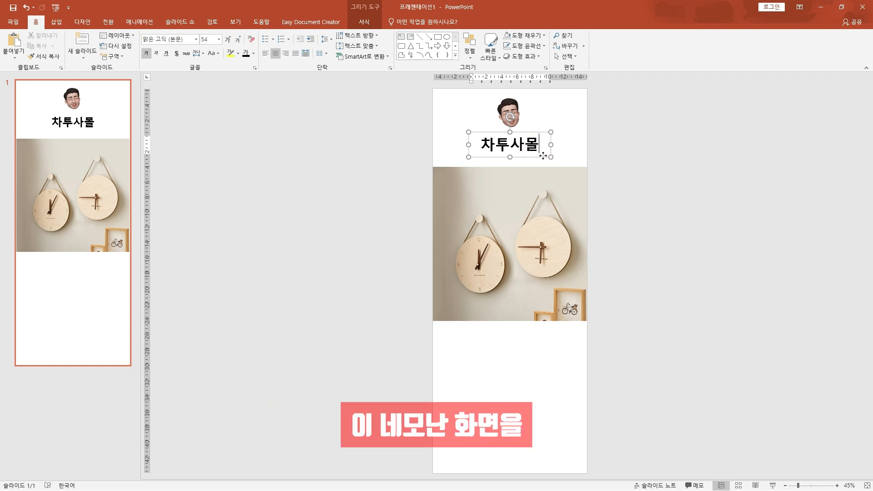
pyautogui.moveTo(543, 155); pyautogui.dragTo(538, 359)
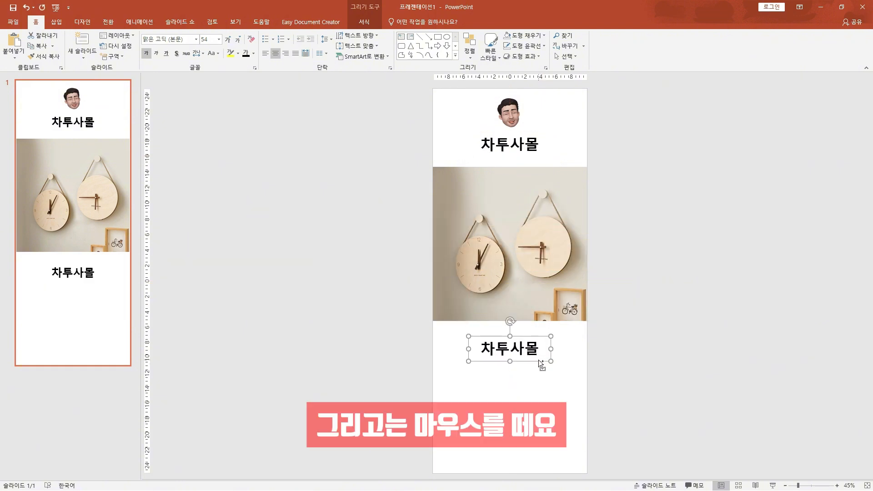
pyautogui.click(721, 318)
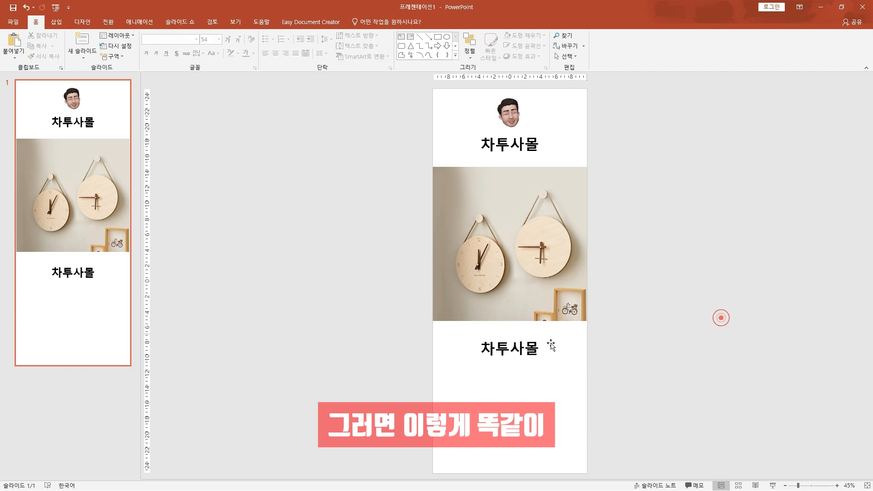
# Replace the text of the copied box below the photo with the subtitle 감성인테리어의 완성
pyautogui.click(528, 355)
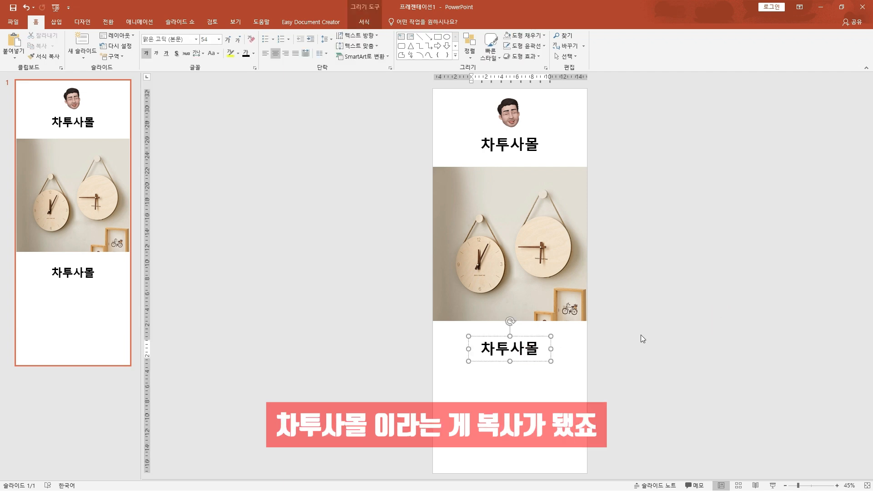
pyautogui.click(540, 353)
pyautogui.hotkey('ctrl', 'a')
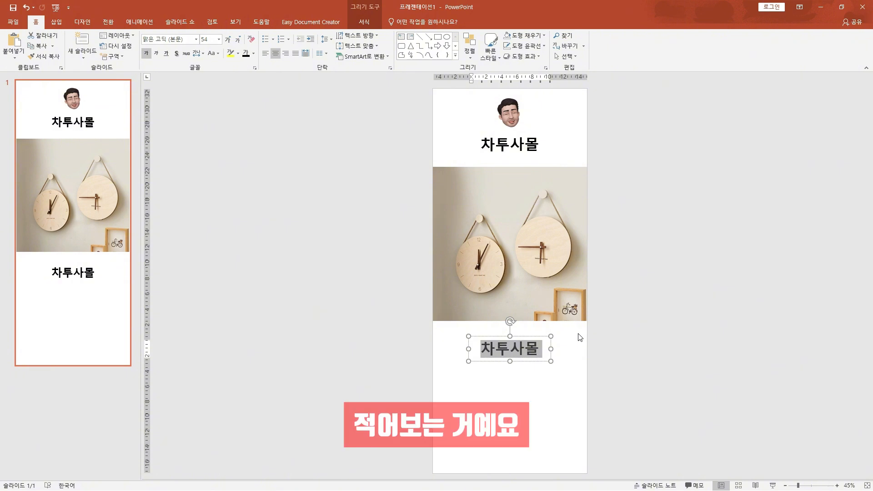
pyautogui.write('감성인테')
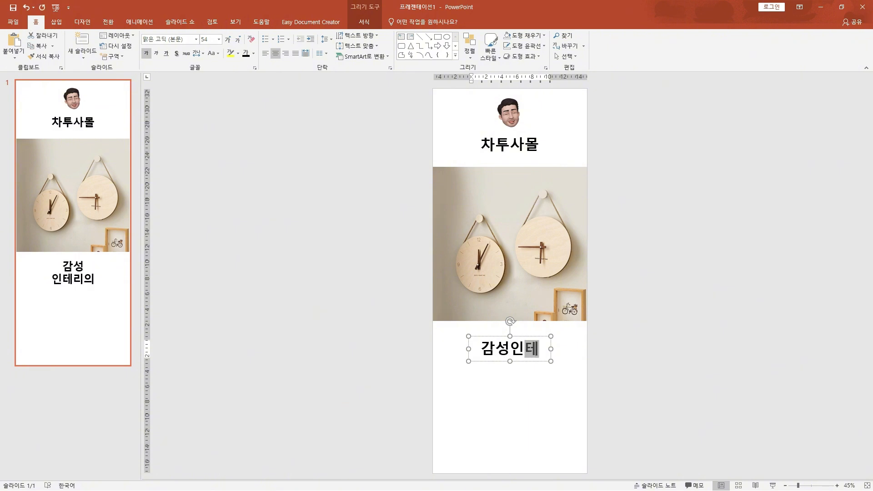
pyautogui.write('리어의 완성')
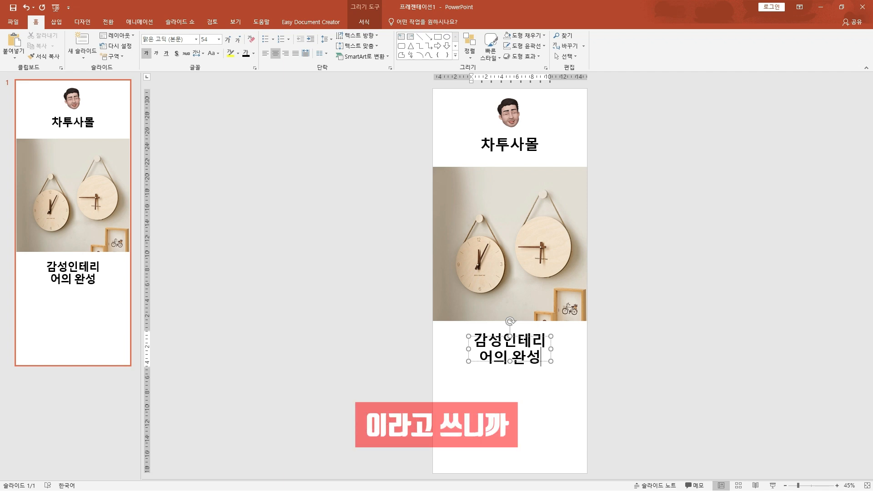
# Reduce the subtitle to 28 pt and add a space between 감성 and 인테리어의
pyautogui.hotkey('ctrl', 'a')
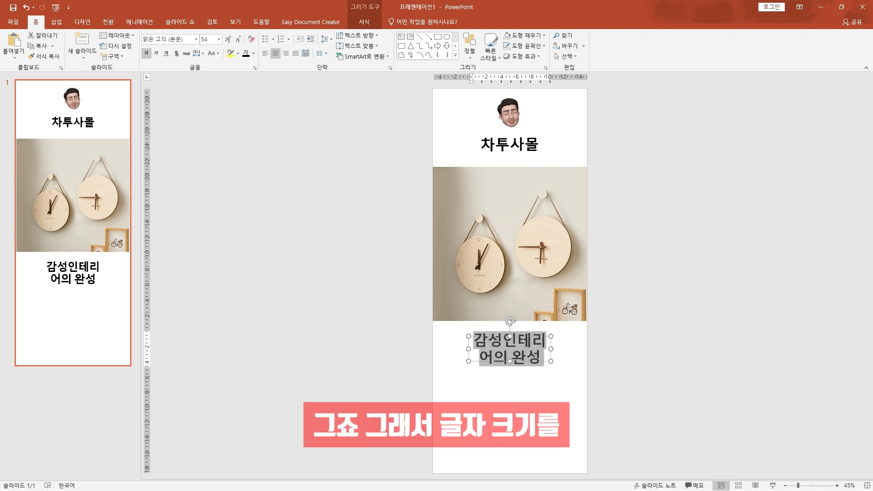
pyautogui.hotkey('ctrl', 'shift', ',')
pyautogui.hotkey('ctrl', 'shift', ',')
pyautogui.hotkey('ctrl', 'shift', ',')
pyautogui.hotkey('ctrl', 'shift', ',')
pyautogui.hotkey('ctrl', 'shift', ',')
pyautogui.hotkey('ctrl', 'shift', ',')
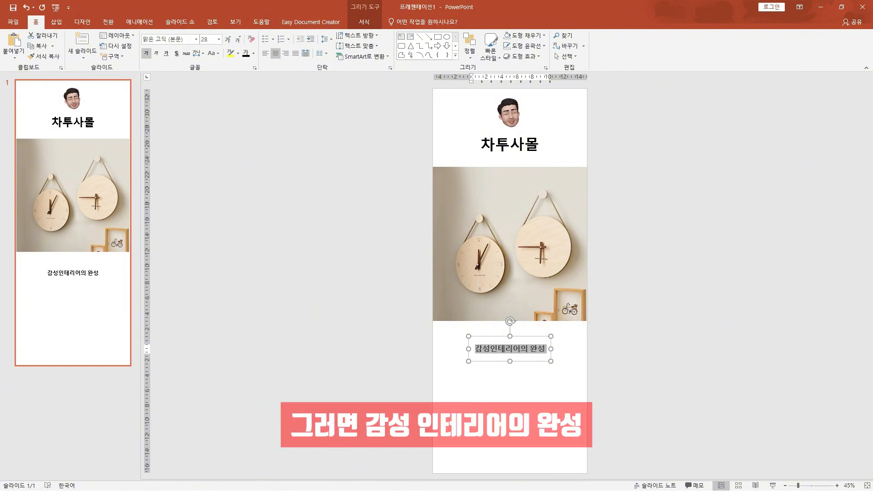
pyautogui.click(490, 348)
pyautogui.click(628, 356)
# Duplicate the 차투사몰 text box to just below the subtitle and replace its text with 우드 저소음 벽걸이 시계
pyautogui.click(525, 145)
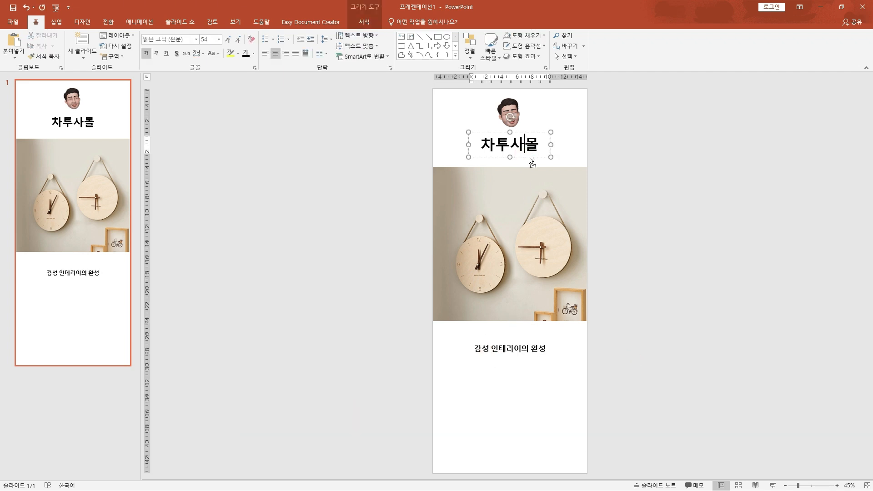
pyautogui.moveTo(528, 157); pyautogui.dragTo(538, 378)
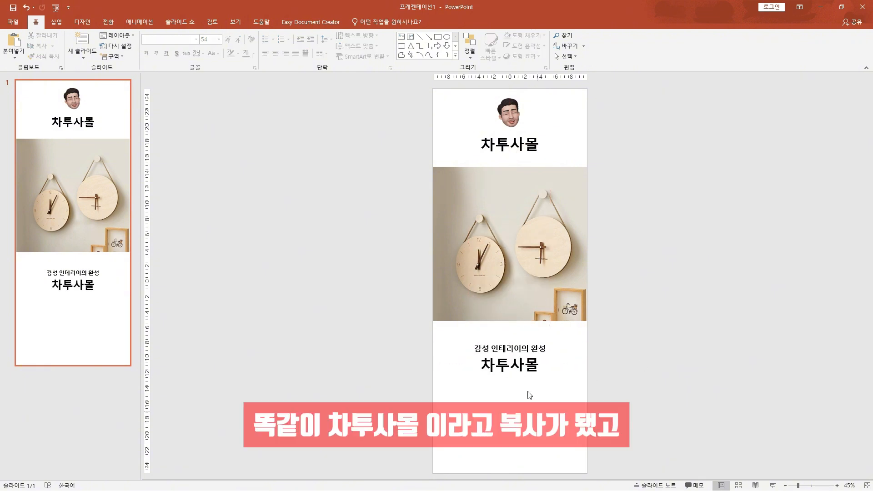
pyautogui.click(523, 366)
pyautogui.doubleClick(521, 367)
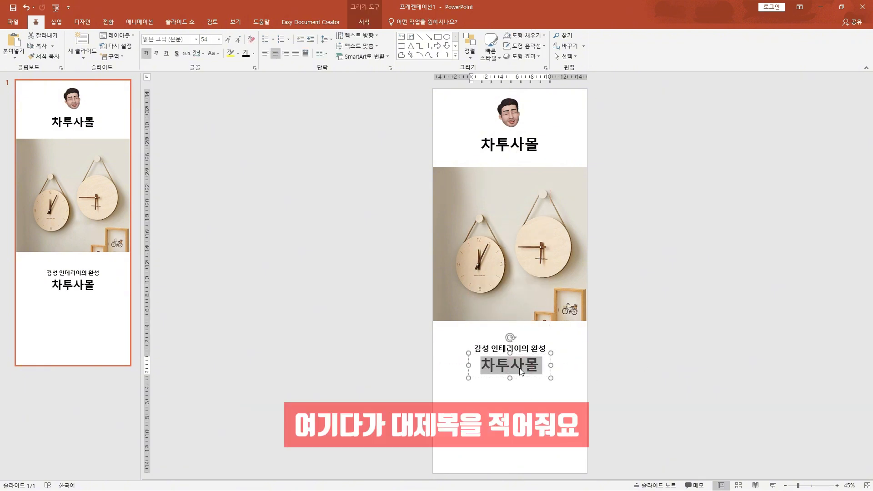
pyautogui.write('우드 저소음 벽걸이 시계')
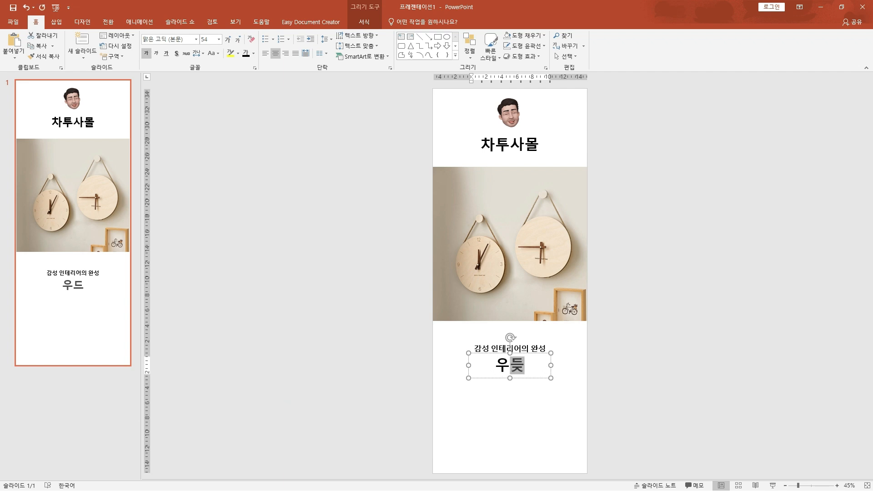
pyautogui.click(663, 352)
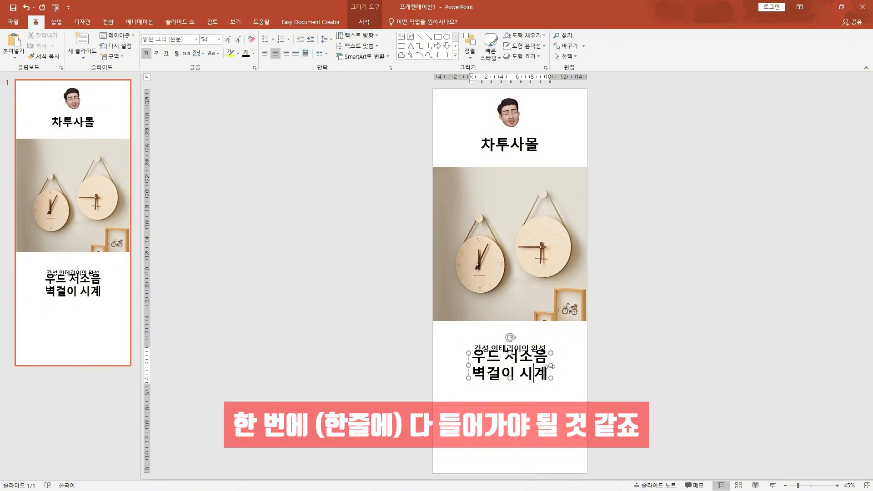
# Widen the main title box to the full slide width and reduce its text to 44 pt
pyautogui.moveTo(550, 365); pyautogui.dragTo(586, 368)
pyautogui.moveTo(469, 365); pyautogui.dragTo(432, 366)
pyautogui.click(507, 369)
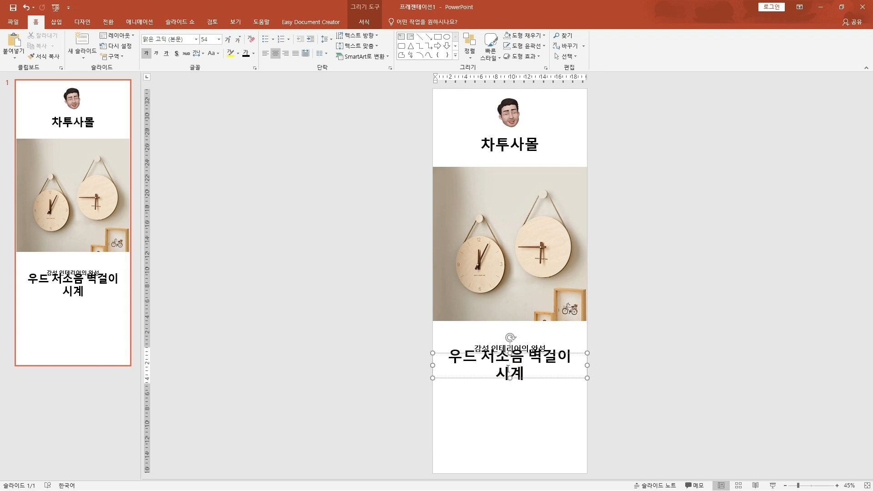
pyautogui.hotkey('ctrl', 'a')
pyautogui.hotkey('ctrl', 'shift', ',')
pyautogui.hotkey('ctrl', 'shift', ',')
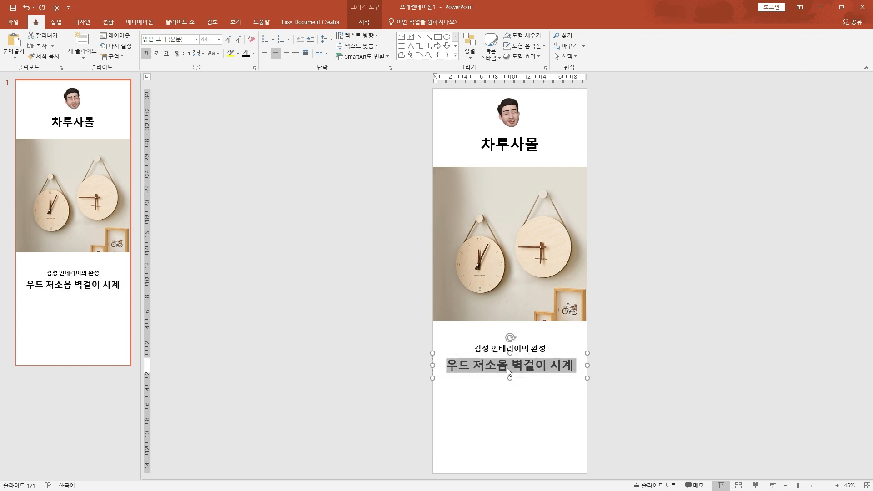
# Nudge the main title slightly up, closer to the subtitle
pyautogui.click(601, 380)
pyautogui.moveTo(517, 355); pyautogui.dragTo(517, 353)
pyautogui.click(678, 349)
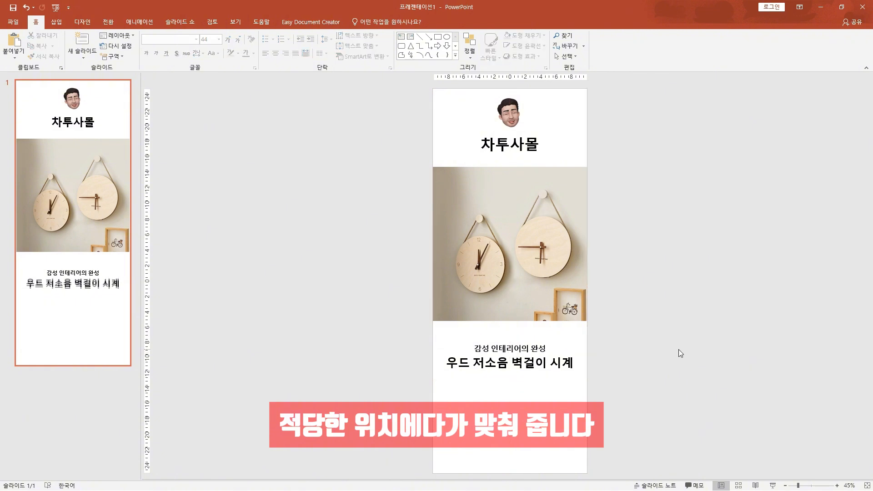
# Switch to the Notepad outline and check the title lines and the short description entry under item 4
pyautogui.hotkey('alt', 'Tab')
pyautogui.moveTo(294, 166); pyautogui.dragTo(203, 157)
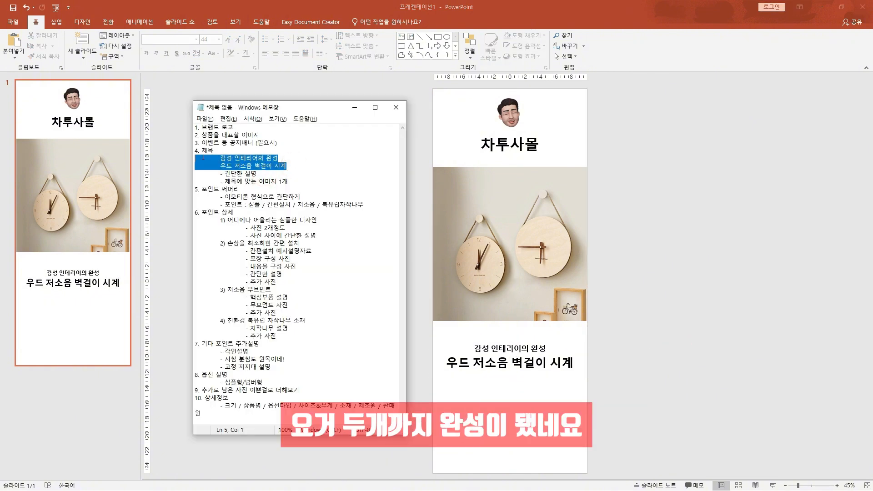
pyautogui.moveTo(257, 173); pyautogui.dragTo(203, 175)
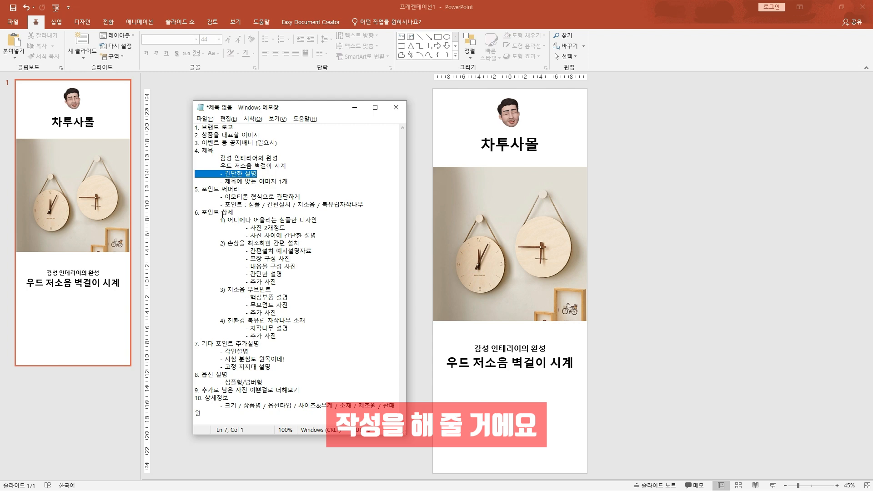
# Return to the slide, duplicate the subtitle text box below the main title, and replace its text with 인테리어를 해치지 않고 / 허전한 벽면을 채워줄 시계가 필요하다면,
pyautogui.click(705, 302)
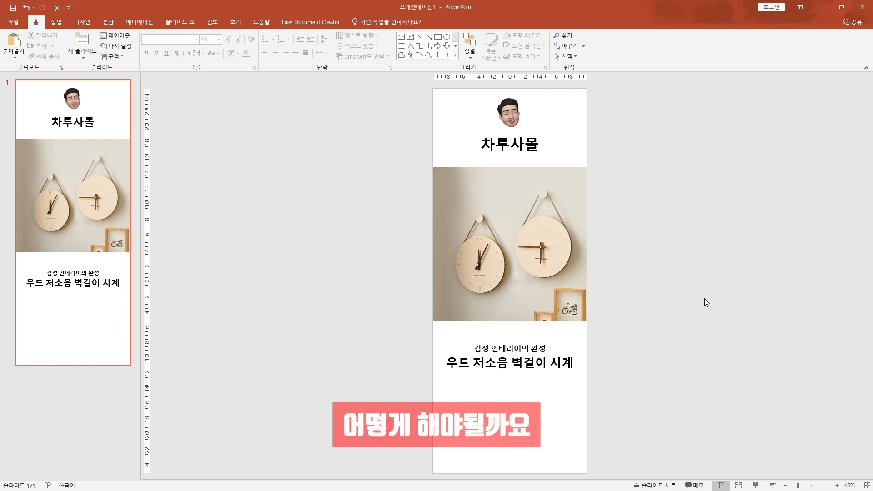
pyautogui.click(522, 348)
pyautogui.moveTo(447, 362); pyautogui.dragTo(573, 362)
pyautogui.click(651, 363)
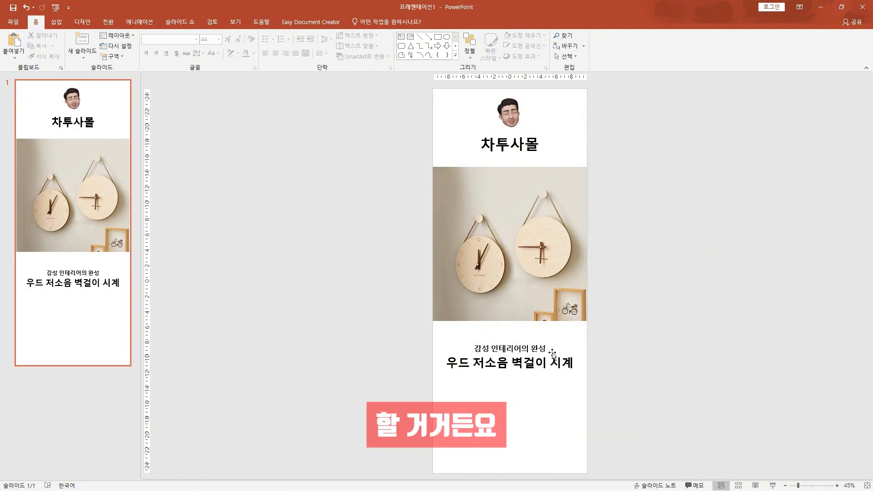
pyautogui.click(529, 354)
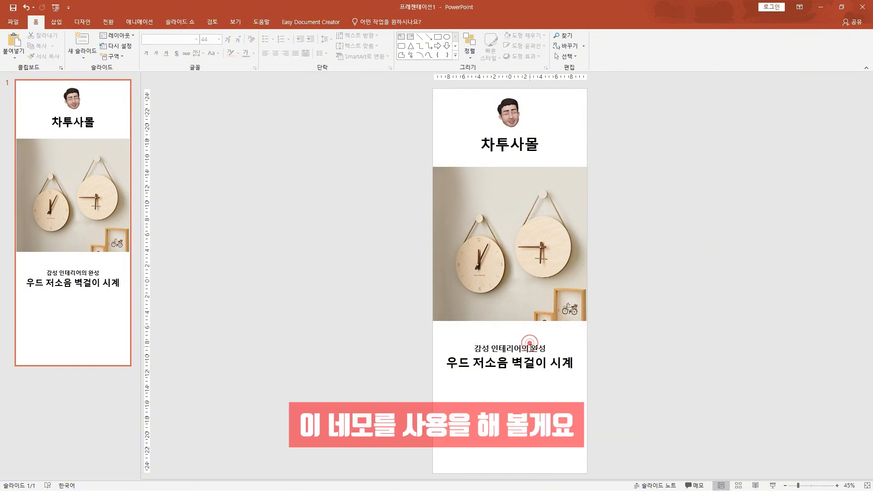
pyautogui.click(528, 348)
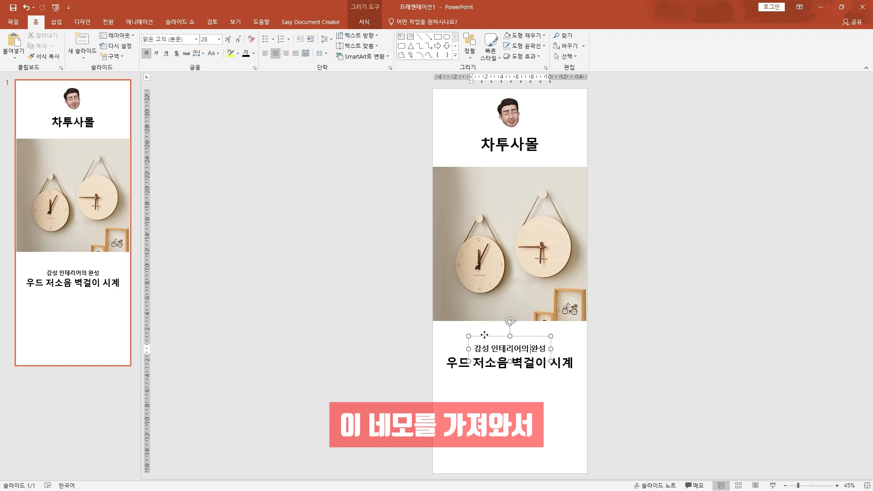
pyautogui.moveTo(483, 337); pyautogui.dragTo(484, 389)
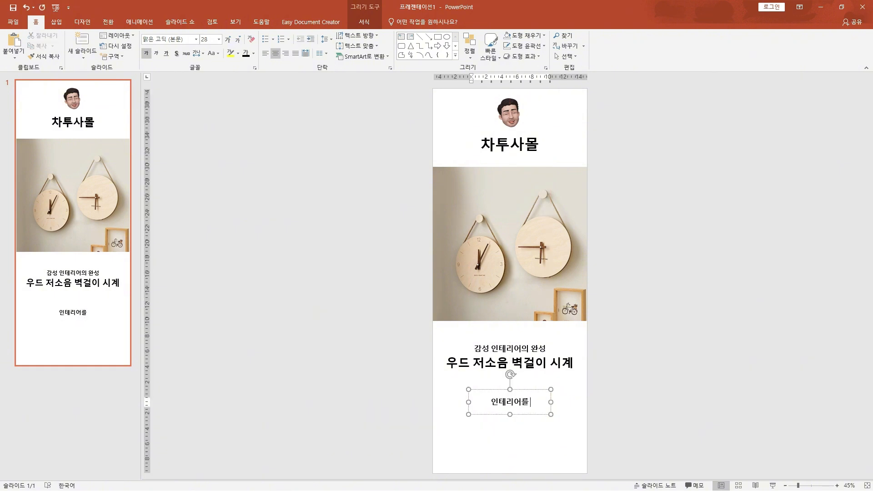
pyautogui.write('해치지 않고')
pyautogui.press('Return')
pyautogui.write('허전한 벽면을')
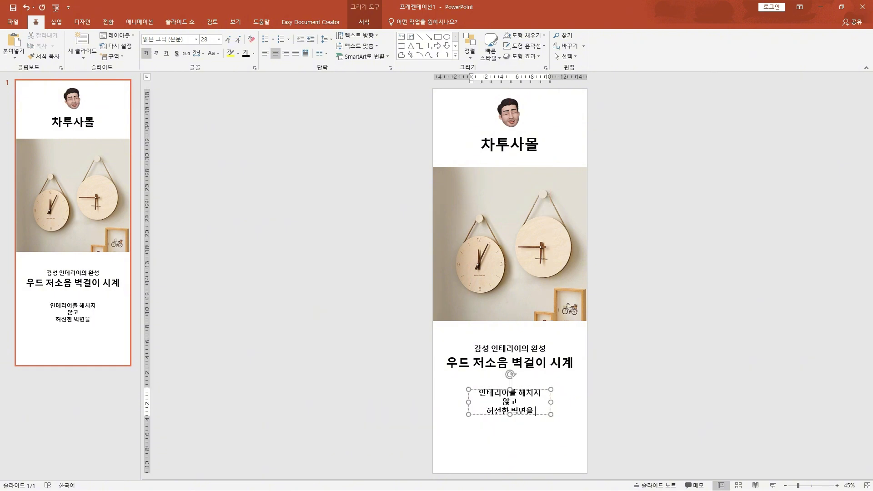
pyautogui.write(' 채워줄 시계가 필요하다면,')
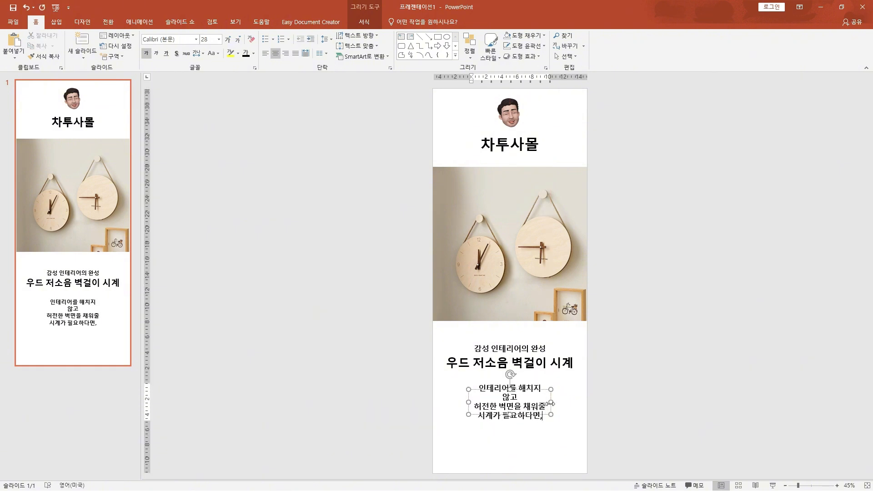
# Widen the description text box to the full slide width, reduce its text to 24 pt and remove the bold
pyautogui.keyDown('ctrl'); pyautogui.moveTo(469, 402); pyautogui.dragTo(432, 402); pyautogui.keyUp('ctrl')
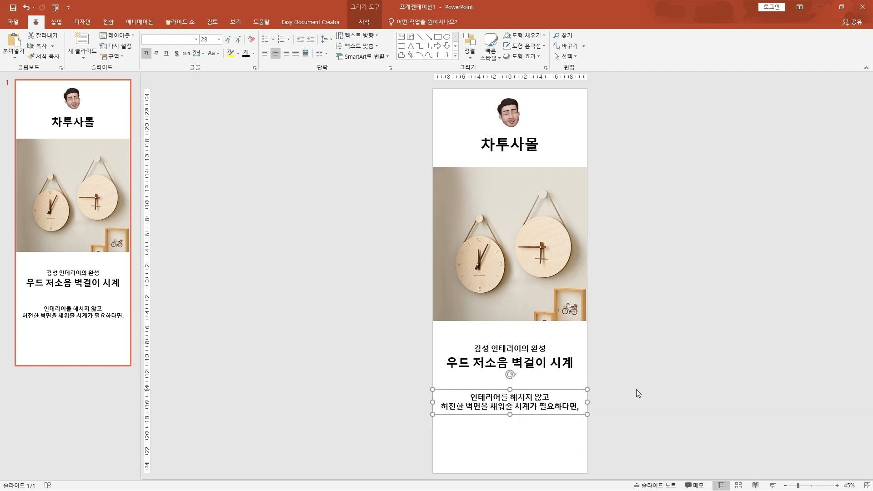
pyautogui.hotkey('ctrl', 'shift', ',')
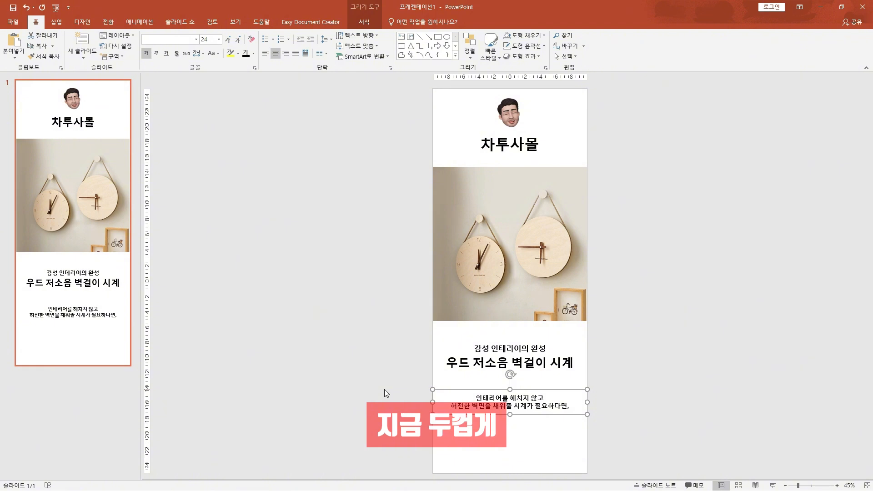
pyautogui.hotkey('ctrl', 'b')
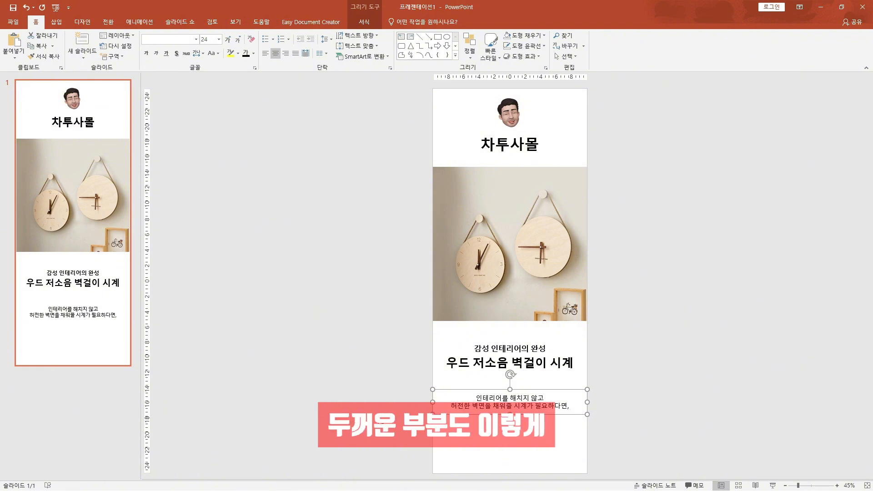
# Duplicate the description text box just below itself and replace its text with 우드 저소음 벽걸이 시계로 / 실내 공간에 감성을 한 스푼 더해주세요
pyautogui.click(521, 406)
pyautogui.moveTo(521, 413); pyautogui.dragTo(522, 438)
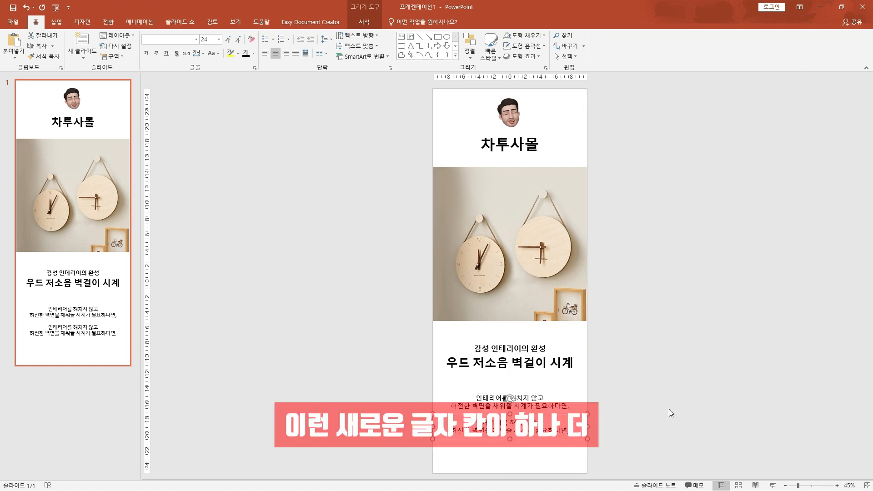
pyautogui.click(543, 424)
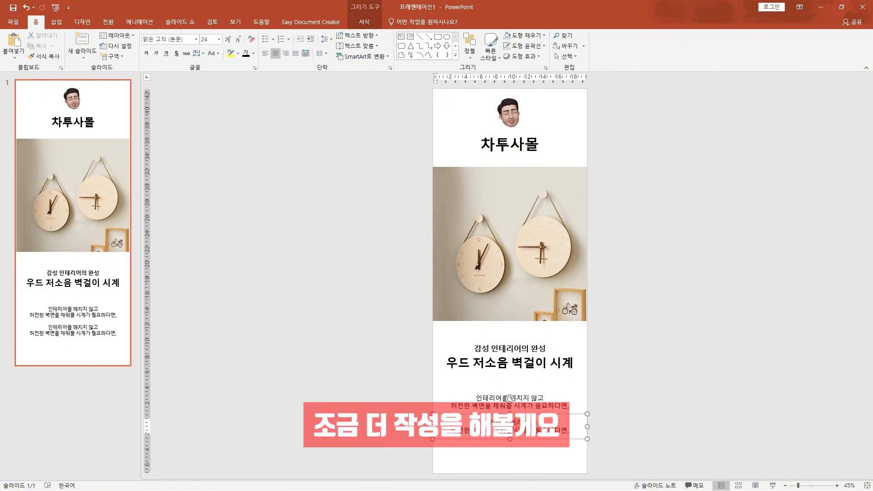
pyautogui.hotkey('ctrl', 'a')
pyautogui.write('우드 저소음 벽걸이 시계로')
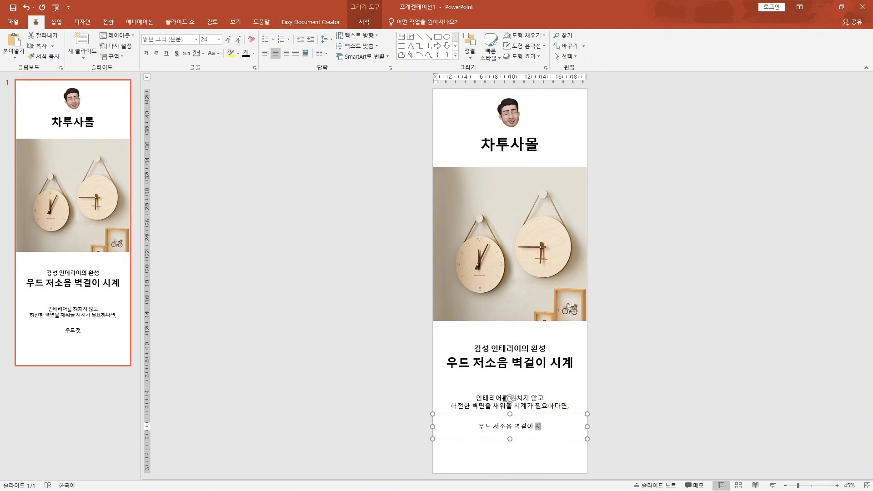
pyautogui.press('Return')
pyautogui.write('실내 공간에 감성을 한 스푼 더해주세요')
# Bold the line 우드 저소음 벽걸이 시계로 and the words 공간에 감성 in the second description box
pyautogui.moveTo(473, 422); pyautogui.dragTo(549, 423)
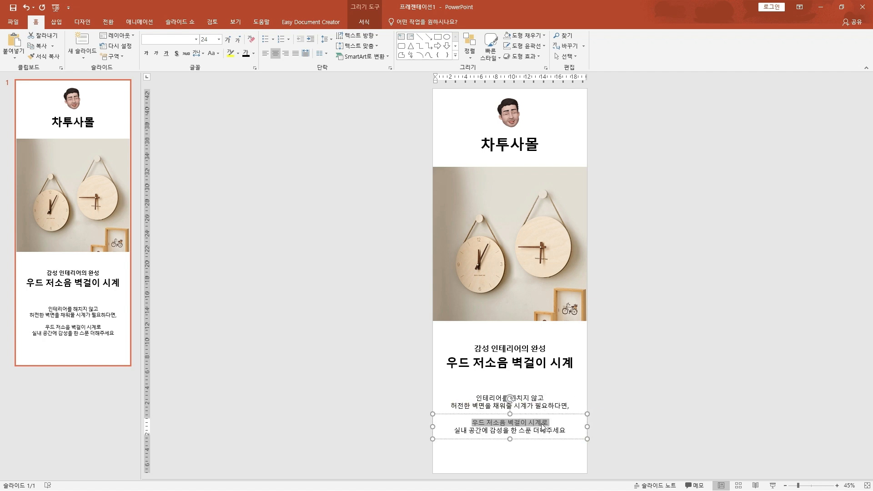
pyautogui.moveTo(467, 429); pyautogui.dragTo(503, 430)
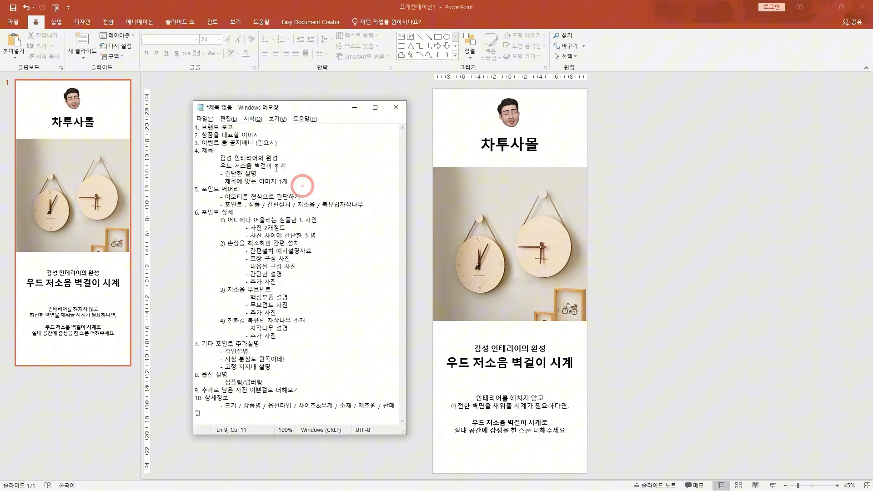
# Check the title image entry under item 4 of the Notepad outline and return to the slide
pyautogui.moveTo(266, 175); pyautogui.dragTo(189, 151)
pyautogui.click(308, 181)
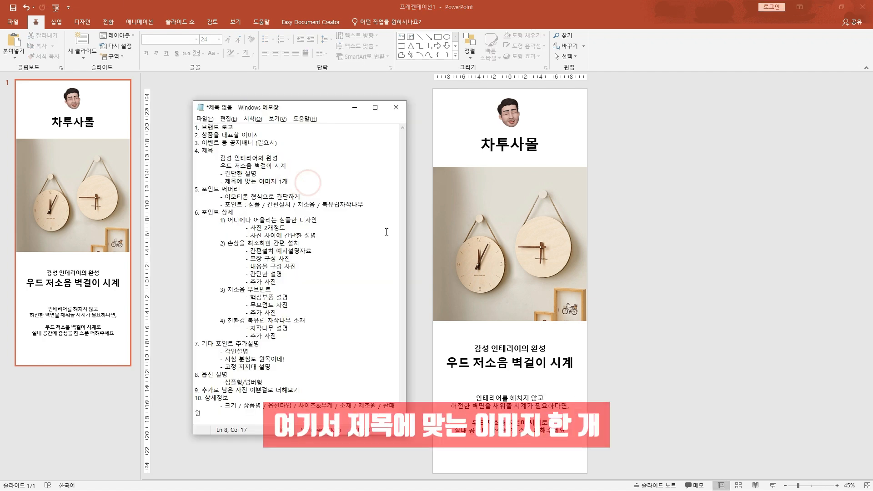
pyautogui.click(679, 287)
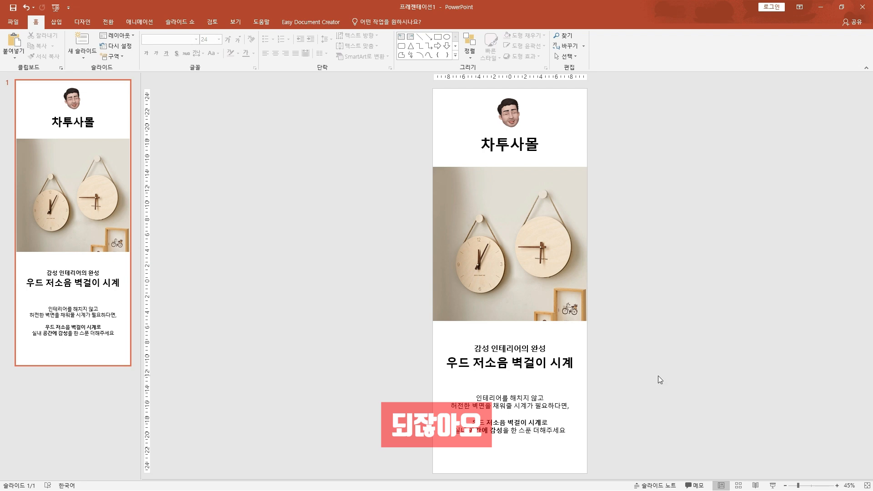
# Add a new slide after the first one and delete its title and content placeholders
pyautogui.click(83, 43)
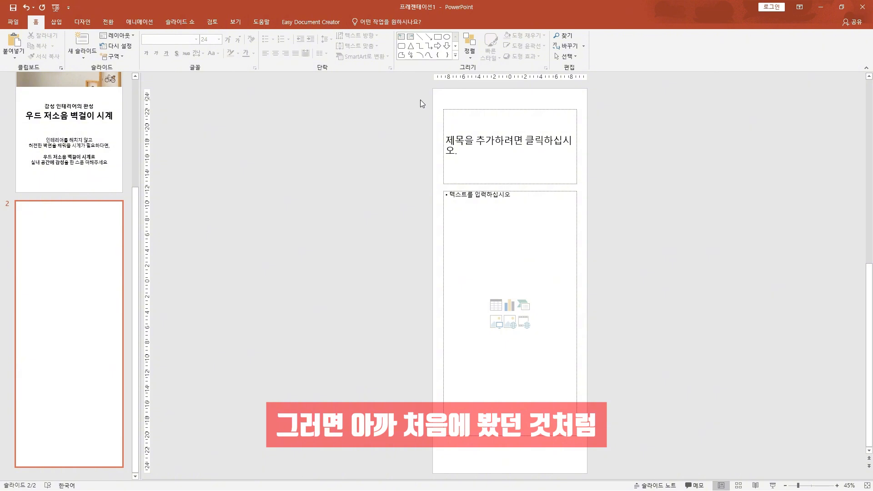
pyautogui.click(481, 109)
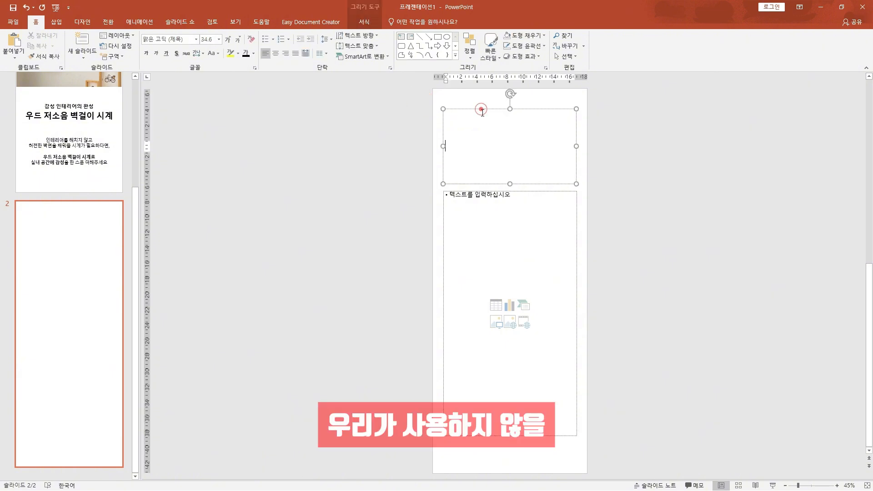
pyautogui.click(481, 191)
pyautogui.click(389, 207)
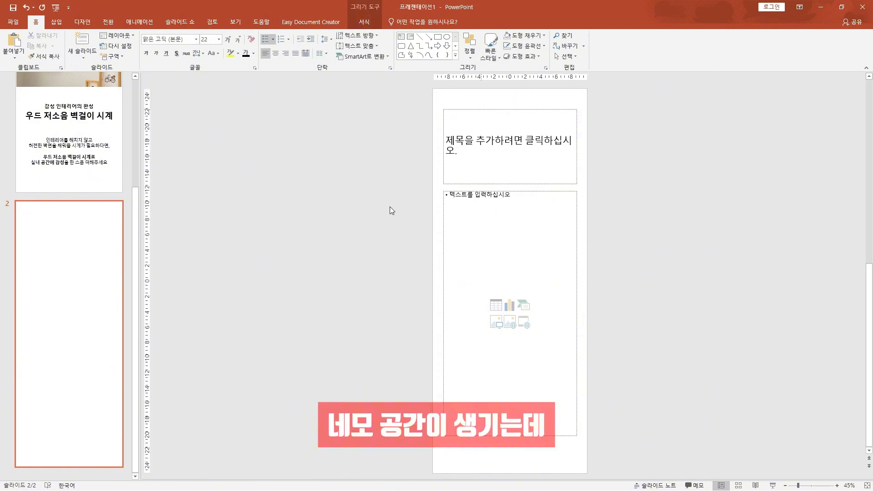
pyautogui.moveTo(411, 91); pyautogui.dragTo(645, 459)
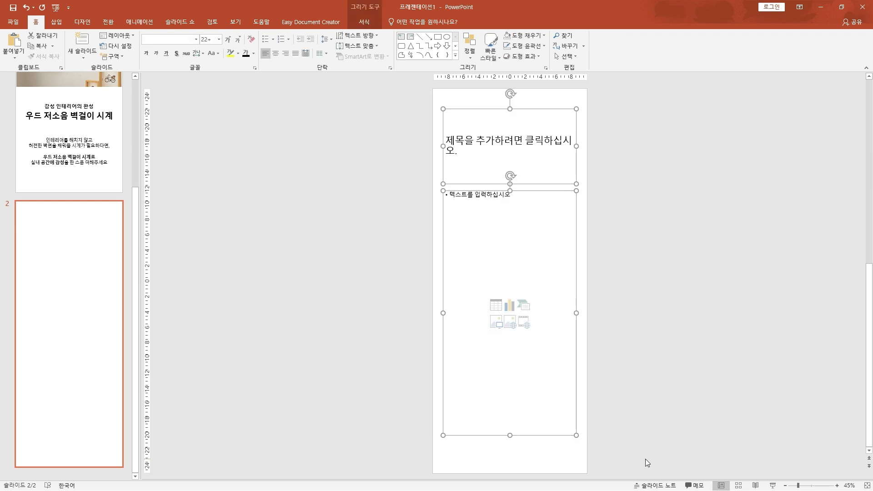
pyautogui.press('Delete')
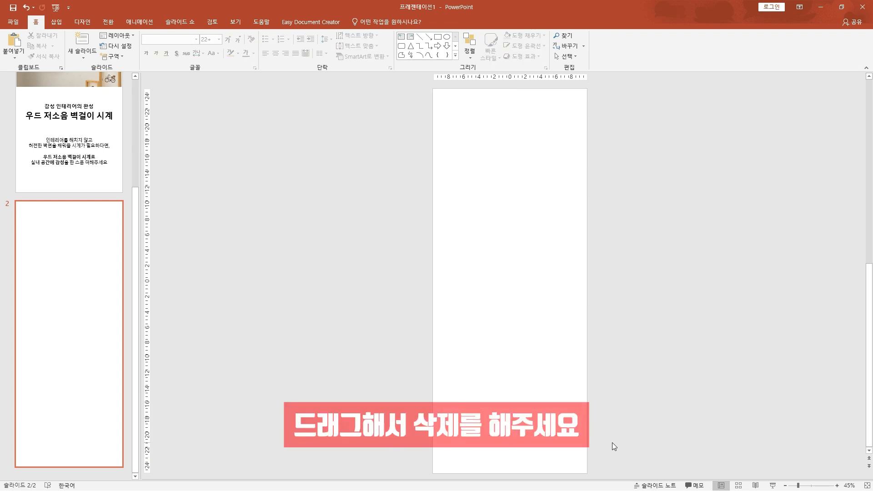
# Review slide 1, return to the blank slide 2, and reread the outline's last entry under item 4
pyautogui.scroll(2, 390, 390)
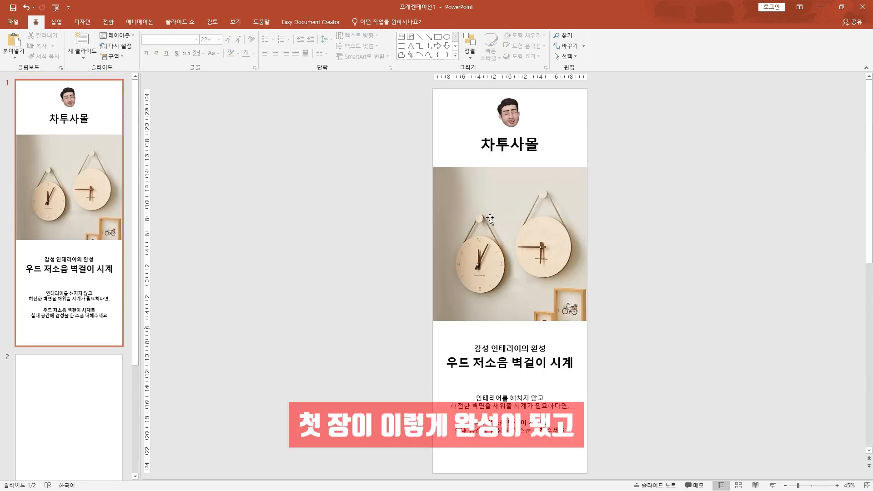
pyautogui.scroll(-2, 386, 260)
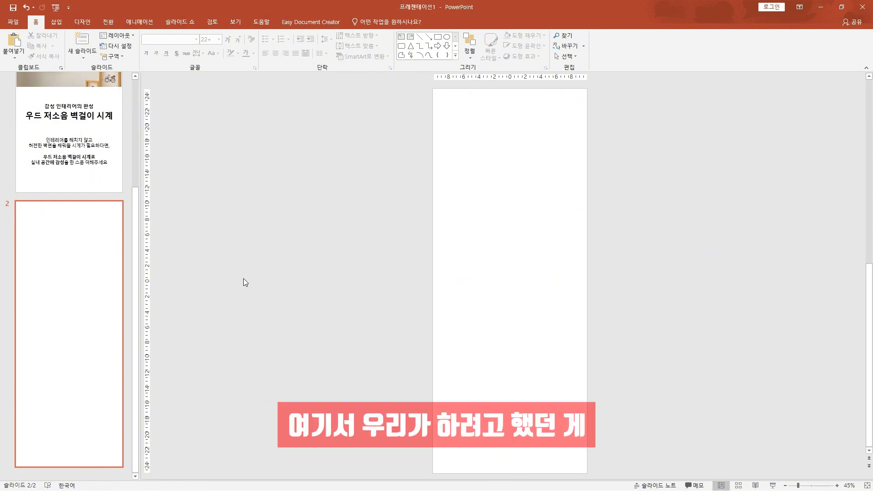
pyautogui.hotkey('alt', 'Tab')
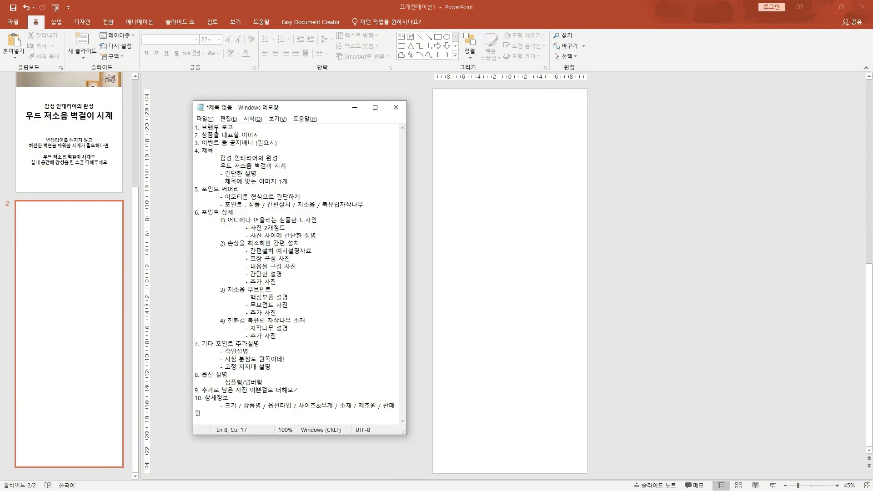
pyautogui.moveTo(300, 181); pyautogui.dragTo(217, 183)
pyautogui.click(300, 188)
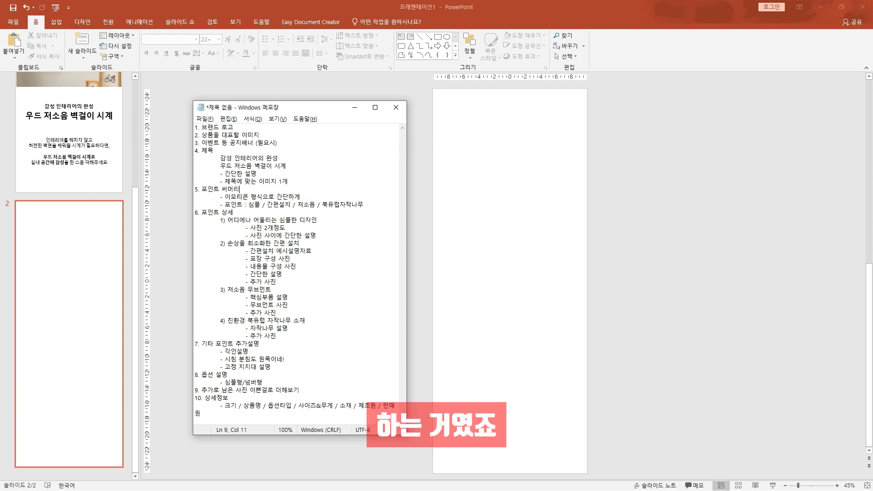
# Insert the image 콤4.jpg from the 이미지모음 folder into slide 2 and move it to the top of the slide
pyautogui.hotkey('alt', 'Tab')
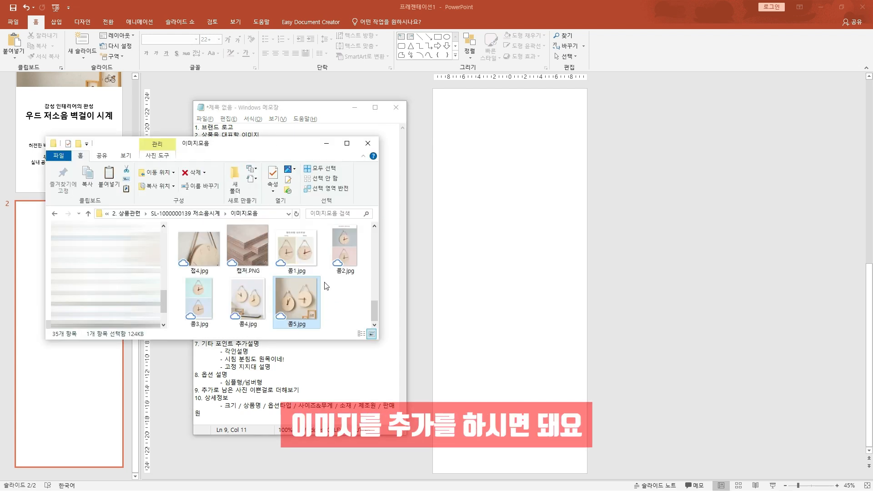
pyautogui.moveTo(248, 298); pyautogui.dragTo(531, 298)
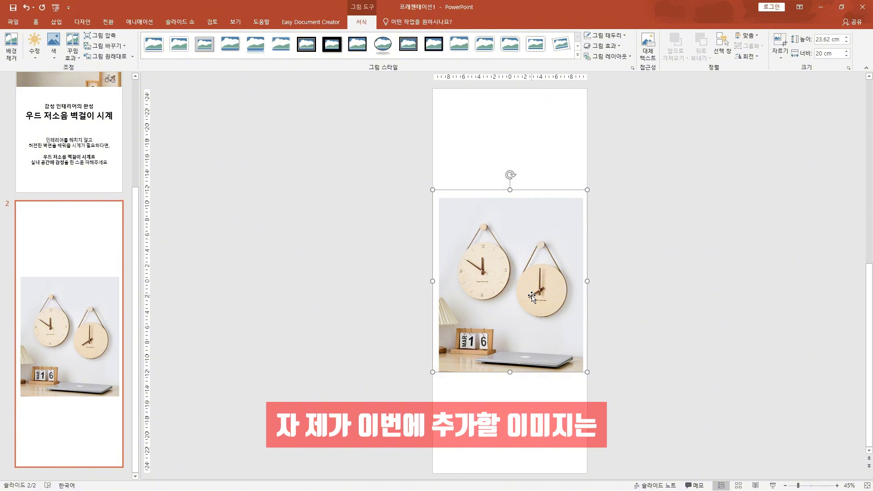
pyautogui.moveTo(532, 295); pyautogui.dragTo(530, 195)
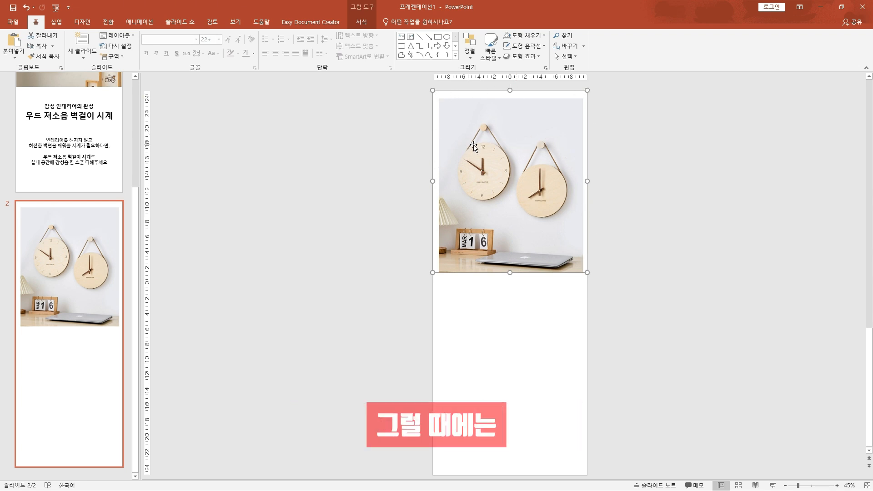
# Crop the white margins off the clock image on slide 2
pyautogui.rightClick(497, 141)
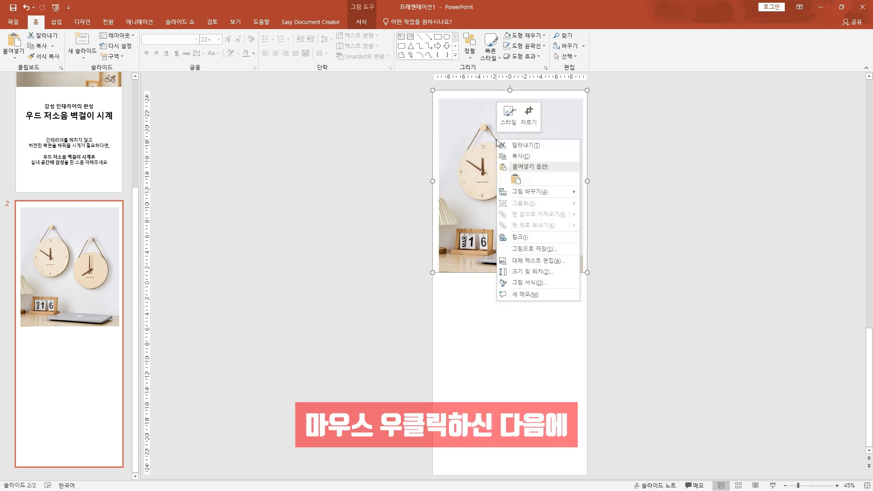
pyautogui.click(528, 121)
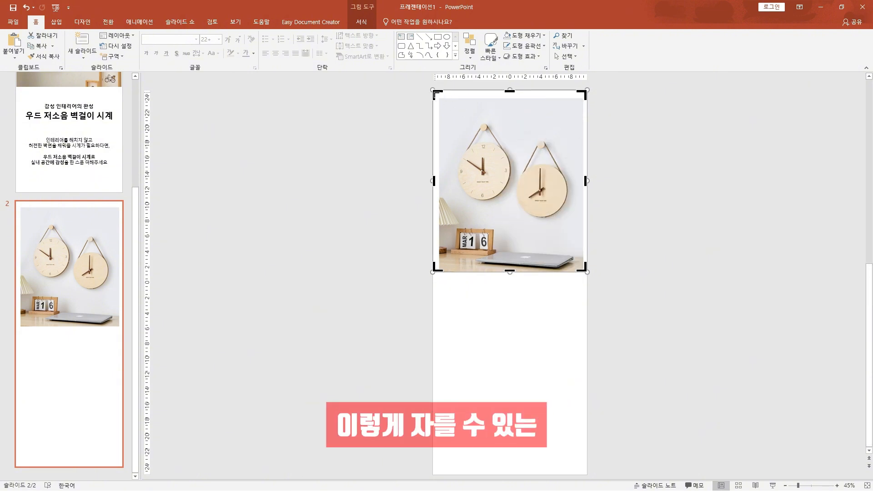
pyautogui.moveTo(434, 93); pyautogui.dragTo(443, 104)
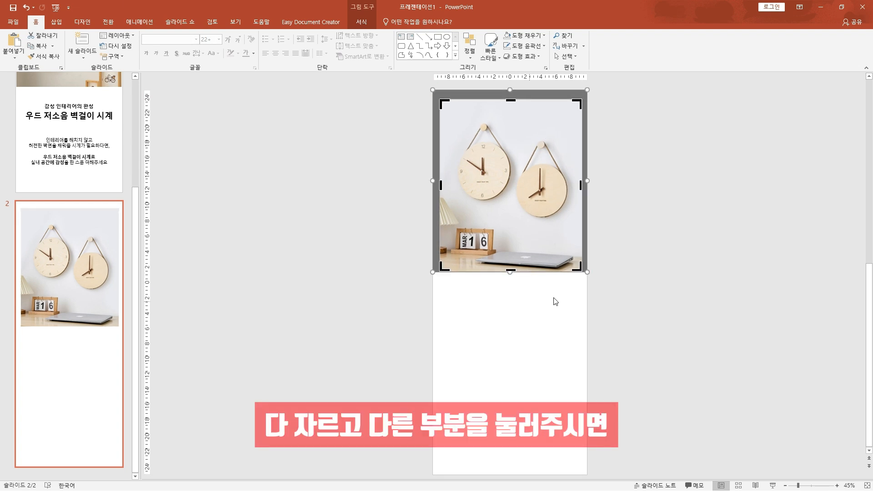
pyautogui.click(671, 269)
pyautogui.moveTo(584, 268); pyautogui.dragTo(577, 260)
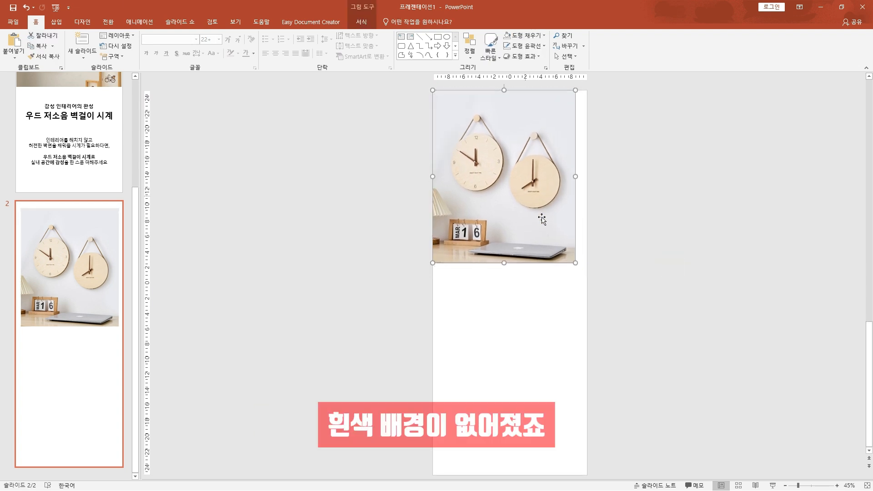
# Align the cropped clock image with the slide's top-left corner and enlarge it to the full slide width
pyautogui.moveTo(528, 192)
pyautogui.mouseDown()
pyautogui.moveTo(528, 219)
pyautogui.moveTo(527, 192)
pyautogui.mouseUp()
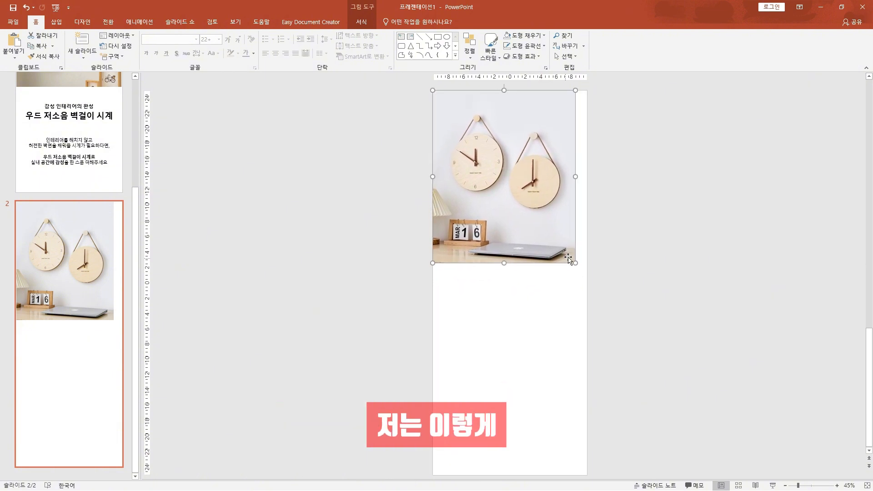
pyautogui.moveTo(575, 262); pyautogui.dragTo(587, 274)
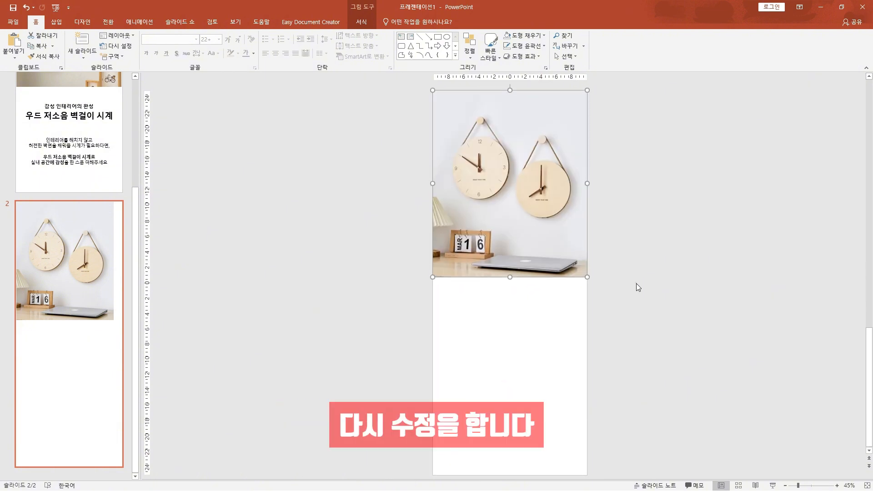
pyautogui.click(635, 287)
# Switch to the Notepad outline and highlight the finished items 1 through 4
pyautogui.moveTo(306, 181); pyautogui.dragTo(187, 129)
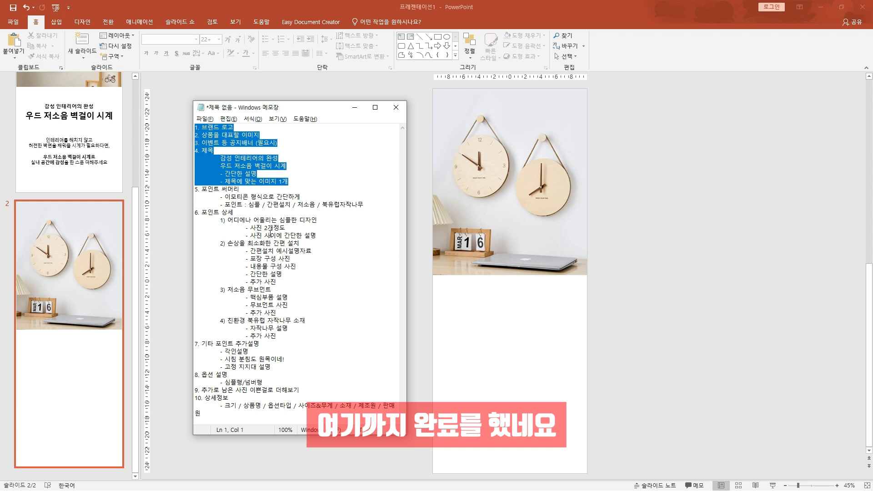
# Review item 5 of the outline, the emoticon-style point summary and its listed selling points
pyautogui.click(270, 233)
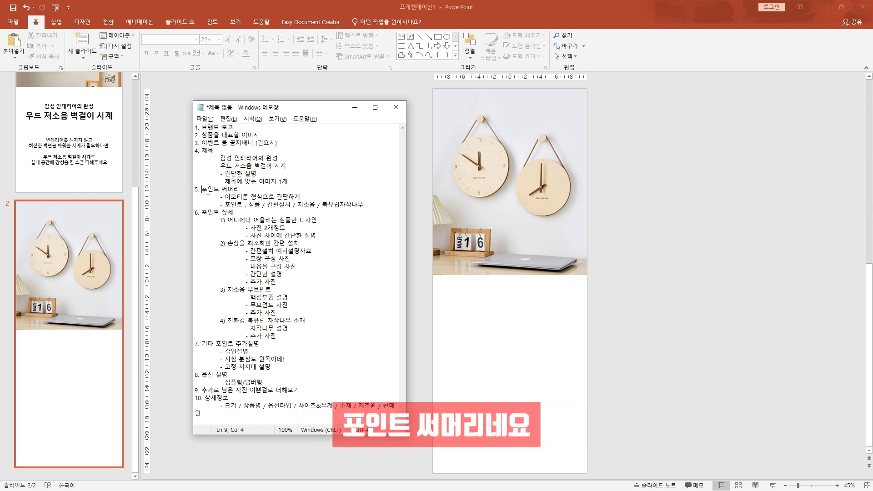
pyautogui.moveTo(201, 189); pyautogui.dragTo(302, 198)
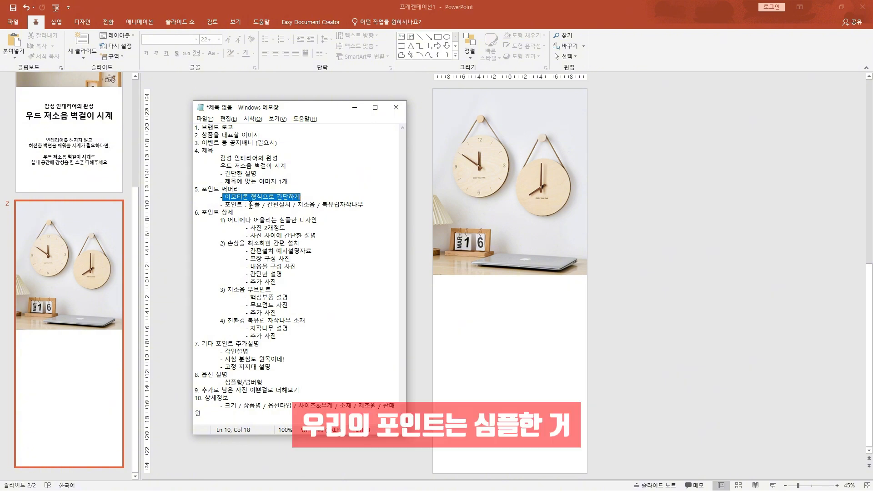
pyautogui.moveTo(250, 205); pyautogui.dragTo(357, 204)
pyautogui.click(299, 205)
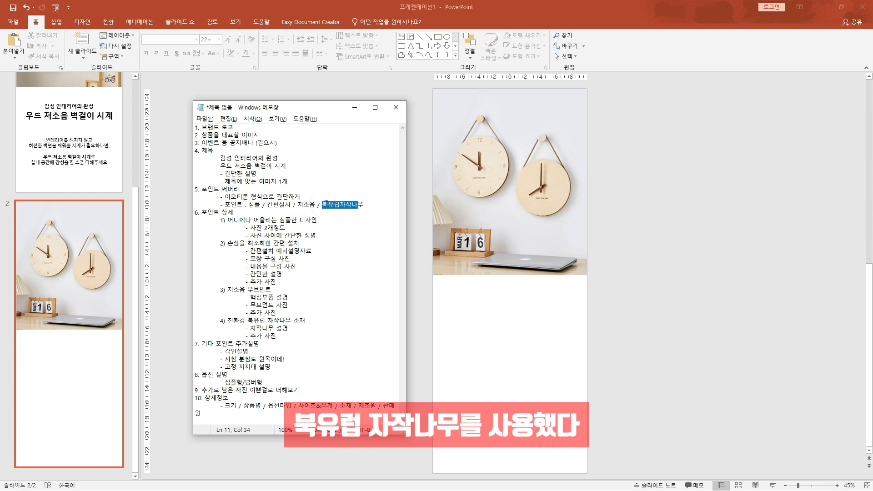
pyautogui.click(183, 304)
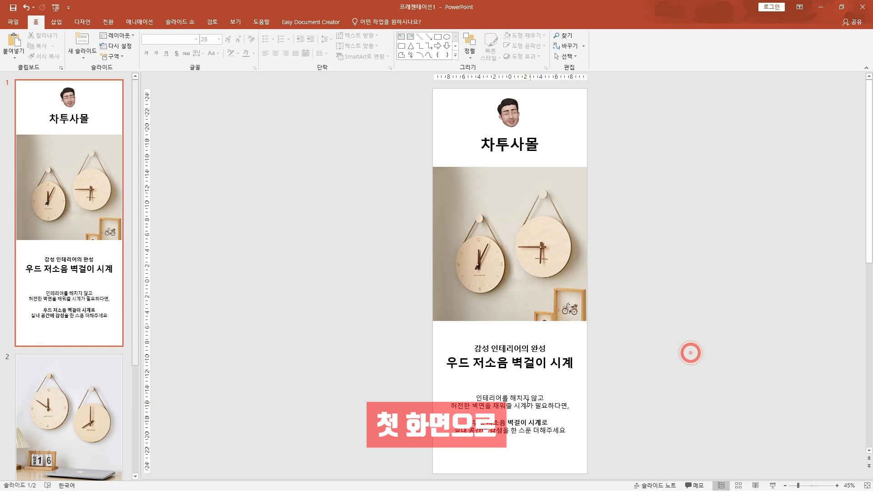
# Copy the description text box starting "인테리어를 해치지 않고" from slide 1 to slide 2, placing it just below the clock image
pyautogui.click(519, 390)
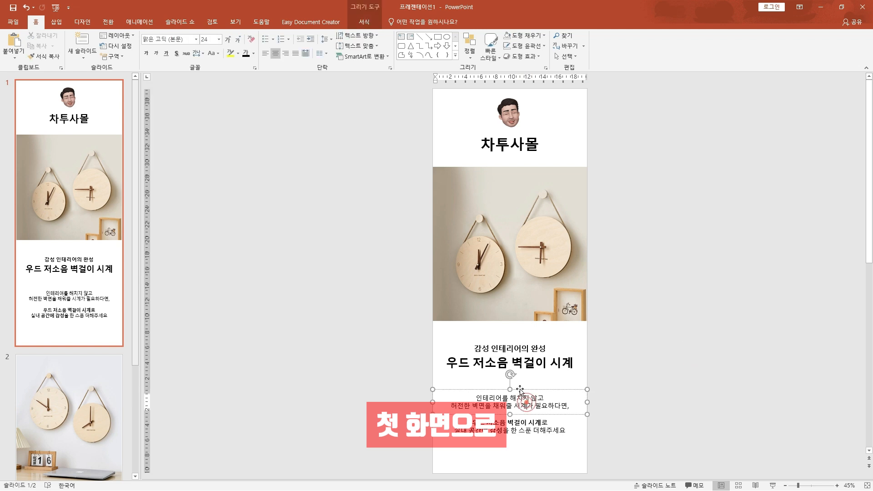
pyautogui.click(522, 389)
pyautogui.hotkey('ctrl', 'c')
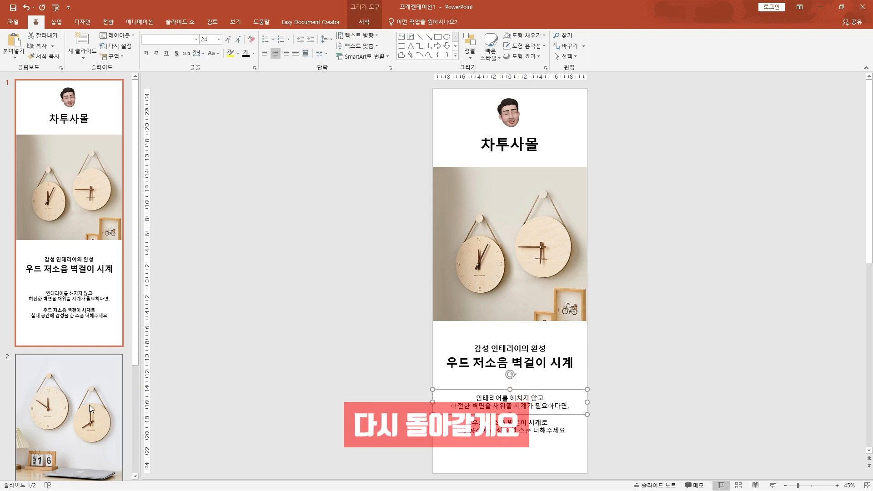
pyautogui.scroll(-3, 91, 407)
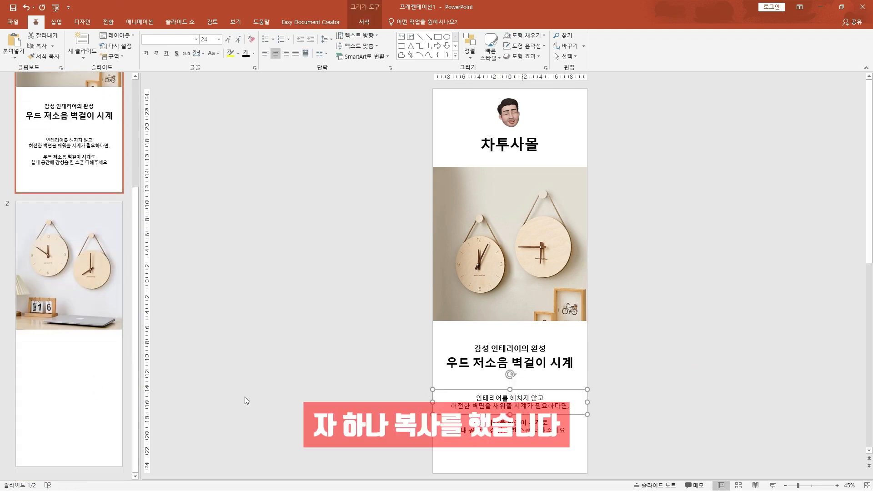
pyautogui.click(53, 390)
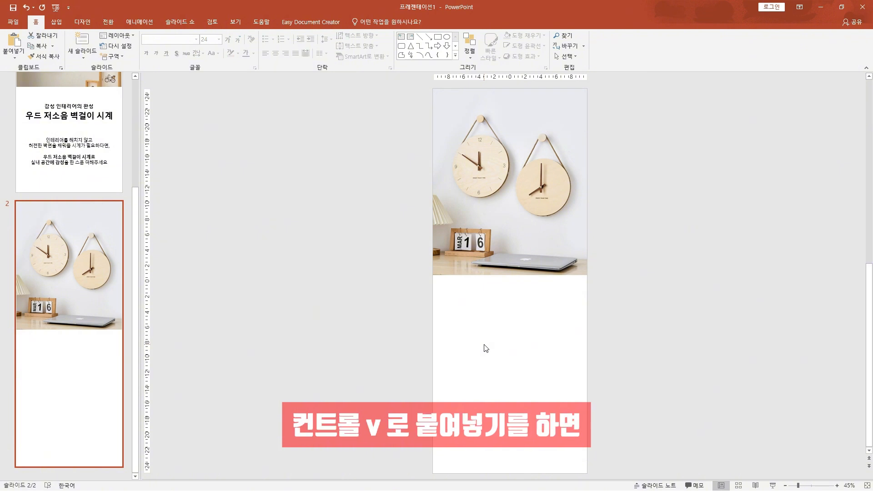
pyautogui.hotkey('ctrl', 'v')
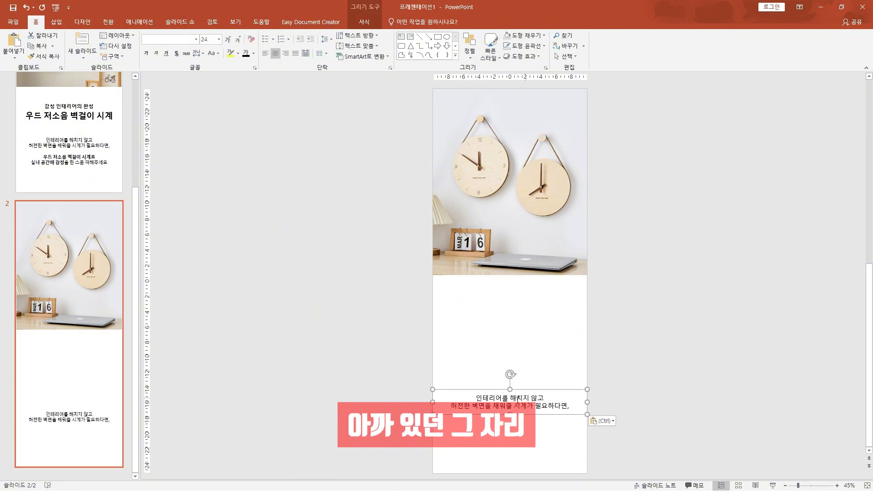
pyautogui.moveTo(519, 414); pyautogui.dragTo(519, 322)
# Replace the pasted text with "Check point!" and format it bold at size 32
pyautogui.click(513, 309)
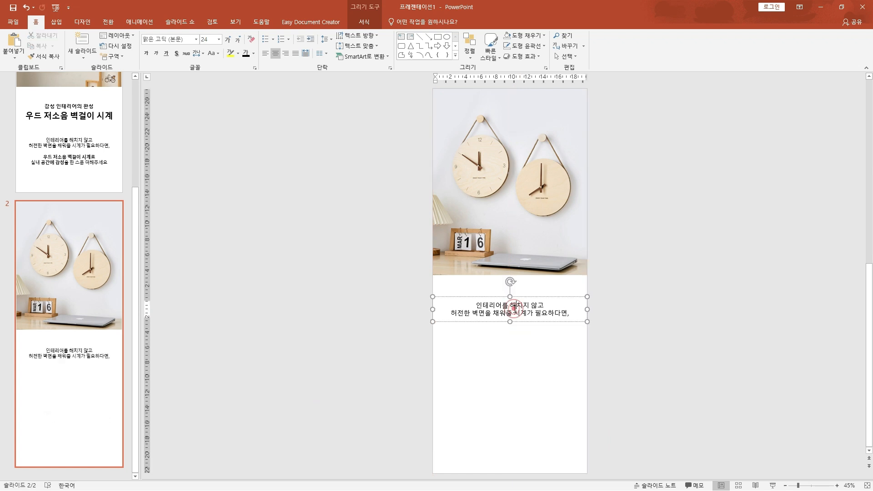
pyautogui.hotkey('ctrl', 'a')
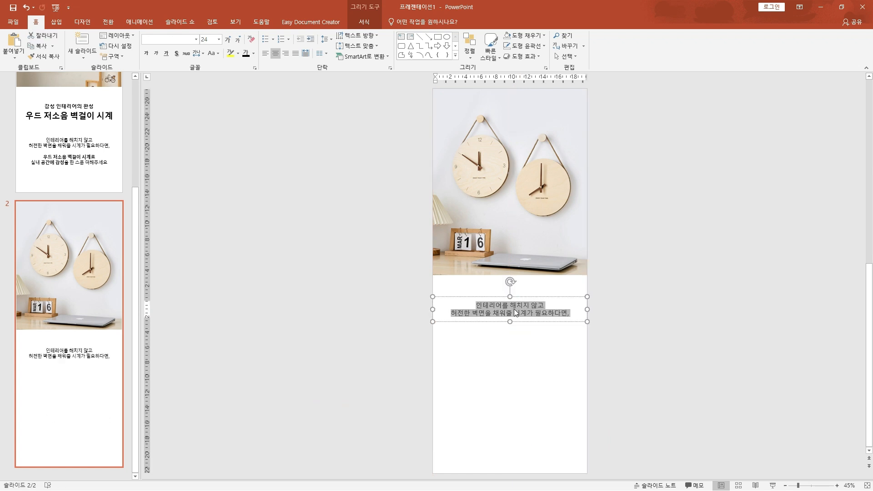
pyautogui.write('Check')
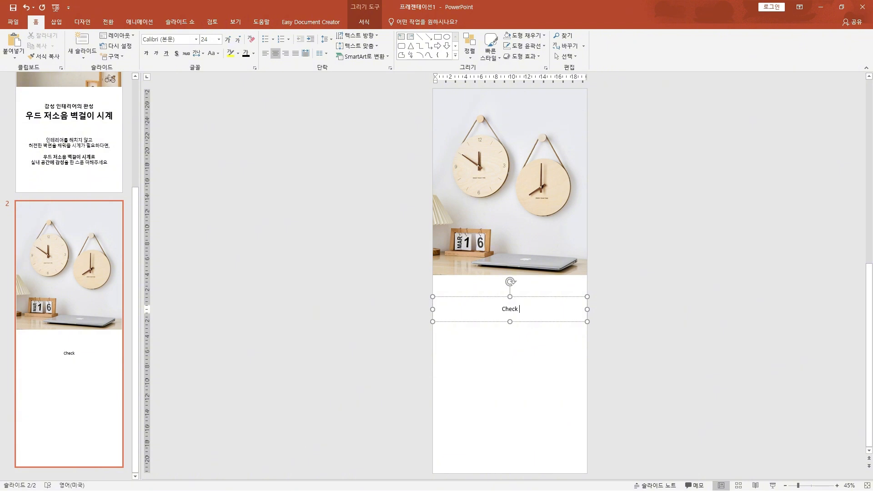
pyautogui.write('point!')
pyautogui.hotkey('ctrl', 'a')
pyautogui.hotkey('ctrl', 'shift', '.')
pyautogui.hotkey('ctrl', 'shift', '.')
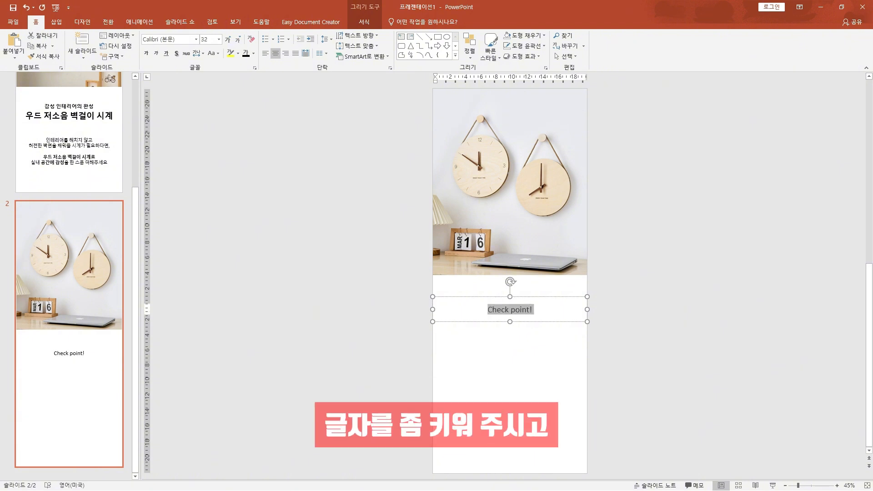
pyautogui.click(405, 352)
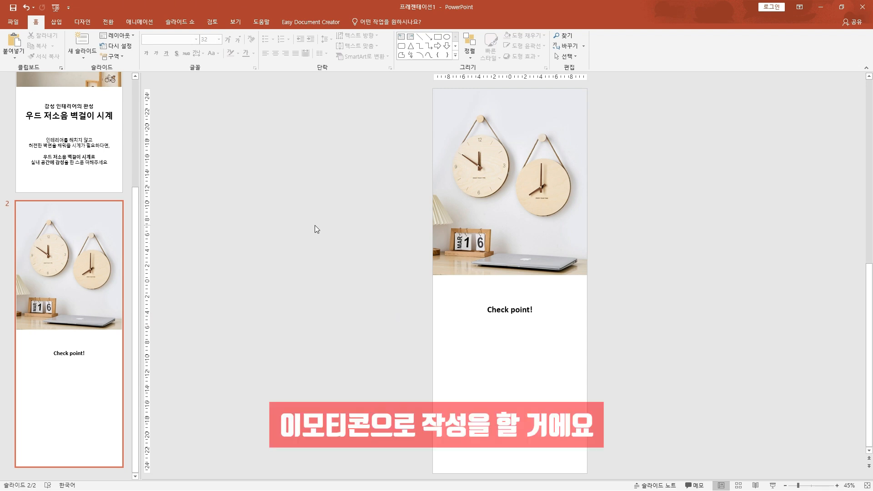
# Duplicate the "Check point!" text box below the original, narrow it to about half the slide width and place it in the left half
pyautogui.click(503, 314)
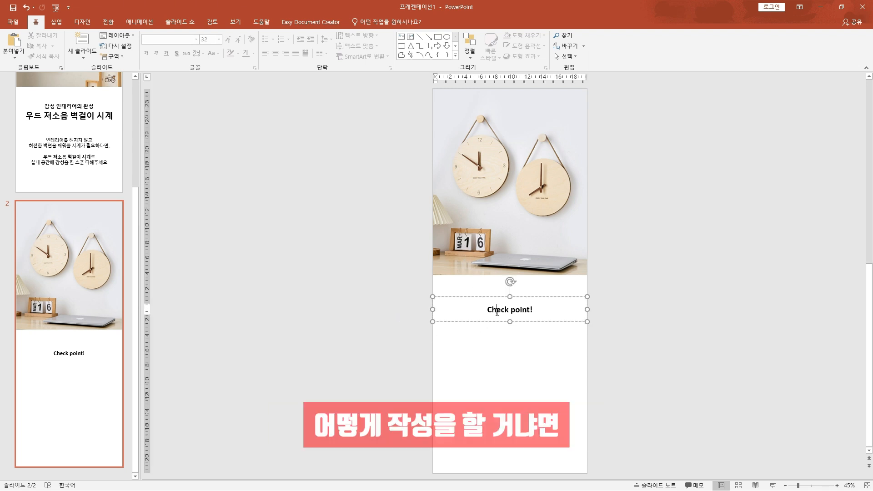
pyautogui.moveTo(503, 316); pyautogui.dragTo(498, 374)
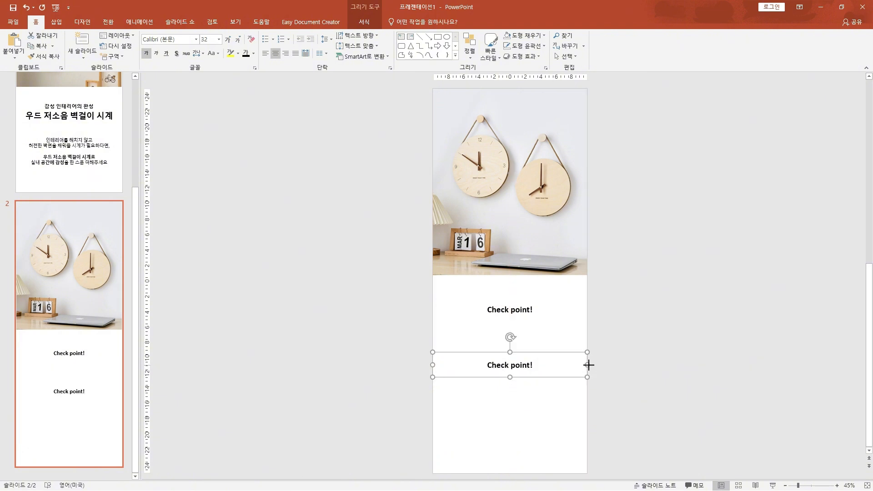
pyautogui.moveTo(588, 364); pyautogui.dragTo(506, 368)
pyautogui.moveTo(478, 377); pyautogui.dragTo(486, 368)
# Change the duplicated text box to read "심플한 디자인" and reduce its font size to 20
pyautogui.tripleClick(485, 361)
pyautogui.write('심플한 디자인')
pyautogui.hotkey('ctrl', 'a')
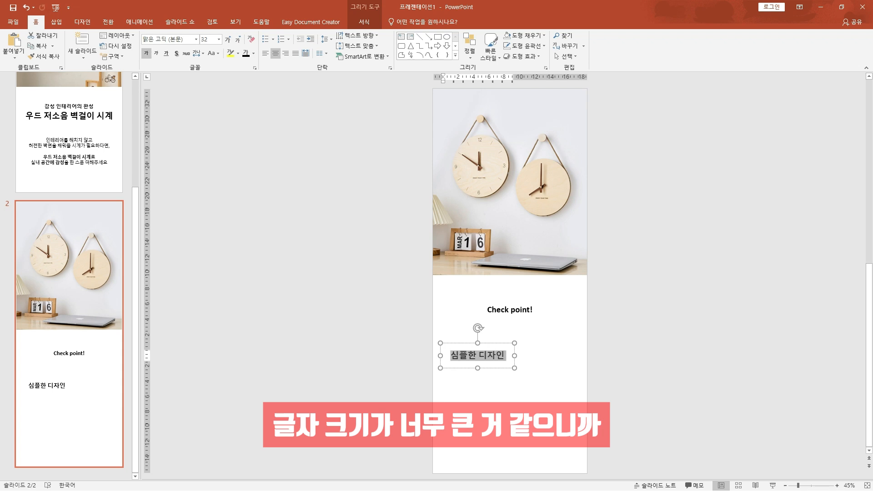
pyautogui.hotkey('ctrl', 'shift', ',')
pyautogui.hotkey('ctrl', 'shift', ',')
pyautogui.hotkey('ctrl', 'shift', ',')
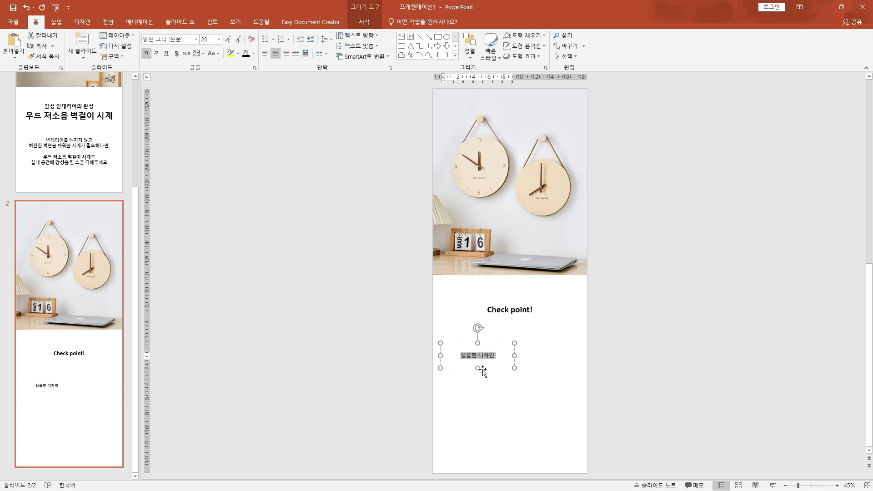
# Duplicate the "심플한 디자인" label into the right half of the same row and change its text to "간편한 설치"
pyautogui.moveTo(505, 366); pyautogui.dragTo(574, 369)
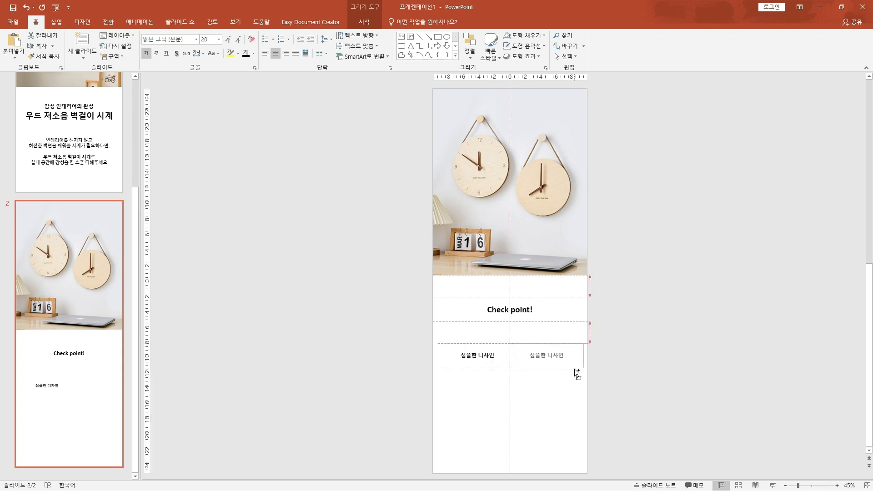
pyautogui.tripleClick(551, 355)
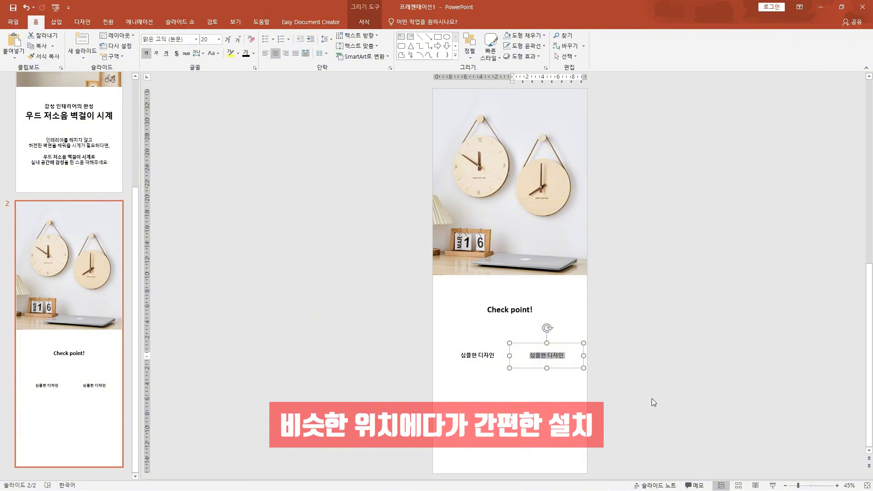
pyautogui.write('간편한')
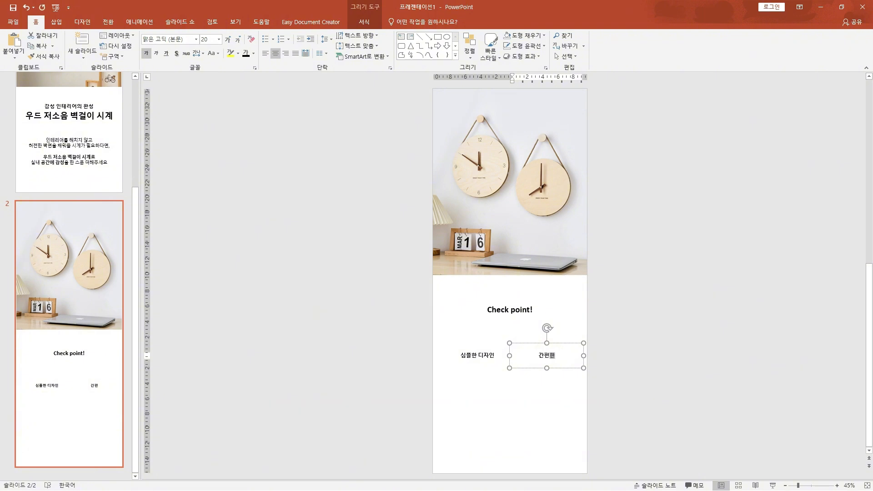
pyautogui.write(' 설치')
# Duplicate both point labels together as a second row near the bottom of the slide
pyautogui.keyDown('shift'); pyautogui.click(495, 368); pyautogui.keyUp('shift')
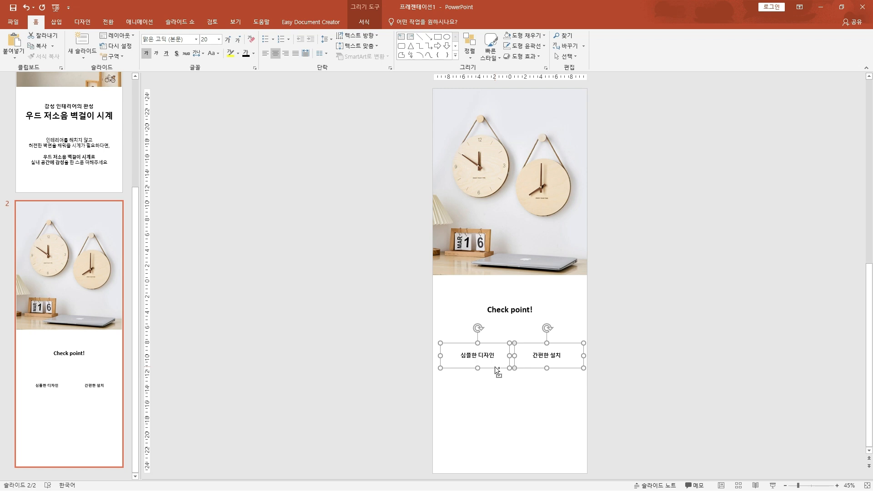
pyautogui.moveTo(494, 366); pyautogui.dragTo(495, 433)
pyautogui.click(686, 367)
# Change the second-row labels to "저소음" on the left and "북유럽 자작나무" on the right
pyautogui.doubleClick(475, 421)
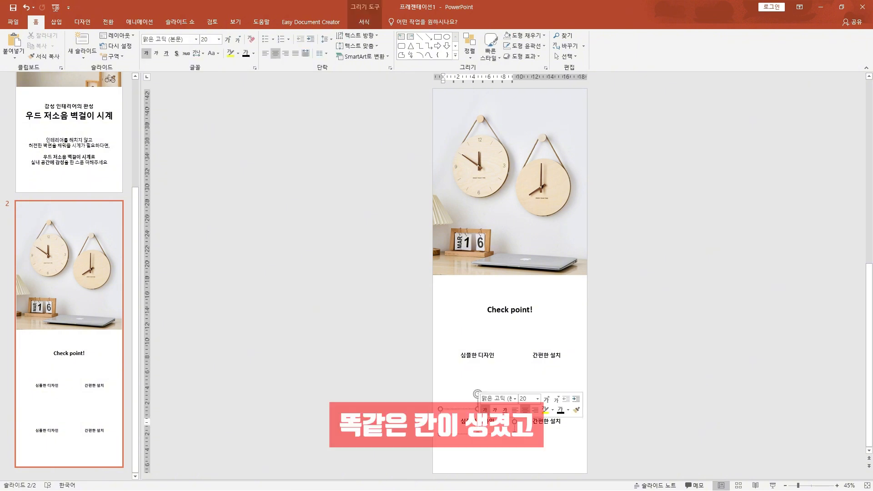
pyautogui.tripleClick(476, 422)
pyautogui.write('ㅈ')
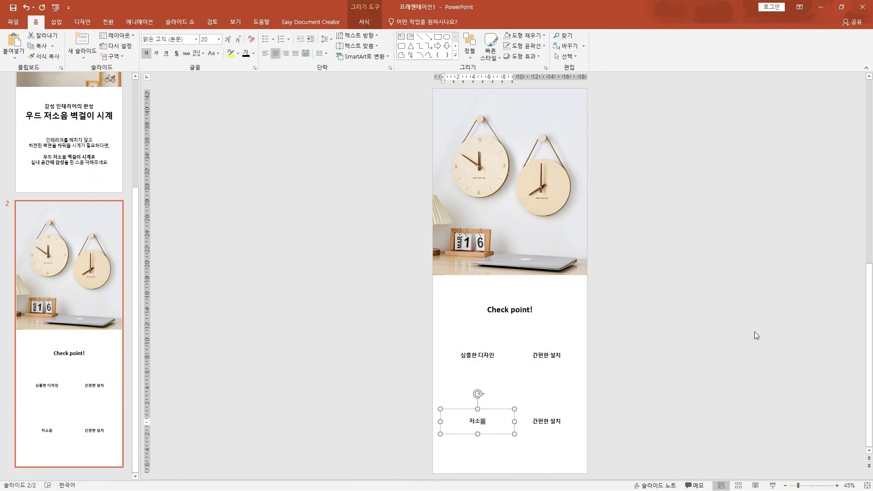
pyautogui.click(559, 421)
pyautogui.tripleClick(561, 422)
pyautogui.write('ㅂ')
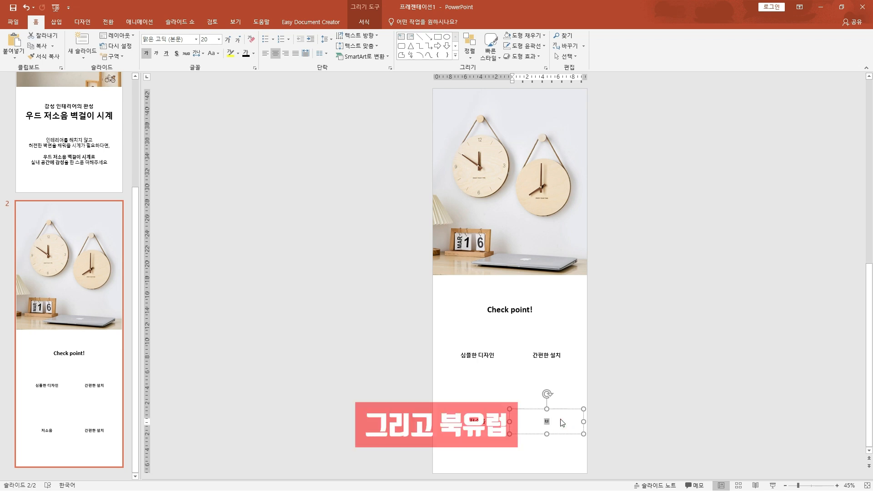
pyautogui.write('ㅜㄱㅇㅠㄹㅓㅂ')
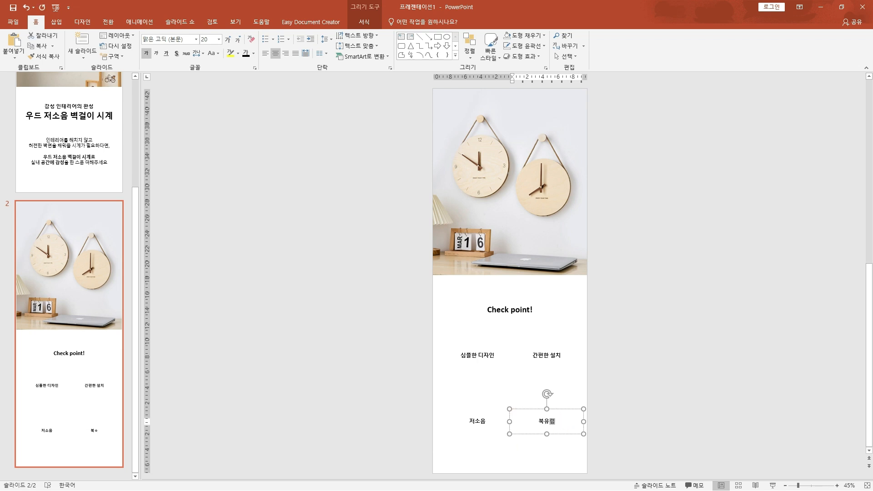
pyautogui.write(' ㅈㅏㅈㅏㄱㄴㅏㅁㅜ')
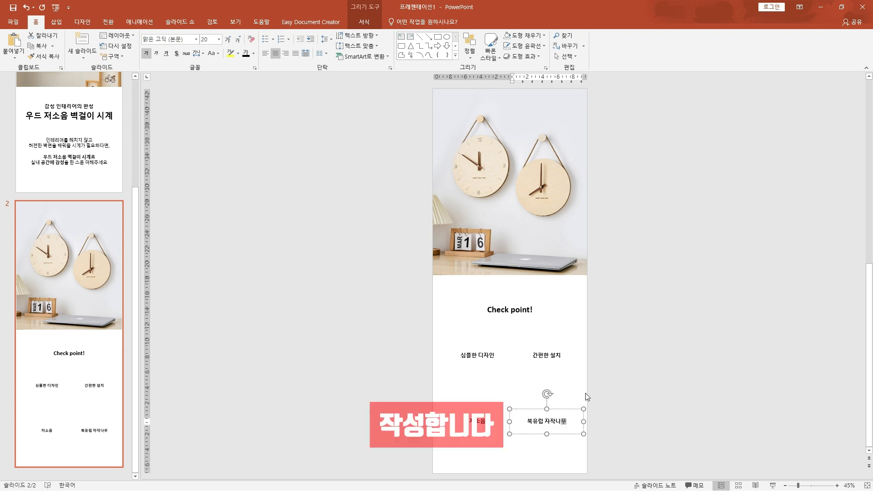
pyautogui.click(619, 378)
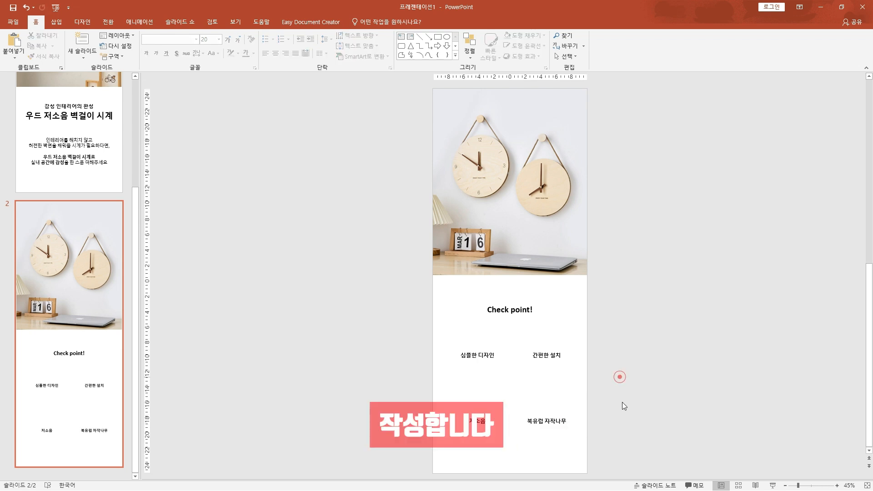
# Shift the labels "심플한 디자인" and "간편한 설치" together slightly down the slide
pyautogui.moveTo(403, 339); pyautogui.dragTo(640, 359)
pyautogui.moveTo(399, 325); pyautogui.dragTo(642, 383)
pyautogui.press('Down')
pyautogui.press('Down')
pyautogui.press('Down')
pyautogui.press('Down')
pyautogui.press('Down')
pyautogui.press('Down')
pyautogui.click(393, 341)
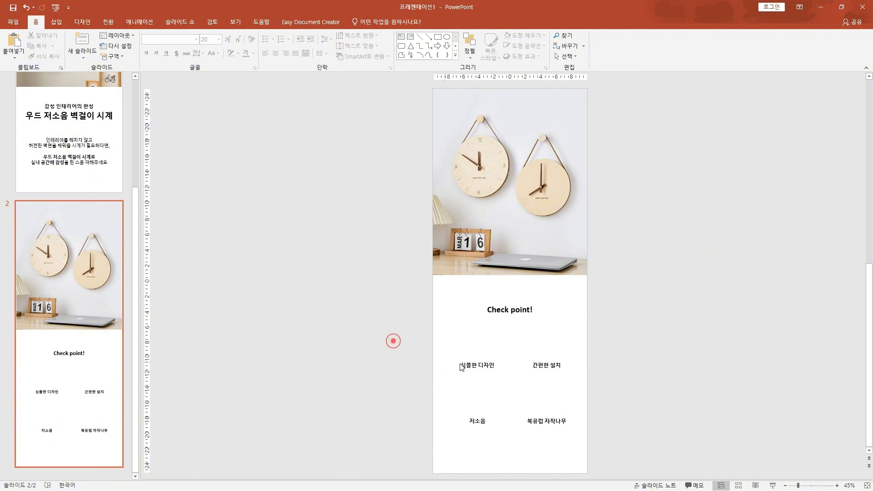
pyautogui.click(458, 339)
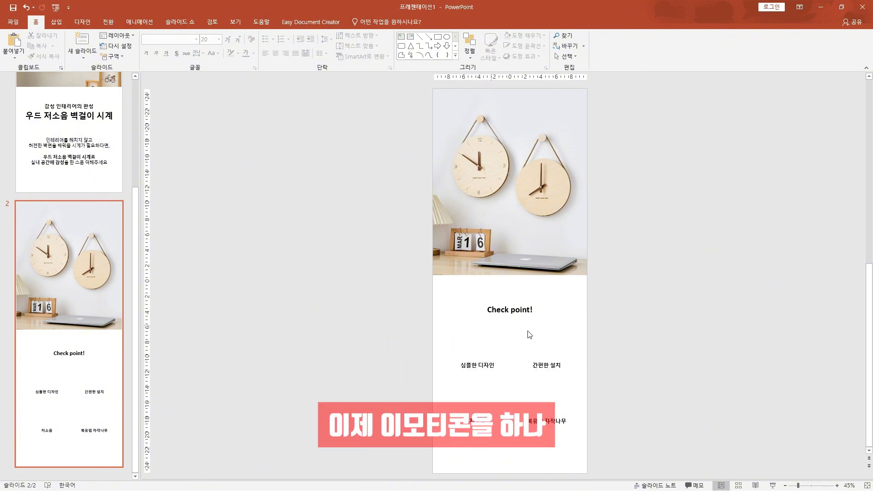
pyautogui.moveTo(540, 337); pyautogui.dragTo(564, 320)
pyautogui.moveTo(463, 392); pyautogui.dragTo(504, 404)
pyautogui.click(536, 390)
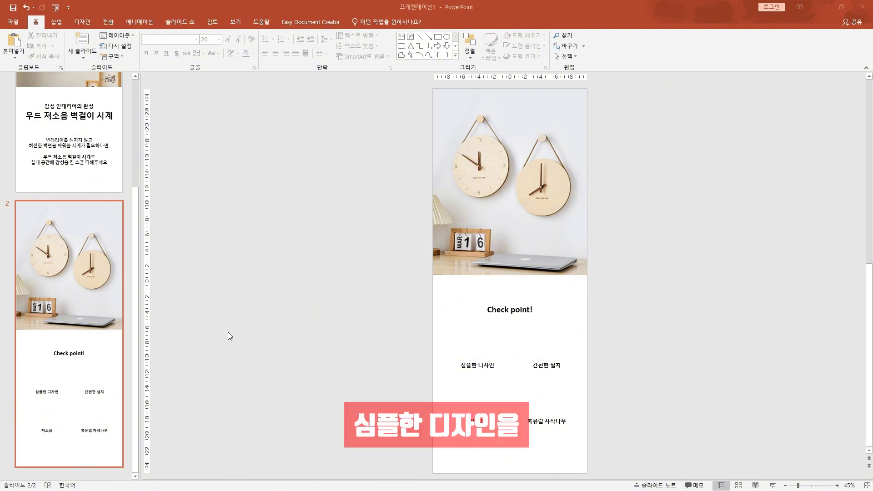
# Paste the copied clock icon into slide 2 and place it above the "심플한 디자인" label
pyautogui.click(381, 336)
pyautogui.hotkey('ctrl', 'v')
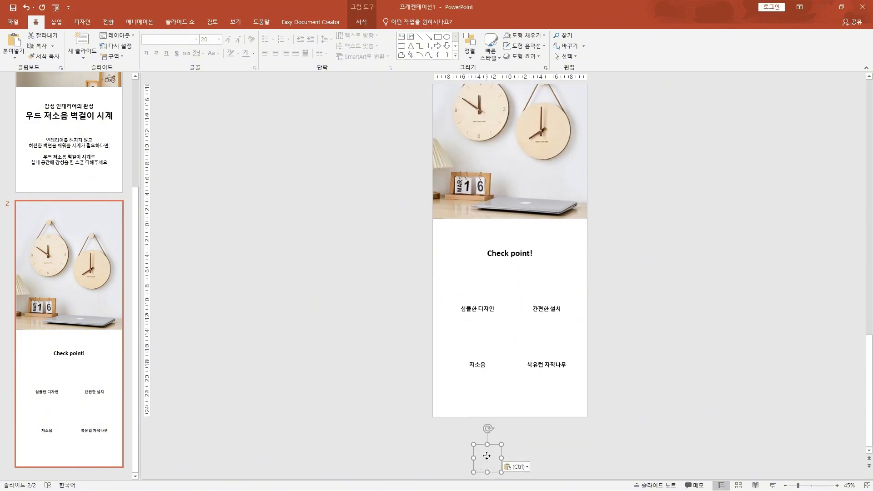
pyautogui.moveTo(487, 455); pyautogui.dragTo(477, 288)
pyautogui.click(355, 317)
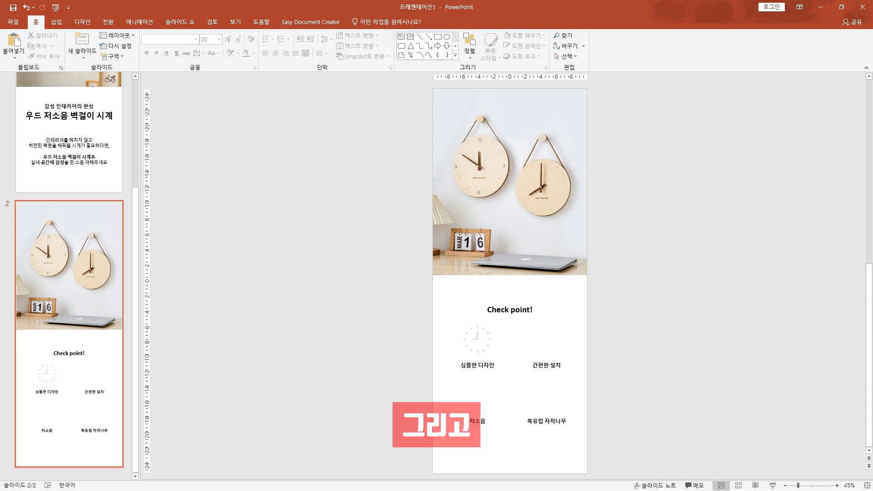
# Paste the copied house icon and place it above the "간편한 설치" label
pyautogui.click(561, 342)
pyautogui.hotkey('ctrl', 'v')
pyautogui.moveTo(547, 463); pyautogui.dragTo(547, 287)
pyautogui.scroll(2, 547, 291)
# Paste the copied hand icon and place it above the "저소음" label
pyautogui.scroll(-4, 457, 409)
pyautogui.hotkey('ctrl', 'v')
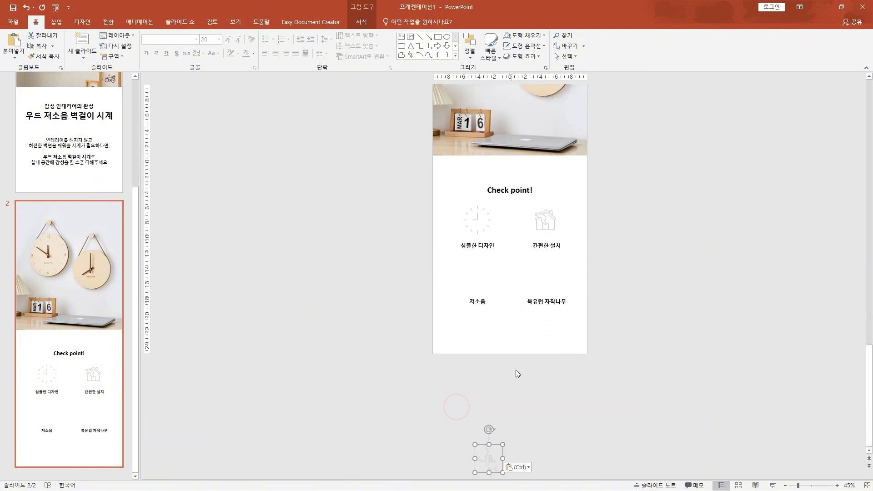
pyautogui.moveTo(488, 475); pyautogui.dragTo(478, 280)
pyautogui.scroll(4, 478, 279)
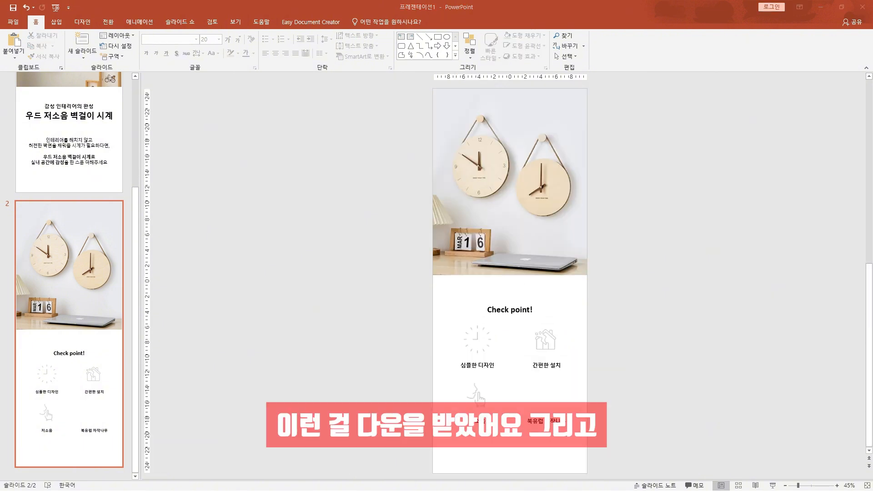
# Paste the copied icon of a hand holding a plant and place it above the "북유럽 자작나무" label
pyautogui.click(568, 402)
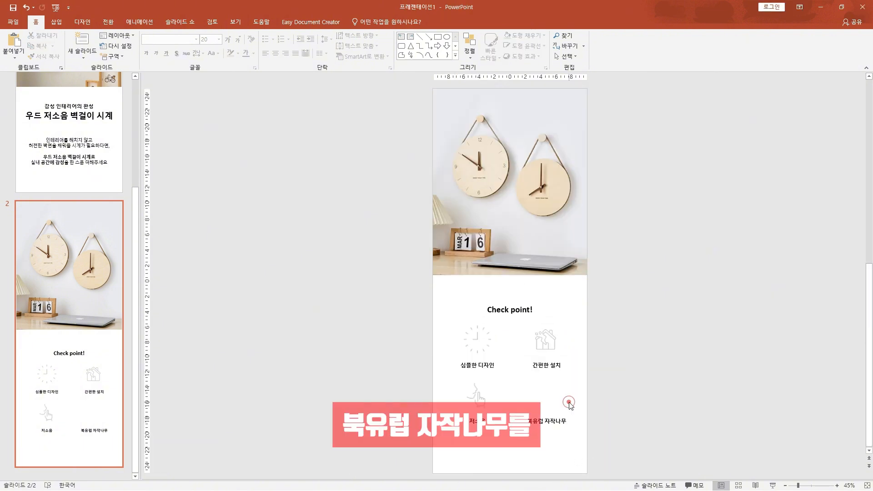
pyautogui.hotkey('ctrl', 'v')
pyautogui.moveTo(556, 463); pyautogui.dragTo(548, 280)
pyautogui.scroll(3, 548, 290)
pyautogui.scroll(2, 595, 291)
pyautogui.click(641, 290)
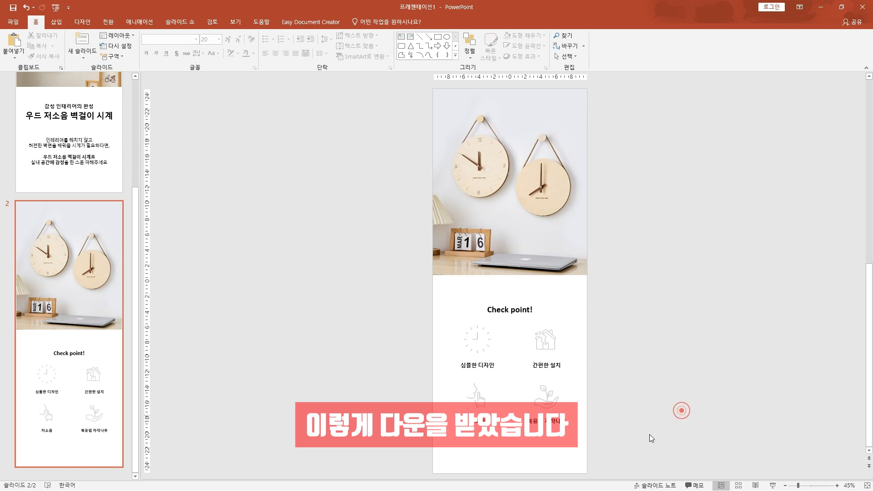
pyautogui.click(302, 354)
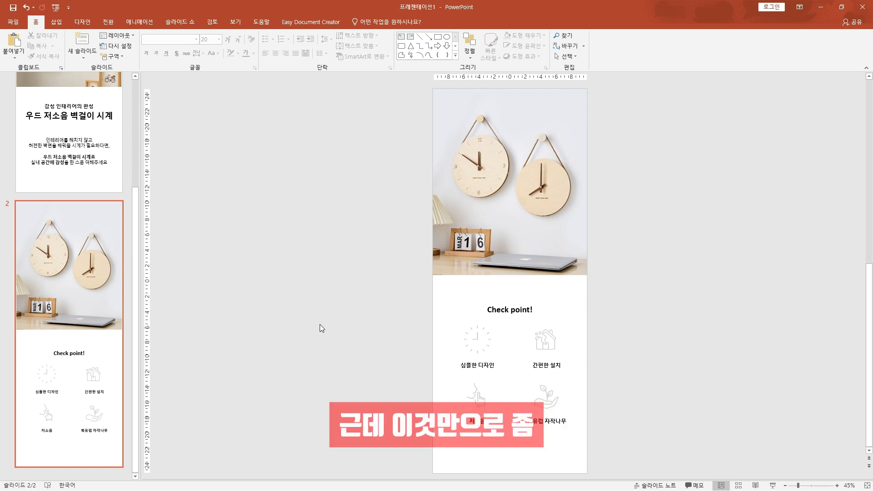
# Draw a circle around the clock icon above "심플한 디자인" and remove its fill
pyautogui.click(448, 39)
pyautogui.moveTo(458, 321)
pyautogui.mouseDown()
pyautogui.moveTo(497, 361)
pyautogui.moveTo(500, 331)
pyautogui.moveTo(502, 349)
pyautogui.moveTo(476, 360)
pyautogui.moveTo(511, 372)
pyautogui.moveTo(478, 338)
pyautogui.moveTo(496, 358)
pyautogui.moveTo(480, 345)
pyautogui.mouseUp()
pyautogui.click(542, 36)
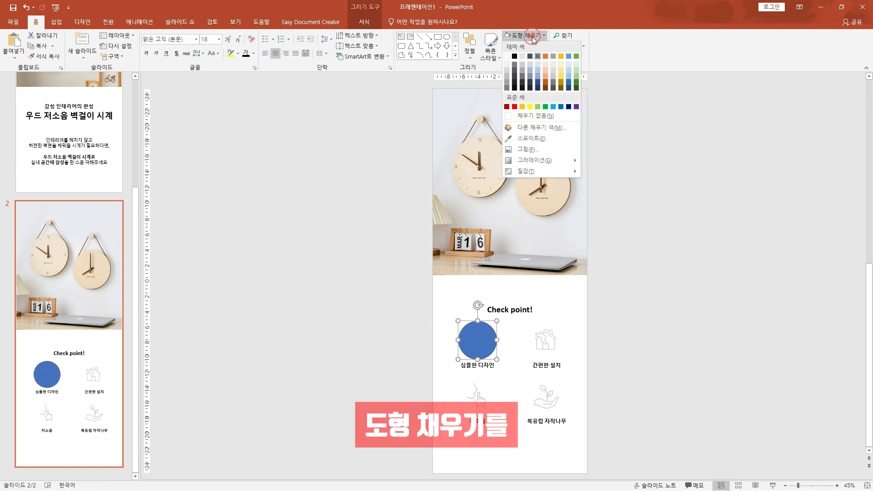
pyautogui.click(535, 116)
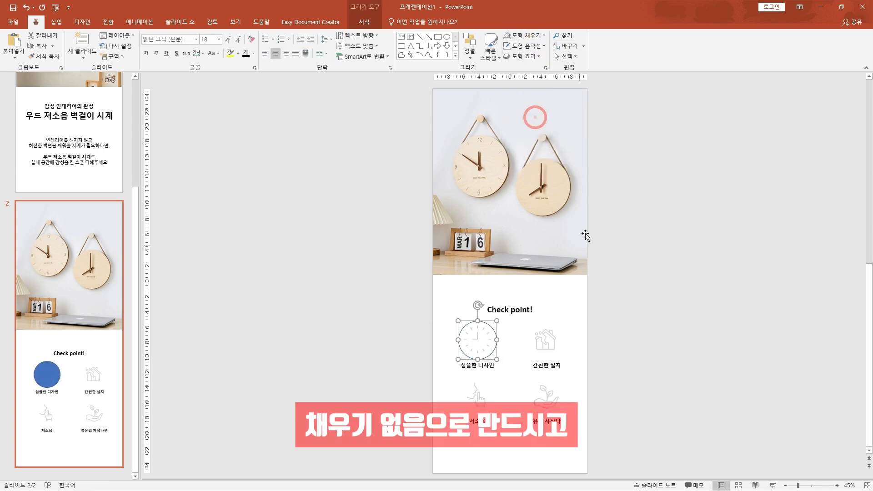
# Give the circle around the clock icon a light gray outline and nudge it slightly to centre it on the icon
pyautogui.click(532, 46)
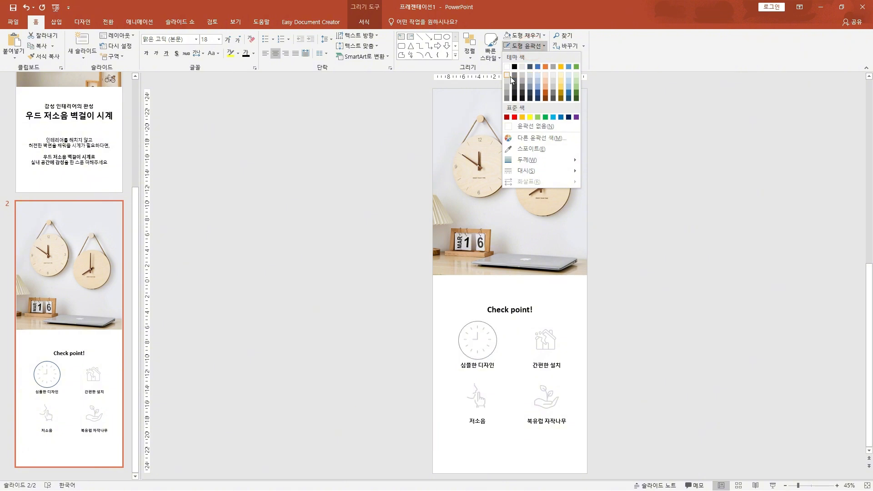
pyautogui.click(508, 88)
pyautogui.click(643, 319)
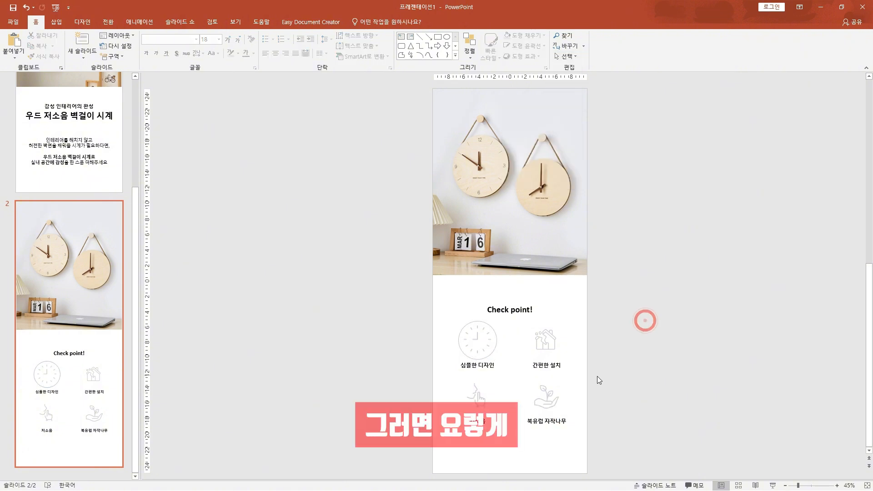
pyautogui.click(482, 359)
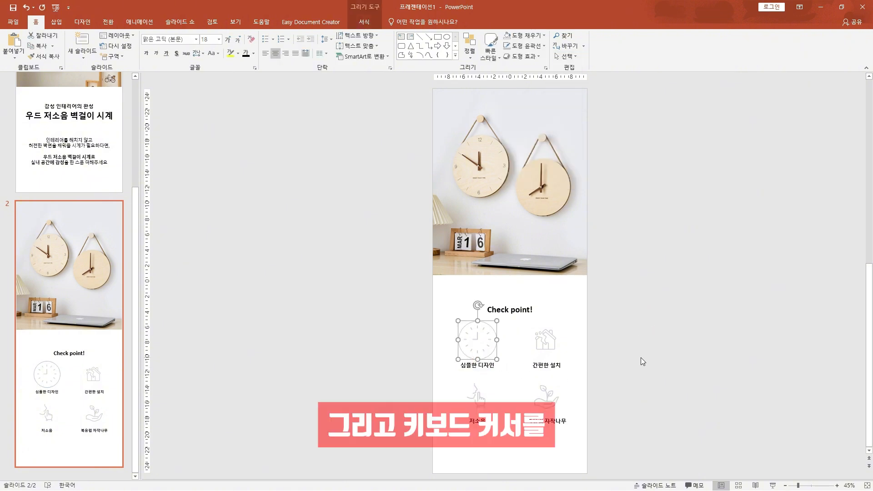
pyautogui.press('Left')
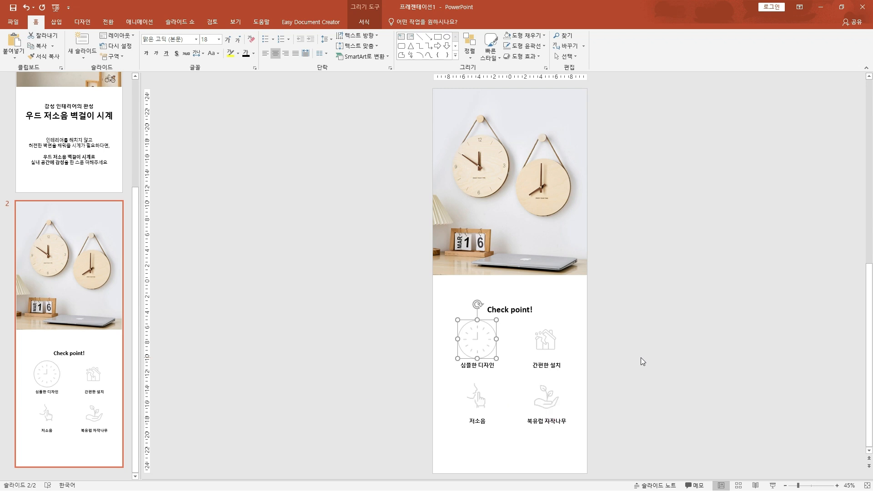
pyautogui.click(662, 326)
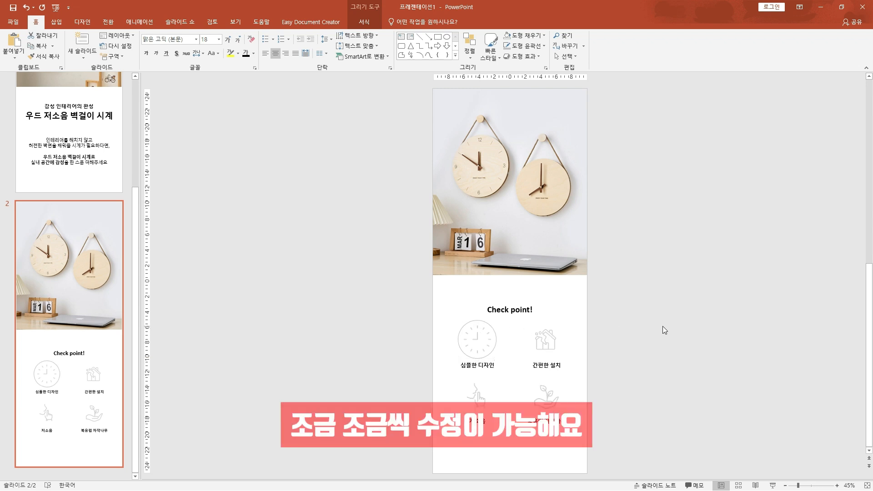
# Duplicate the circle around the house icon, and copy both circles straight down around the hand and plant icons
pyautogui.click(490, 329)
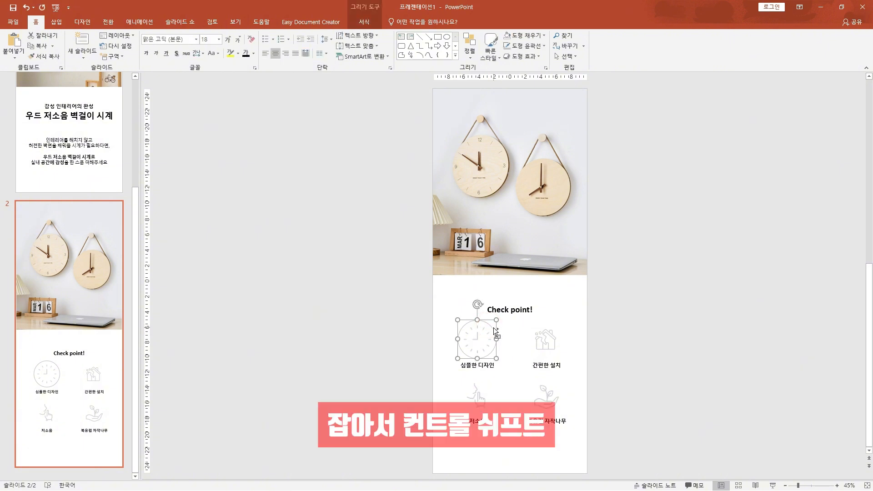
pyautogui.moveTo(498, 331); pyautogui.dragTo(564, 338)
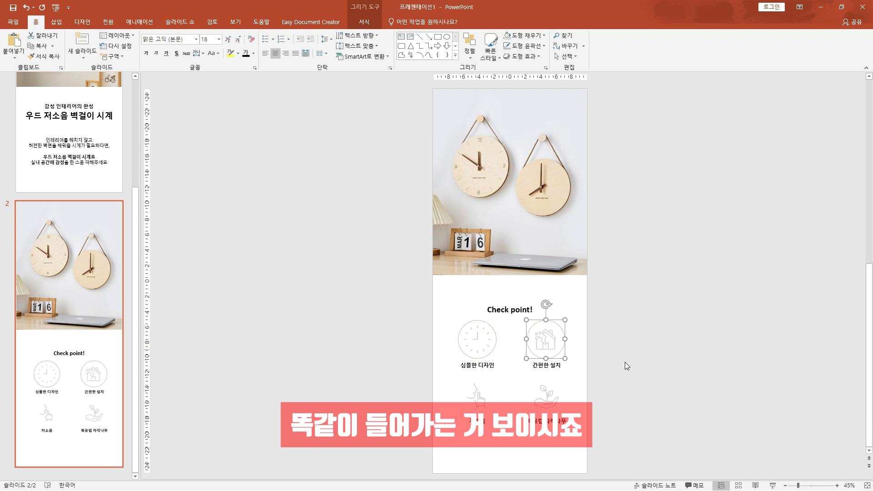
pyautogui.keyDown('ctrl'); pyautogui.click(491, 326); pyautogui.keyUp('ctrl')
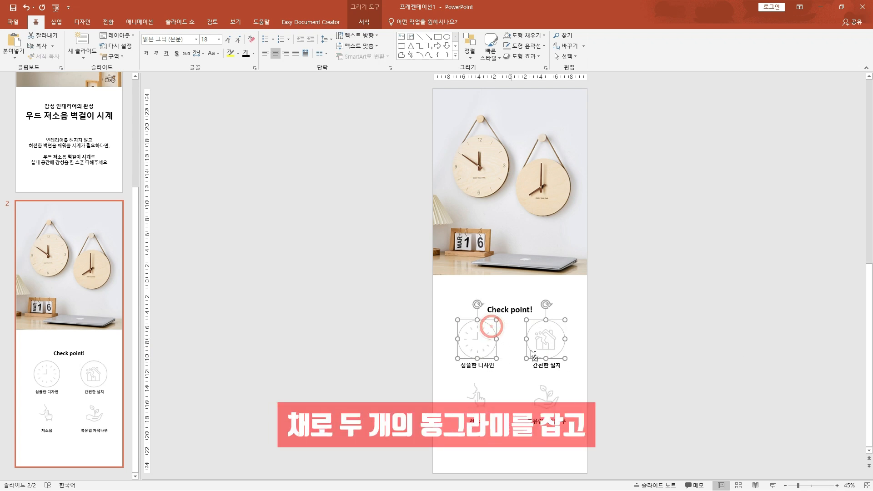
pyautogui.moveTo(532, 354); pyautogui.dragTo(533, 420)
pyautogui.click(649, 398)
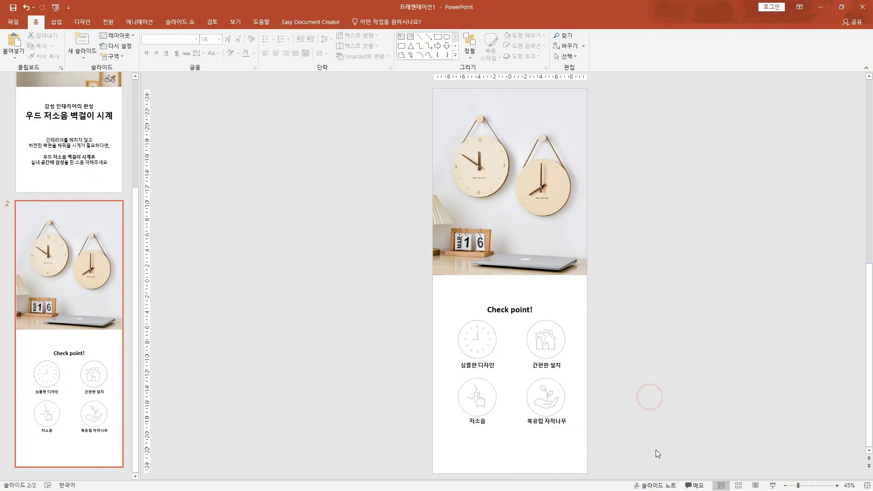
# Check section 6 "포인트 상세" in the Notepad outline, and add a third slide in PowerPoint with its placeholders deleted
pyautogui.moveTo(657, 450); pyautogui.dragTo(313, 279)
pyautogui.click(299, 320)
pyautogui.hotkey('alt', 'Tab')
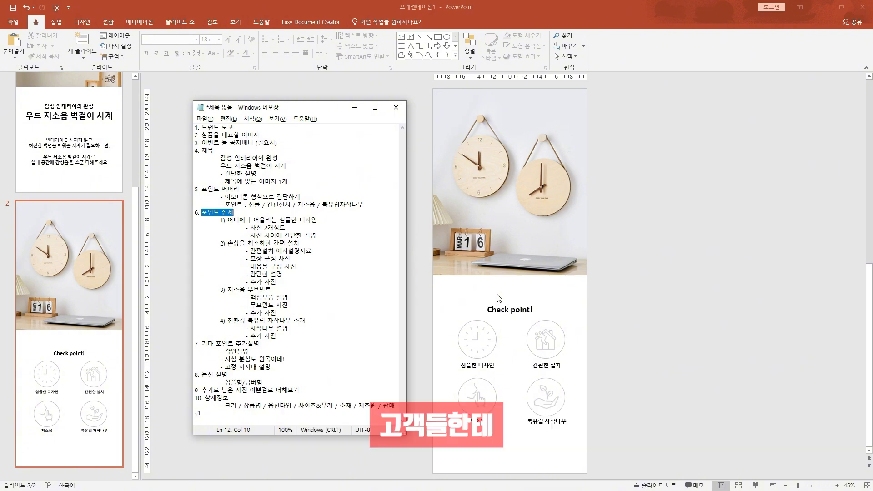
pyautogui.click(642, 343)
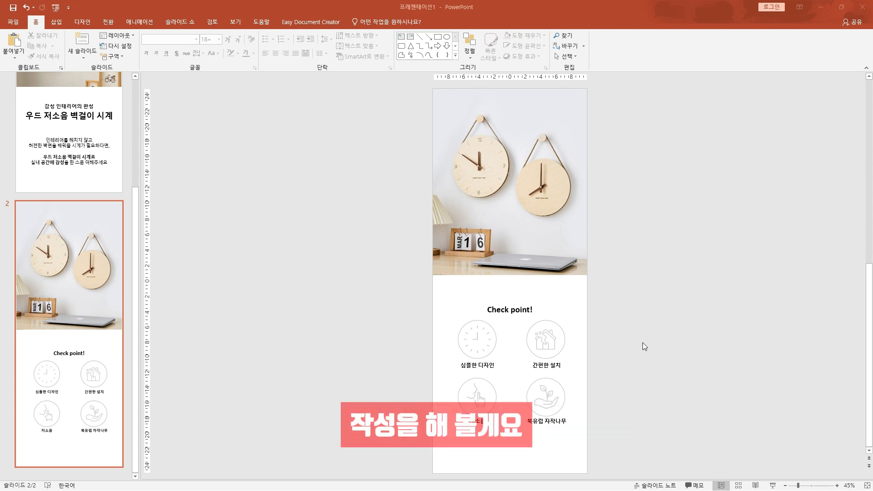
pyautogui.click(82, 40)
pyautogui.moveTo(395, 94); pyautogui.dragTo(648, 461)
pyautogui.press('Delete')
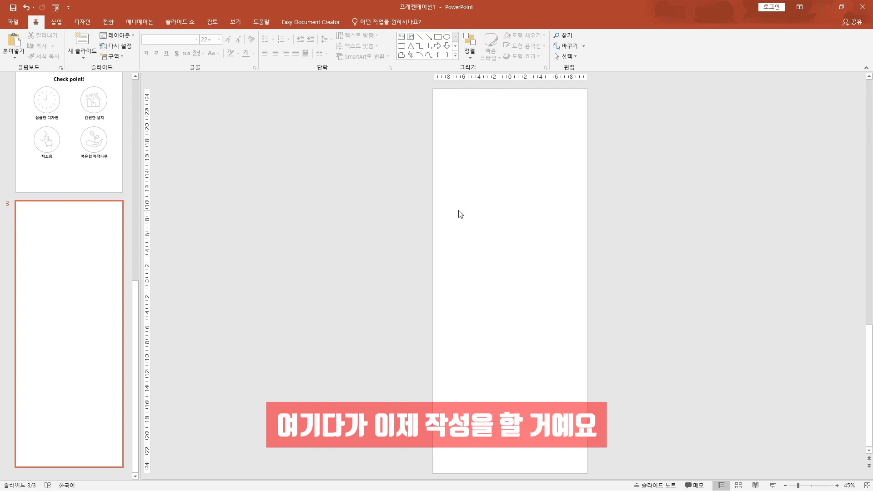
# Copy the "Check point!" text box from slide 2 to the top of slide 3 and change its text to "POINT 1"
pyautogui.click(101, 135)
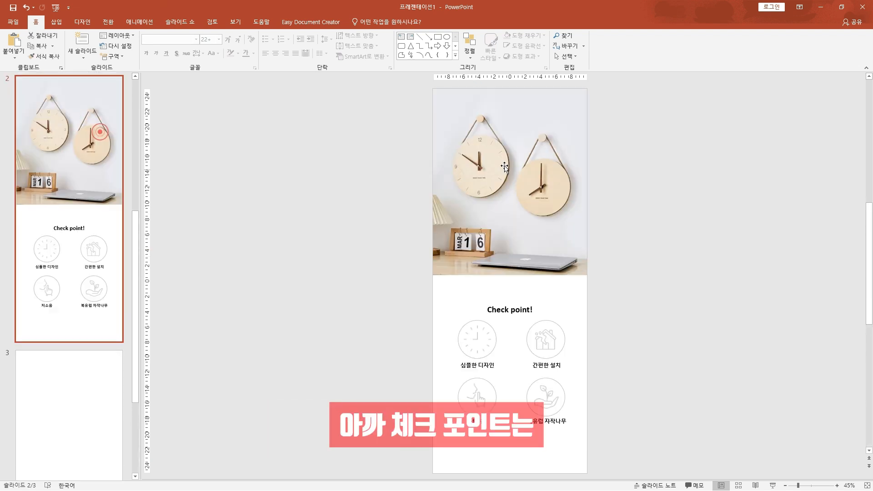
pyautogui.click(513, 311)
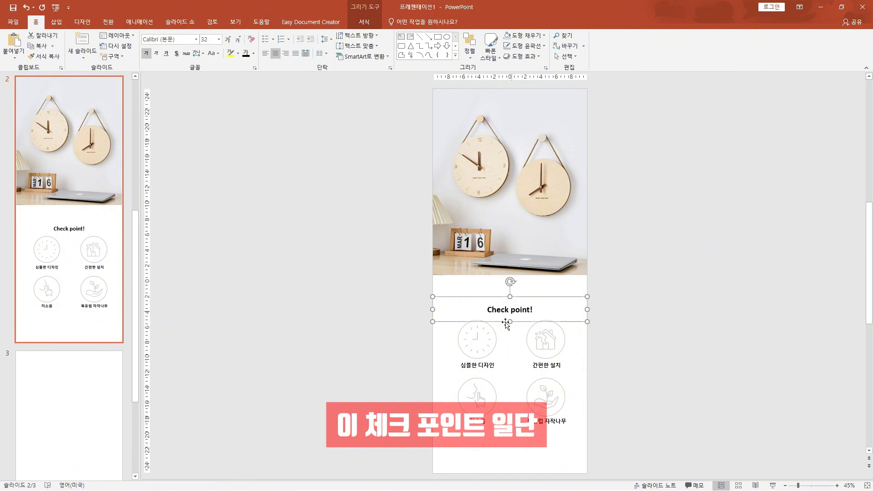
pyautogui.click(88, 373)
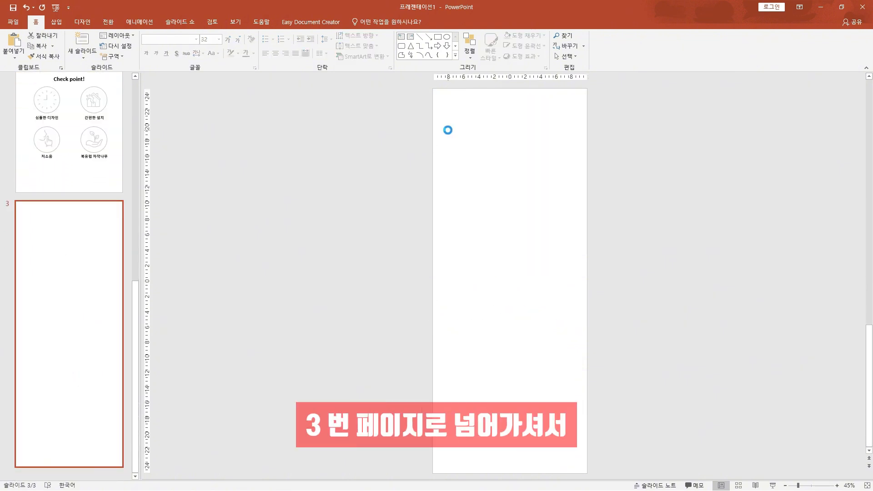
pyautogui.hotkey('ctrl', 'v')
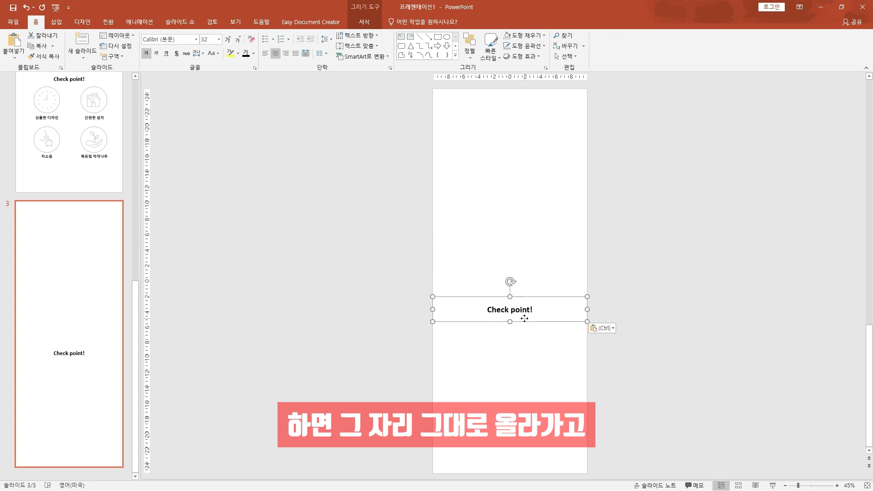
pyautogui.moveTo(524, 318); pyautogui.dragTo(522, 111)
pyautogui.write('POINT 1')
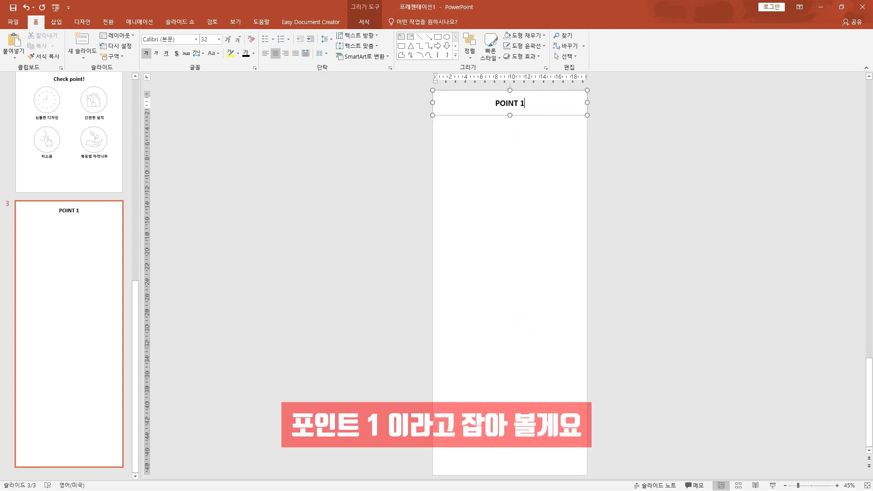
pyautogui.click(416, 152)
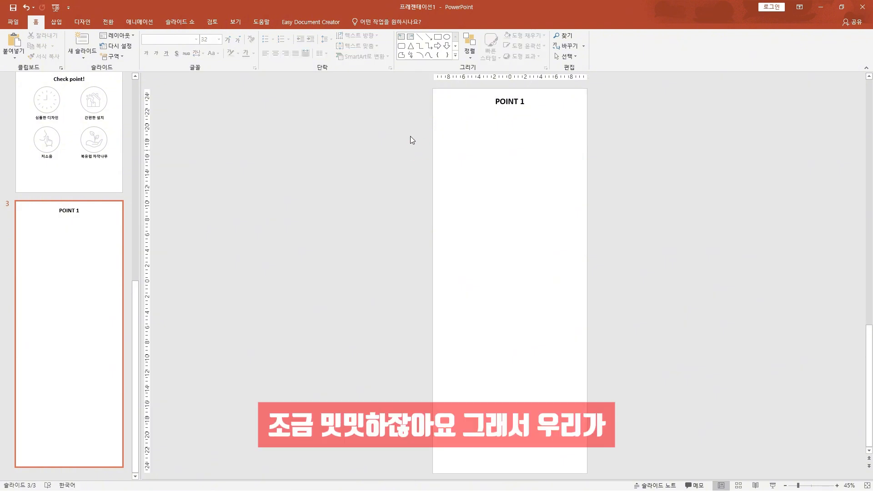
# Draw a rounded rectangle about 5.4 cm by 1.9 cm over the "POINT 1" title and send it to the back
pyautogui.click(401, 48)
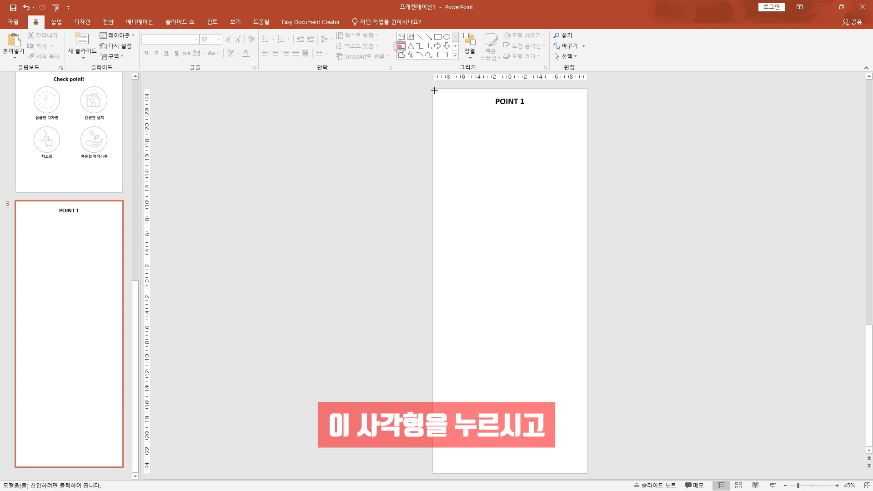
pyautogui.moveTo(487, 93); pyautogui.dragTo(530, 110)
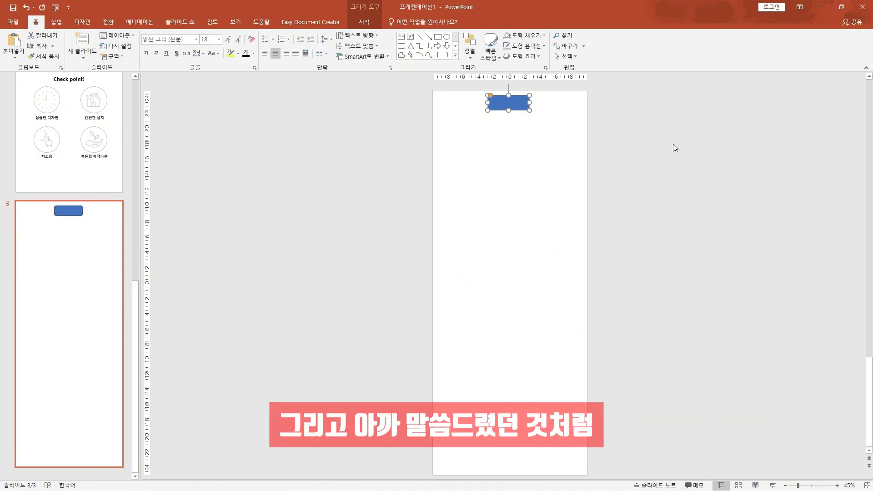
pyautogui.rightClick(524, 106)
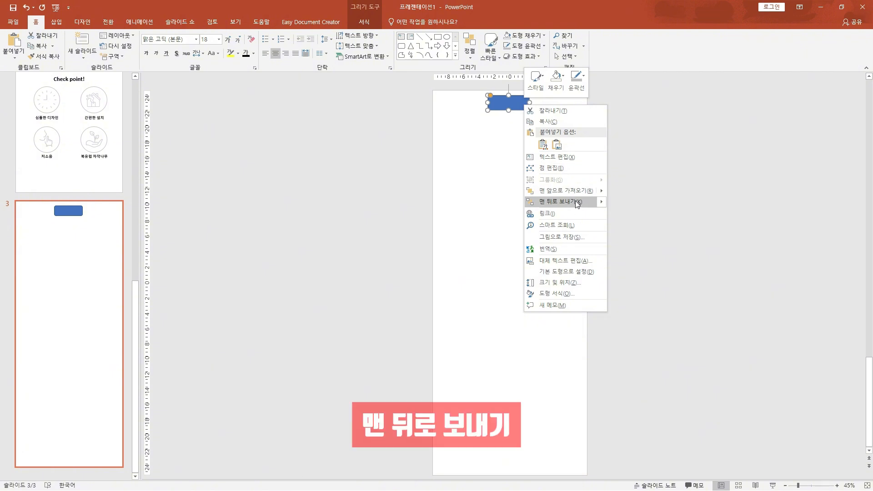
pyautogui.click(575, 201)
pyautogui.click(669, 219)
pyautogui.click(511, 103)
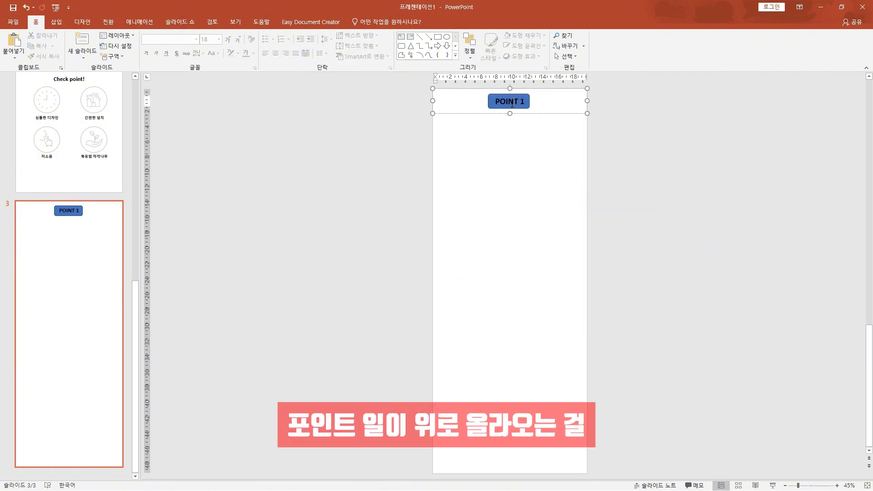
pyautogui.click(632, 138)
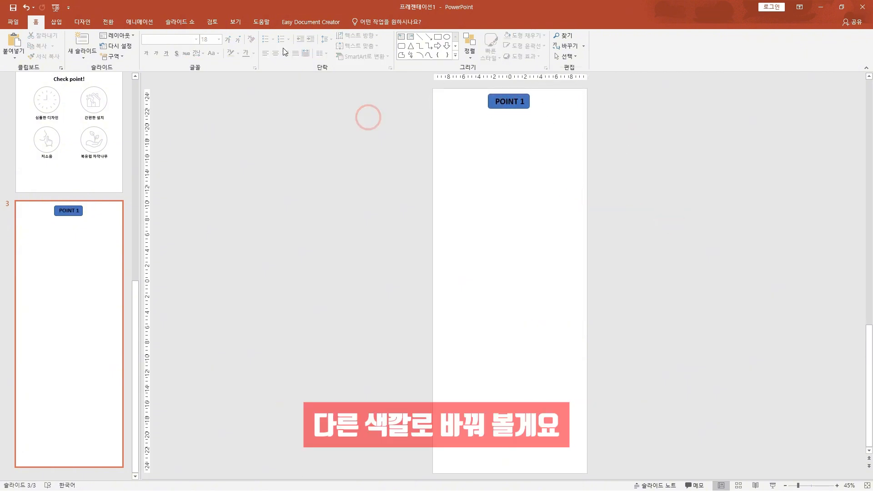
# Fill the rounded rectangle behind "POINT 1" with the gold accent 4, 80% lighter colour and give it an orange outline
pyautogui.click(529, 107)
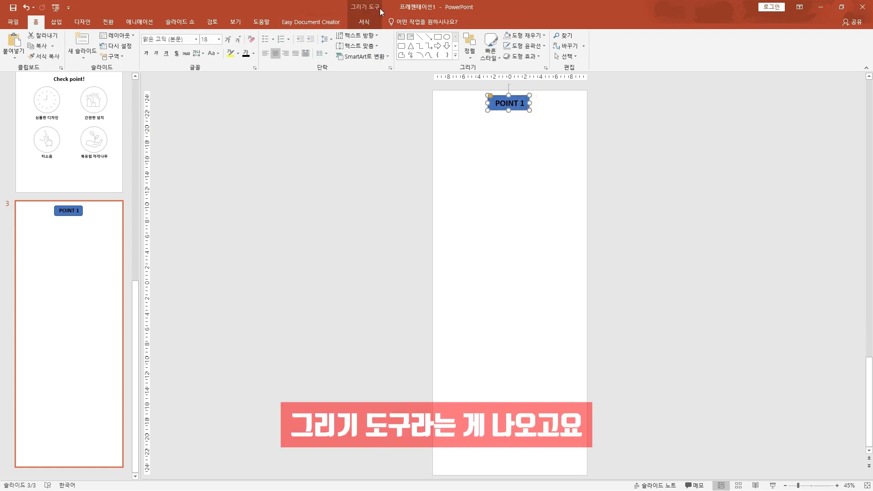
pyautogui.click(363, 22)
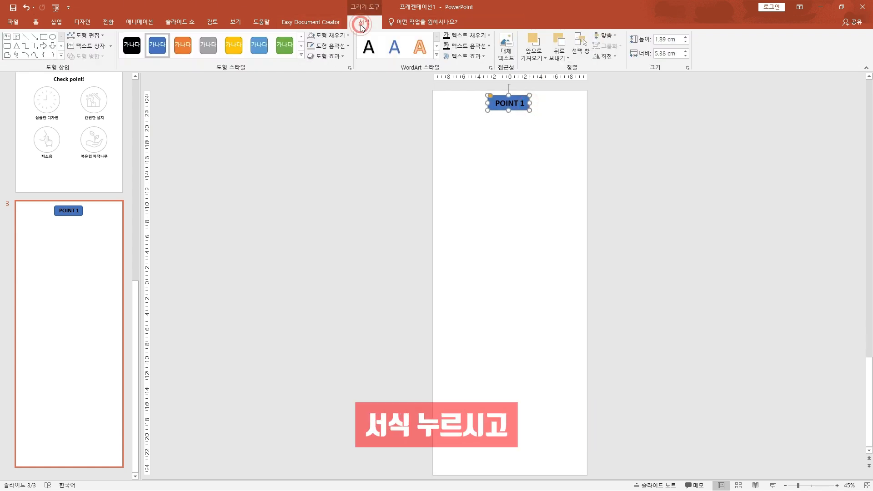
pyautogui.click(339, 37)
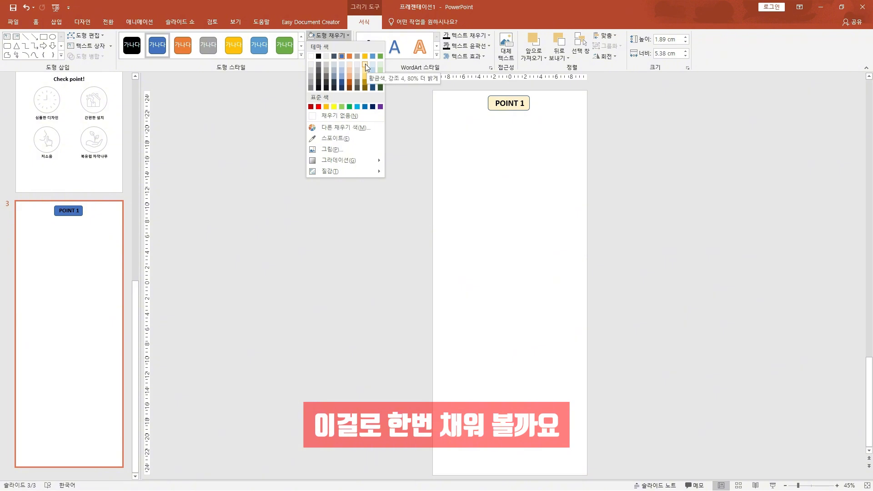
pyautogui.click(365, 63)
pyautogui.click(342, 45)
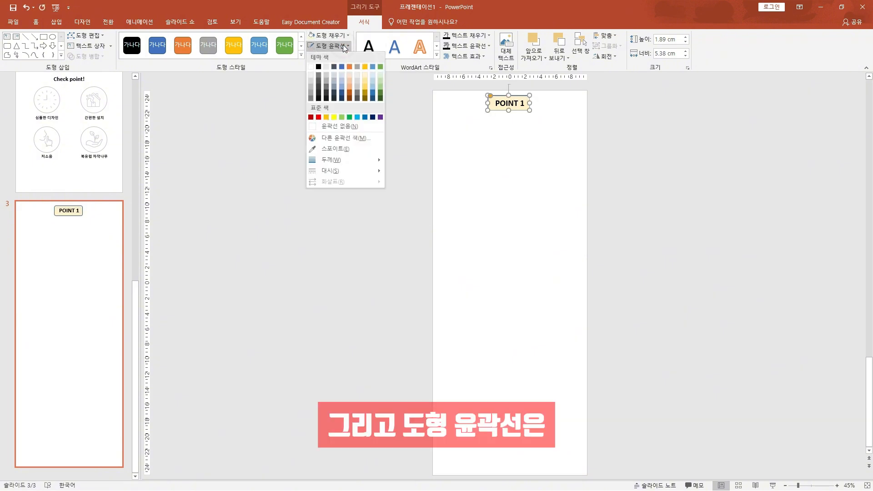
pyautogui.click(348, 66)
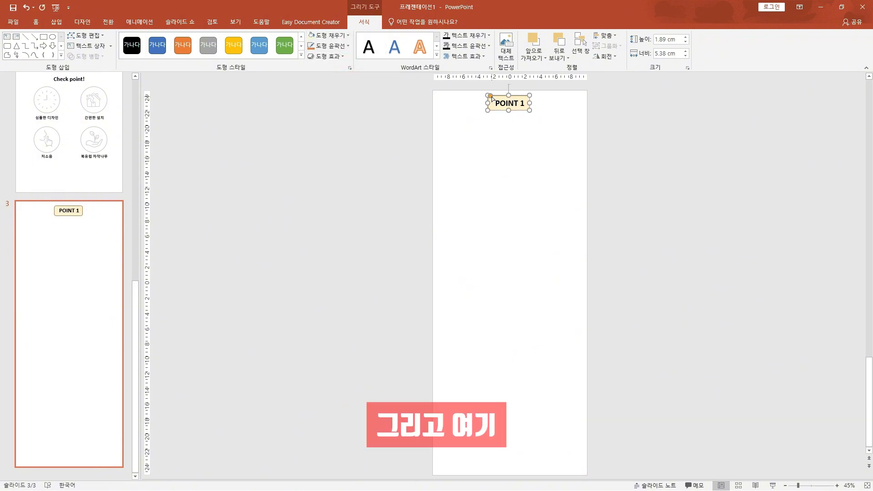
# Increase the corner rounding of the rectangle behind "POINT 1" into a pill shape
pyautogui.moveTo(490, 96)
pyautogui.mouseDown()
pyautogui.moveTo(508, 99)
pyautogui.moveTo(491, 100)
pyautogui.mouseUp()
pyautogui.click(334, 192)
pyautogui.click(388, 143)
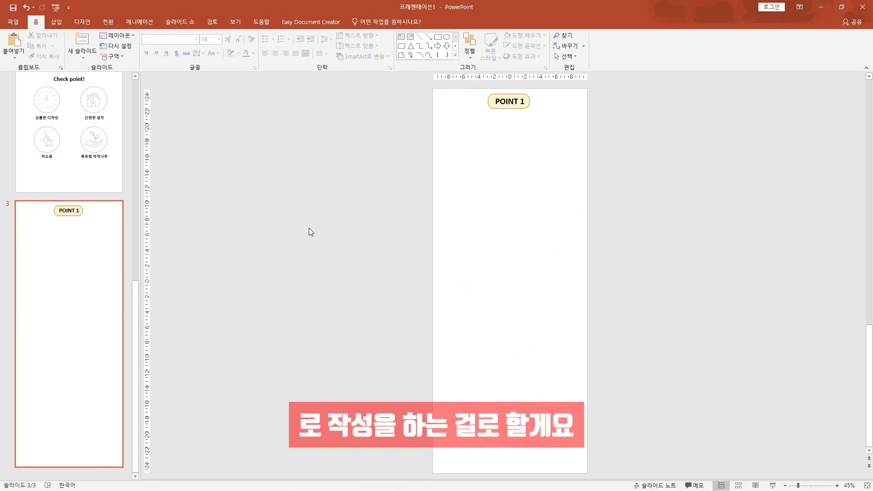
# Switch to the Notepad outline and review the first point's heading and its notes on photos and a short description
pyautogui.hotkey('alt', 'Tab')
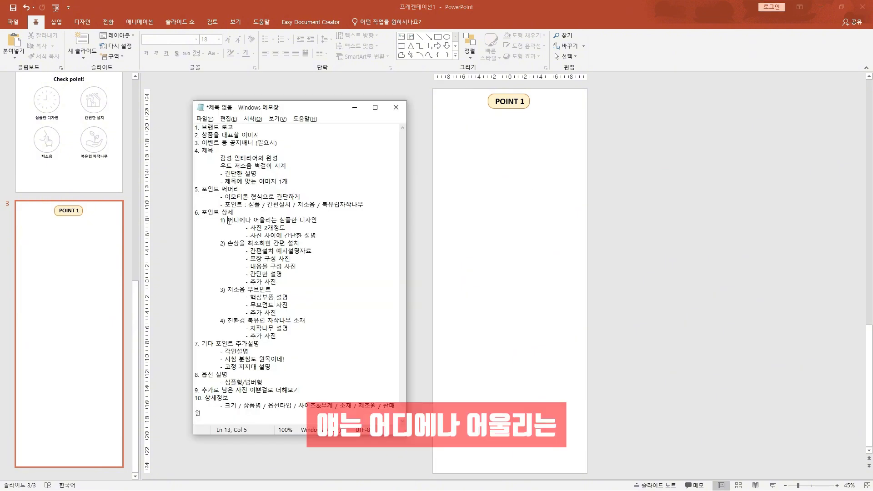
pyautogui.moveTo(227, 220); pyautogui.dragTo(313, 220)
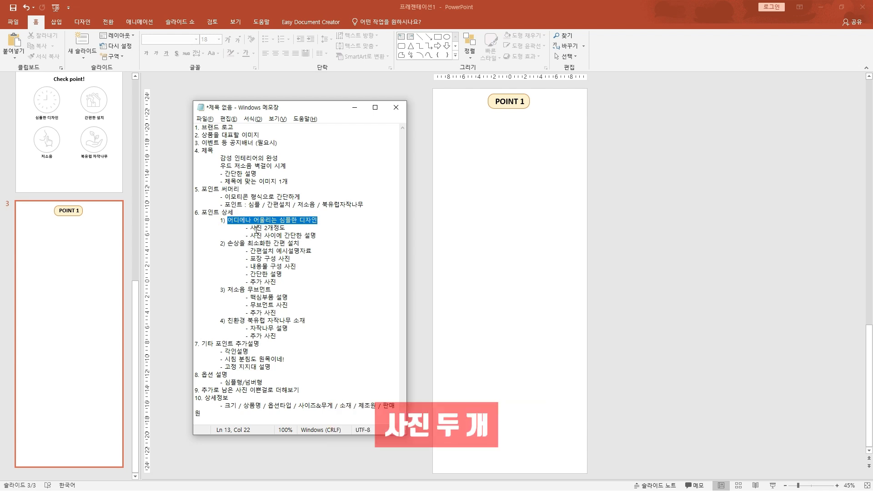
pyautogui.moveTo(262, 235); pyautogui.dragTo(317, 236)
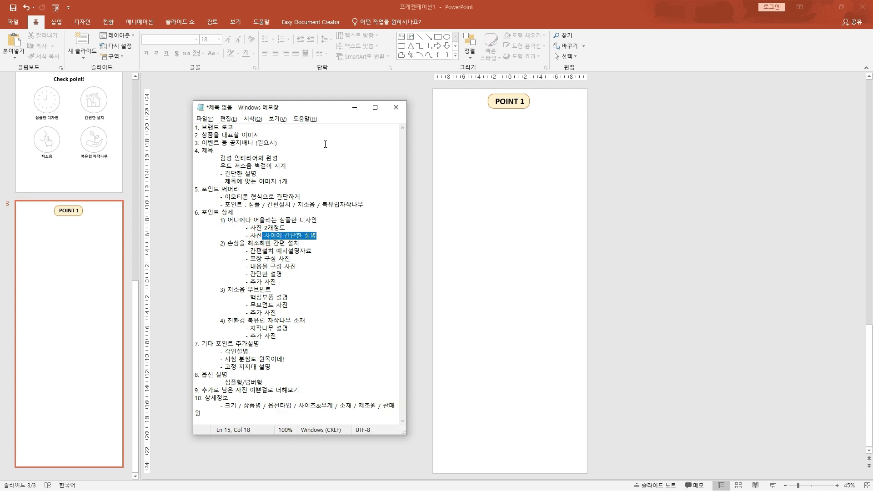
pyautogui.click(420, 157)
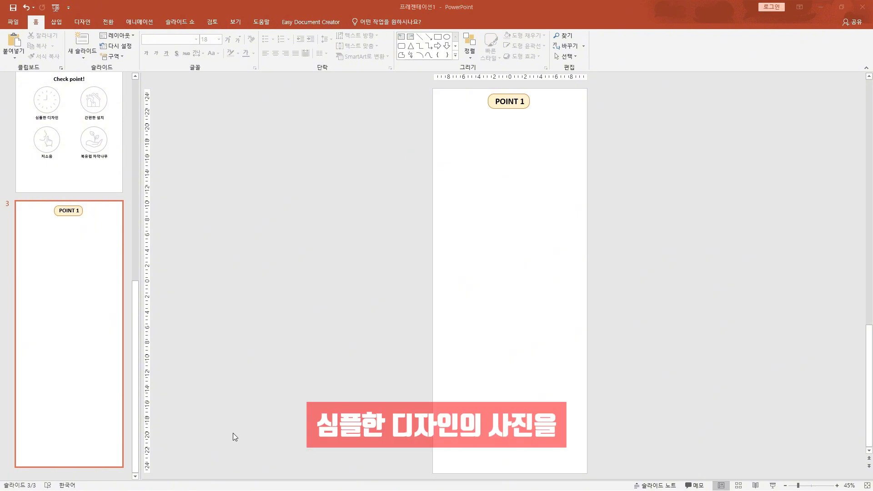
# Insert 숫자6.jpg from the 이미지모음 folder on slide 3 and place it below the "POINT 1" title
pyautogui.hotkey('alt', 'Tab')
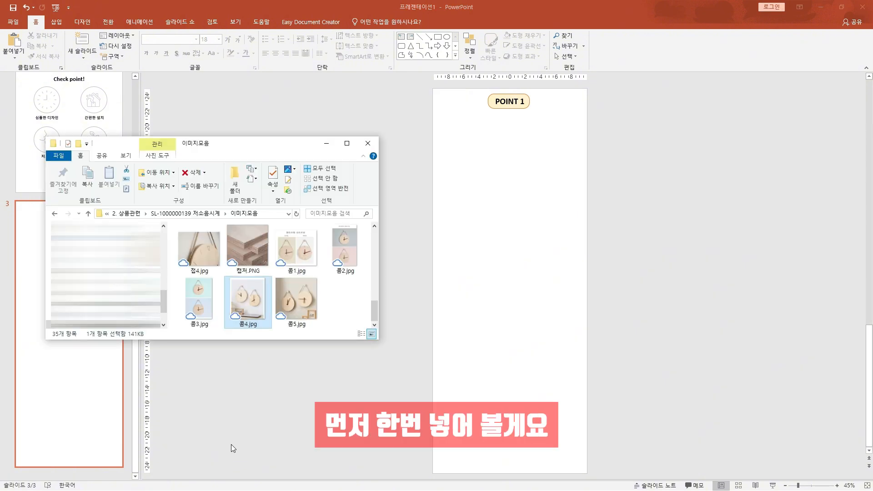
pyautogui.scroll(5, 257, 299)
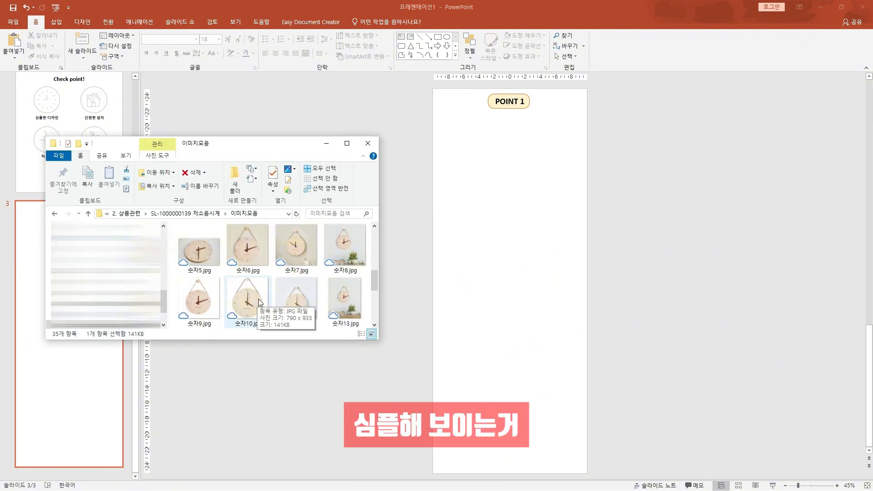
pyautogui.moveTo(262, 254); pyautogui.dragTo(503, 217)
pyautogui.click(505, 229)
pyautogui.moveTo(511, 252); pyautogui.dragTo(512, 197)
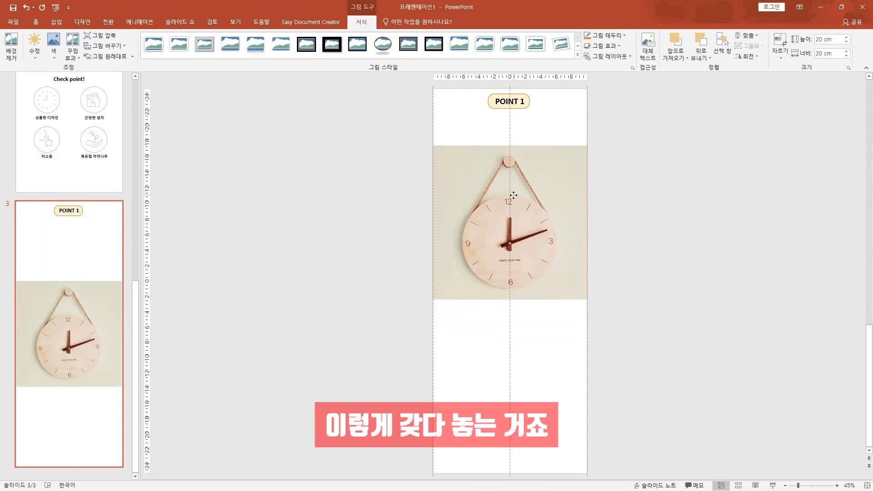
# Duplicate the "POINT 1" text box just beneath the original and change the copy's text to "어디에나 어울리는 심플한 디자인"
pyautogui.click(464, 135)
pyautogui.click(506, 103)
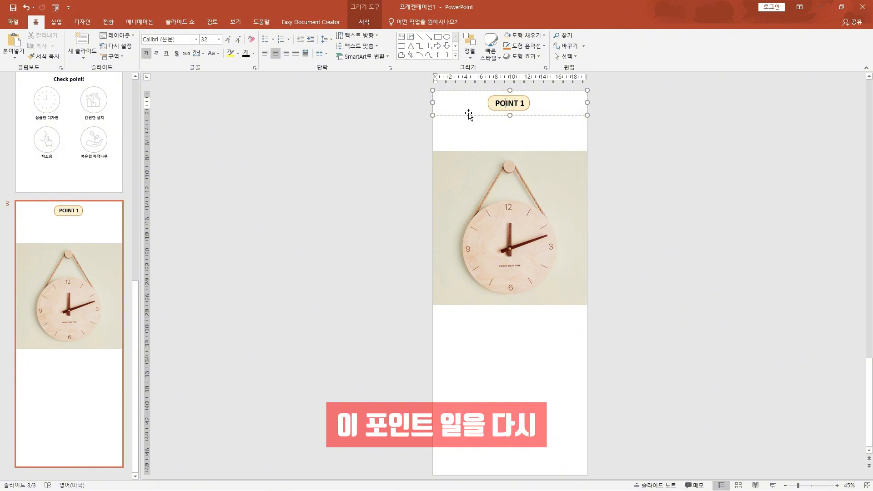
pyautogui.moveTo(467, 115); pyautogui.dragTo(468, 137)
pyautogui.click(705, 146)
pyautogui.click(527, 127)
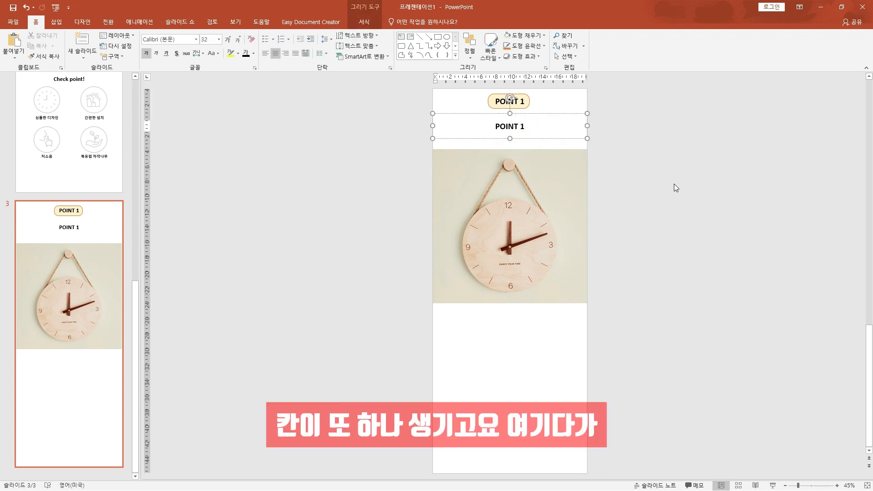
pyautogui.hotkey('ctrl', 'a')
pyautogui.write('어디에나 어울리는 심플한 디자인')
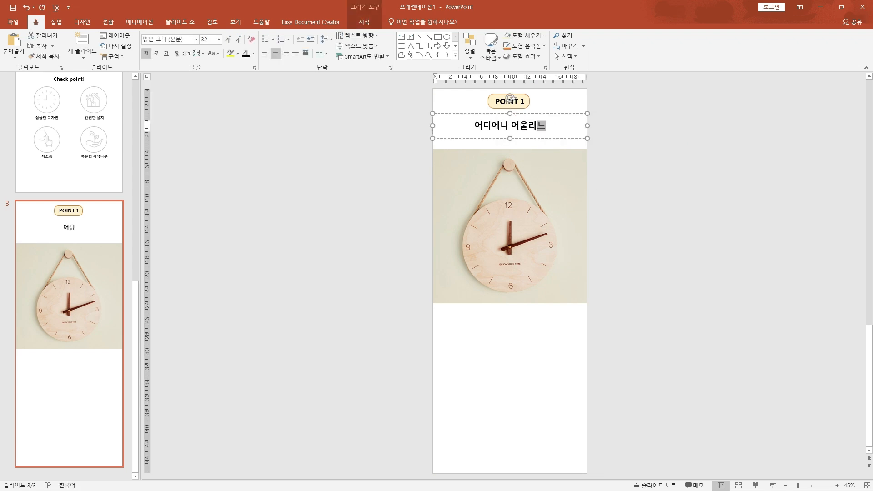
# Insert 숫자7.jpg from the image folder on slide 3 and place it directly below the first clock photo
pyautogui.click(398, 239)
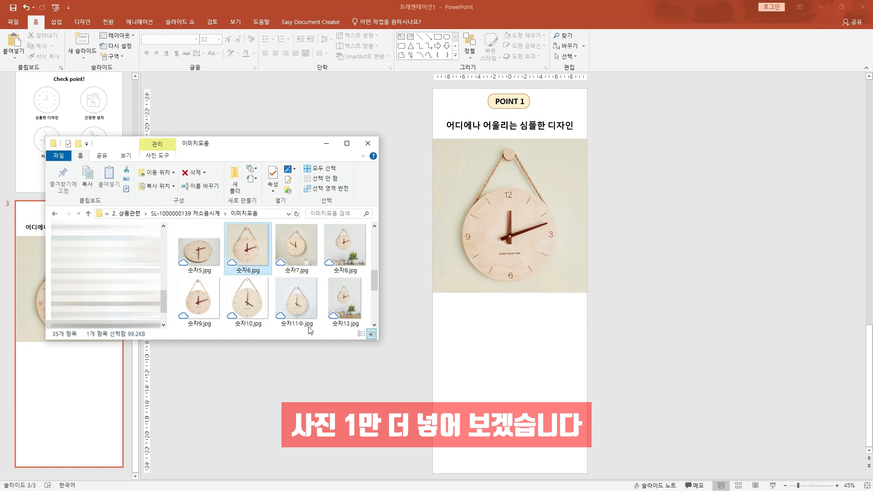
pyautogui.moveTo(309, 236); pyautogui.dragTo(514, 304)
pyautogui.moveTo(518, 309); pyautogui.dragTo(517, 399)
pyautogui.click(301, 312)
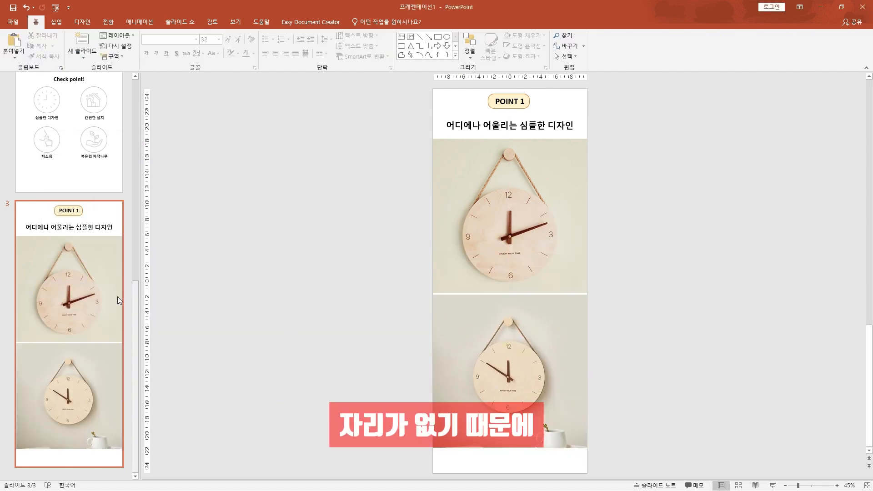
# Add a new slide after slide 3 and delete all its placeholders
pyautogui.click(85, 39)
pyautogui.moveTo(407, 104); pyautogui.dragTo(660, 446)
pyautogui.press('Delete')
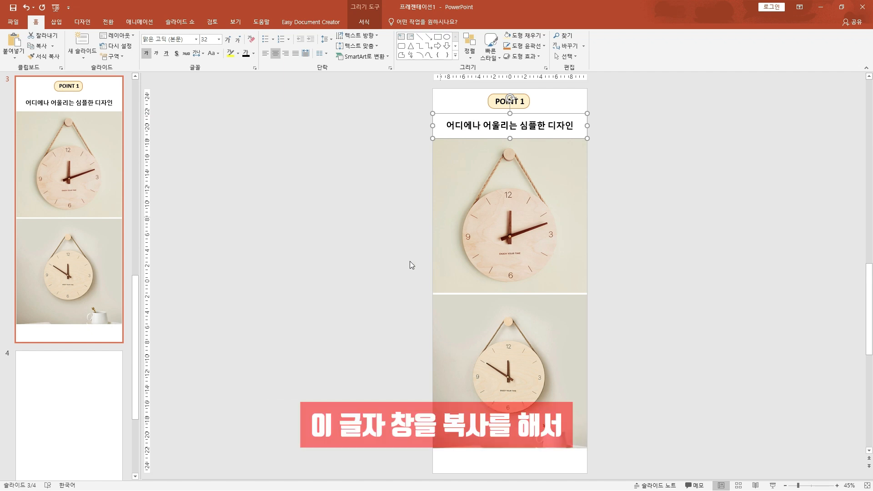
# Copy slide 3's heading text box to slide 4 and rewrite it as two lines: "심플하고 모던한 디자인으로" and "어디에나 잘 어울리고 질리지 않아요"
pyautogui.hotkey('ctrl', 'c')
pyautogui.press('pagedown')
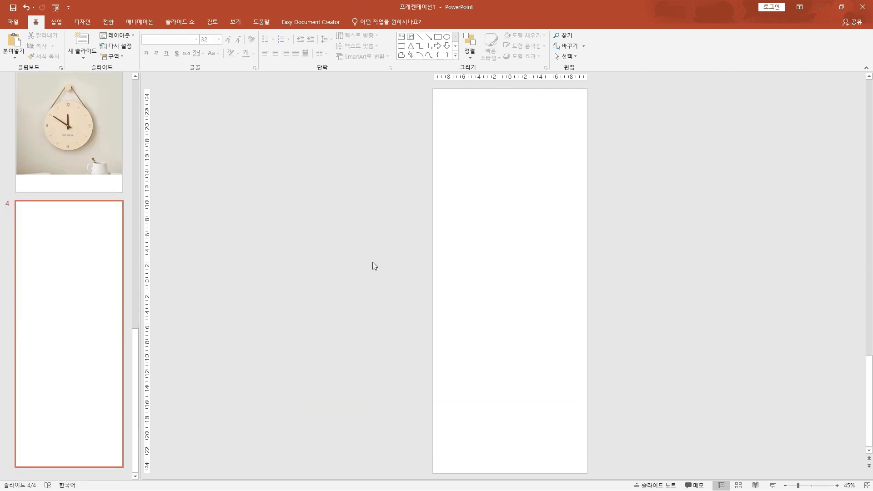
pyautogui.hotkey('ctrl', 'v')
pyautogui.click(493, 125)
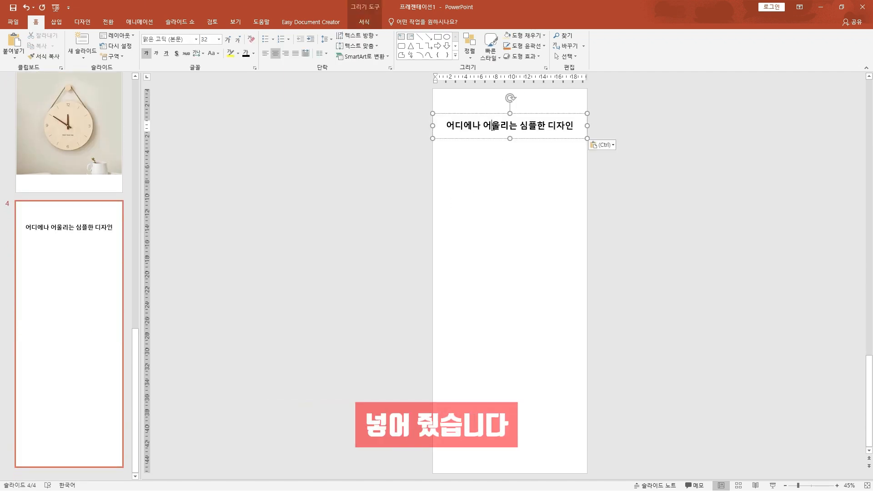
pyautogui.hotkey('ctrl', 'a')
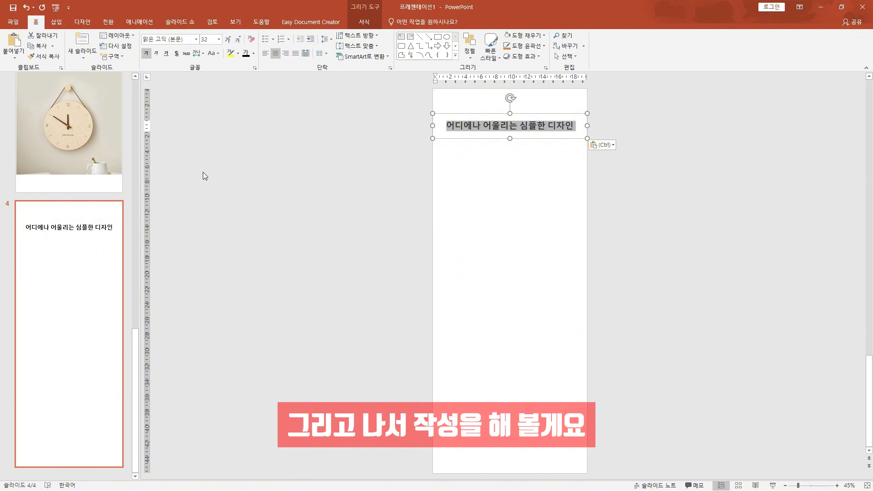
pyautogui.write('심플하고 몰')
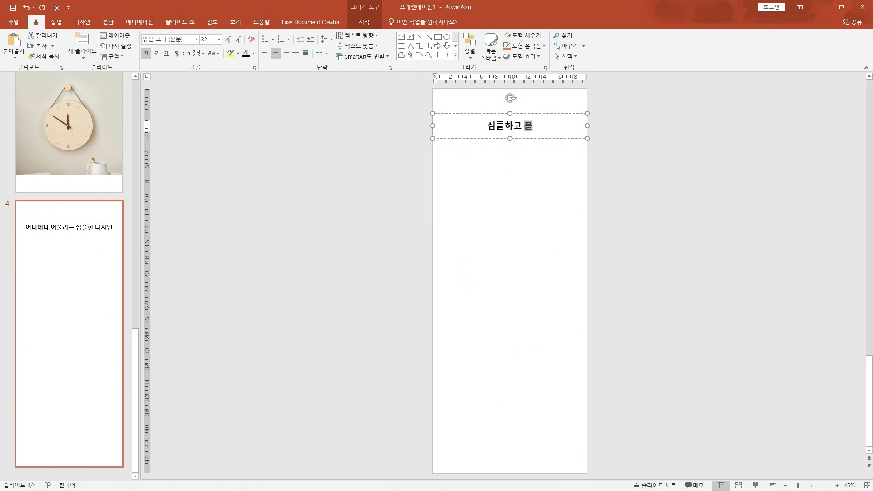
pyautogui.write('던한 디자인으로')
pyautogui.press('Return')
pyautogui.write('어디에나 잘 어울리고 질리지 않아요')
# Set the slide 4 description to 24 pt with only "심플" and "모던" bold, and add the clock photo marked 25cm beneath it
pyautogui.hotkey('ctrl', 'a')
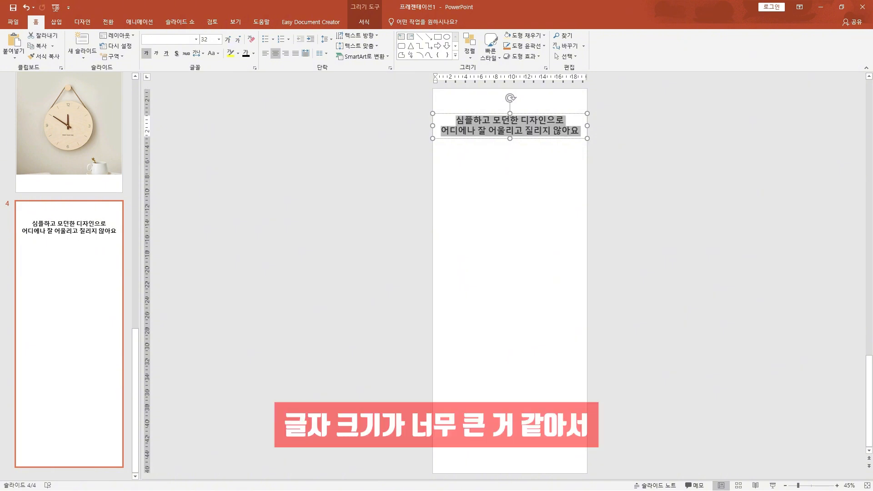
pyautogui.hotkey('ctrl', 'shift', ',')
pyautogui.hotkey('ctrl', 'shift', ',')
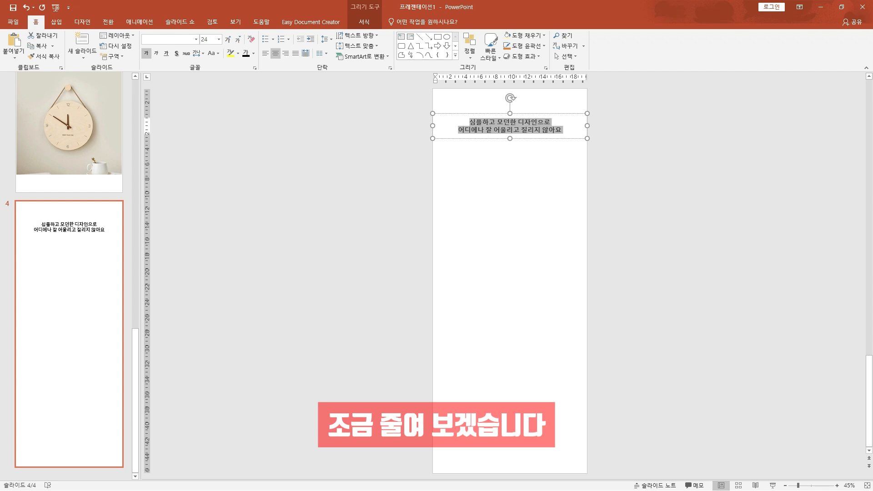
pyautogui.click(162, 225)
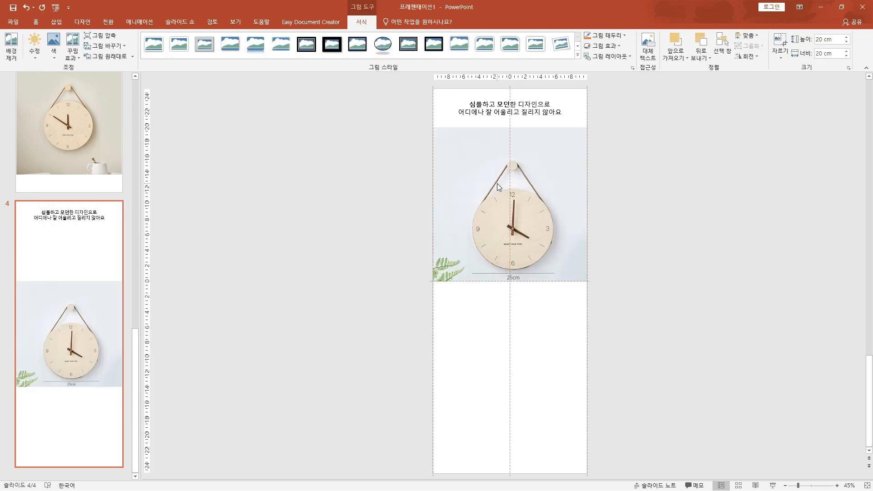
pyautogui.click(329, 328)
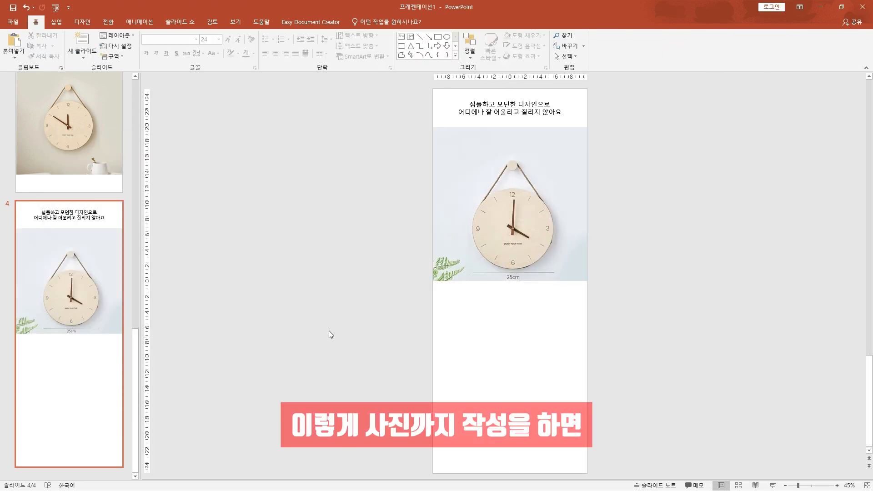
# Review the POINT 1 heading, description and clock photos across slides 3 and 4
pyautogui.scroll(1, 329, 331)
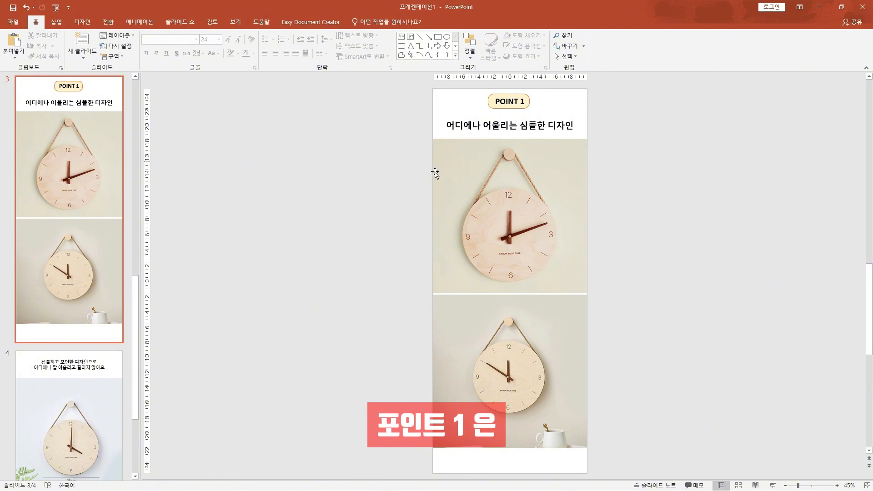
pyautogui.scroll(-1, 367, 226)
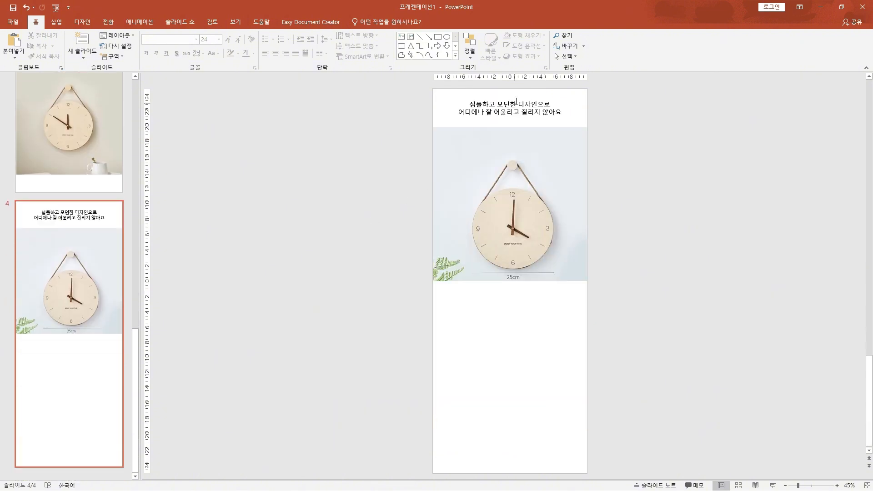
pyautogui.moveTo(510, 103); pyautogui.dragTo(560, 104)
pyautogui.click(518, 204)
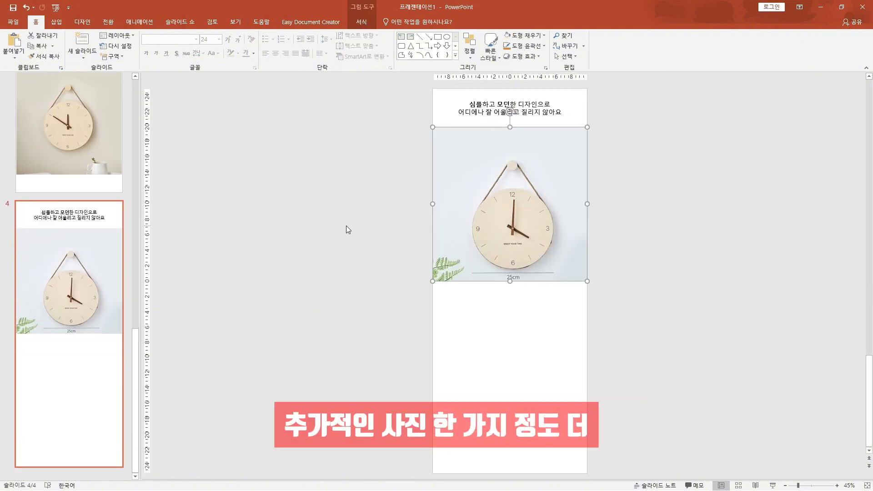
pyautogui.click(346, 226)
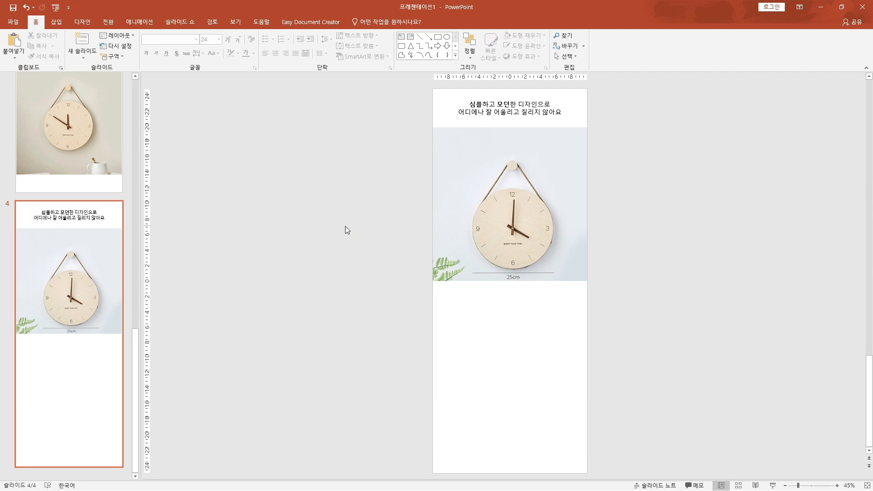
pyautogui.scroll(1, 325, 269)
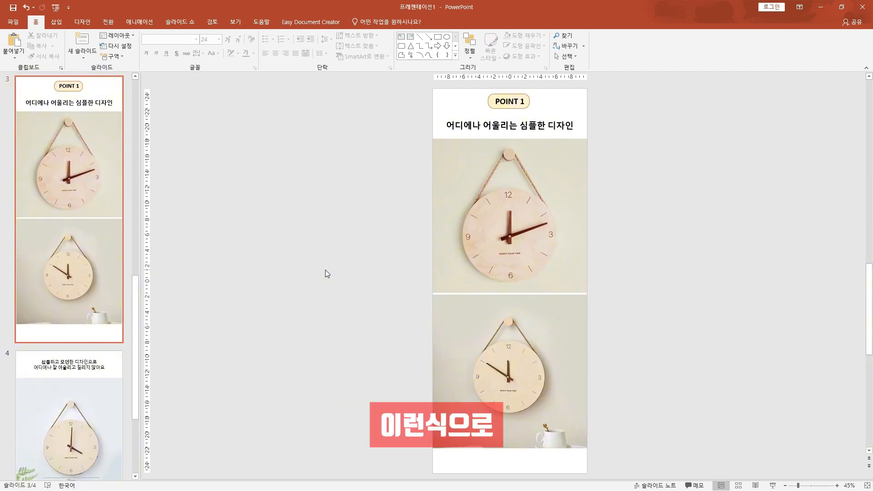
pyautogui.scroll(-1, 326, 269)
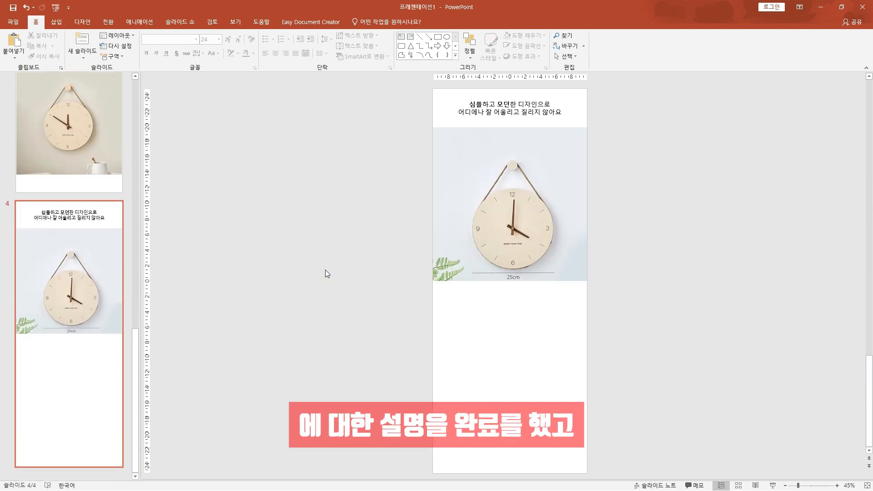
pyautogui.scroll(1, 326, 269)
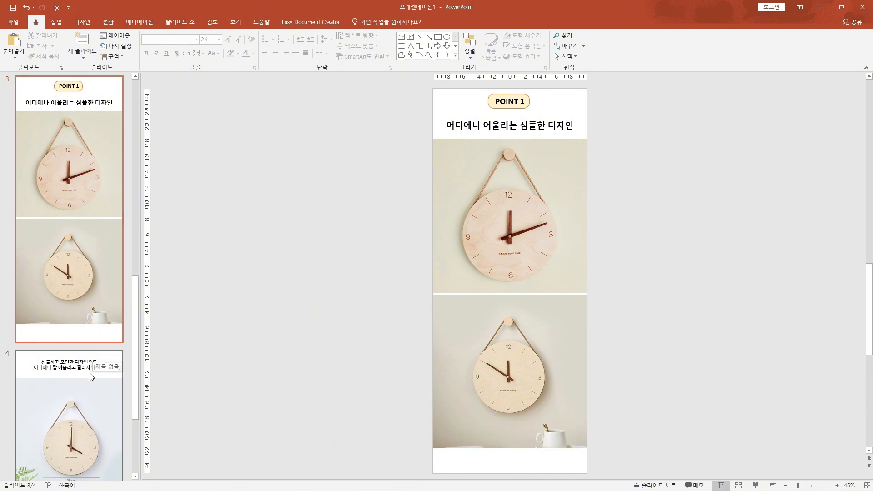
pyautogui.click(347, 250)
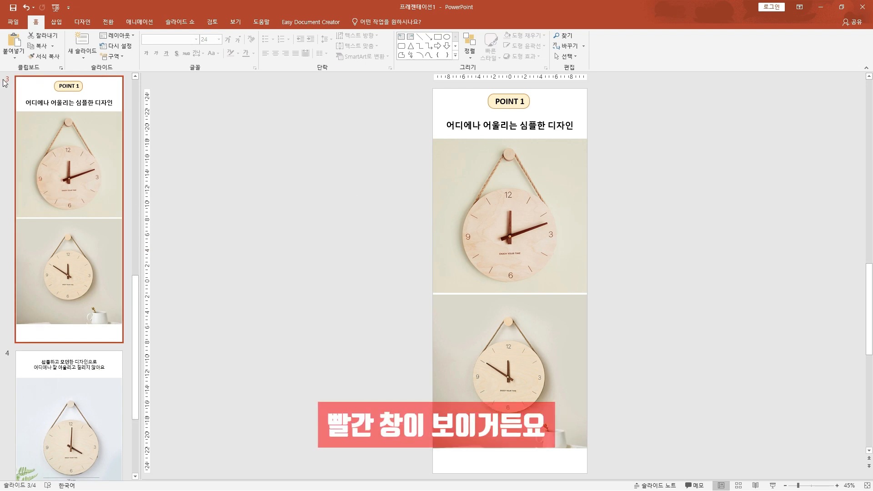
# Copy slide 3 and paste it after slide 4 as the base for the second point
pyautogui.click(31, 236)
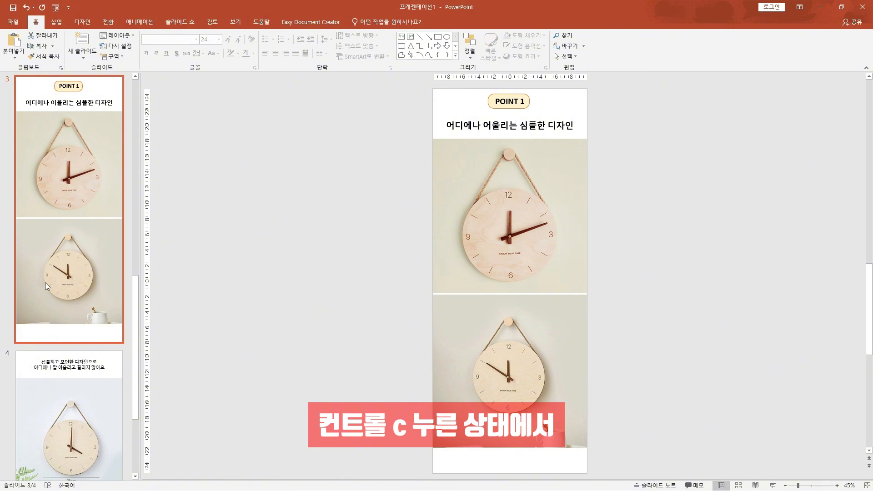
pyautogui.scroll(-3, 45, 282)
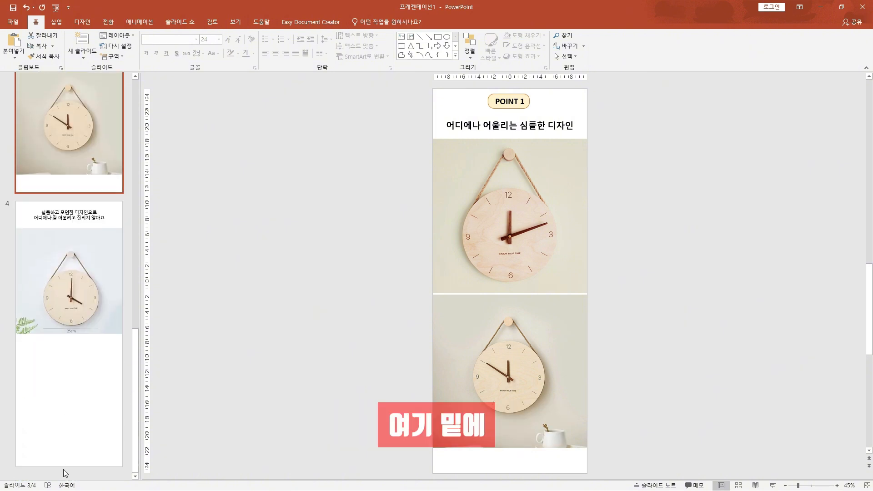
pyautogui.click(63, 473)
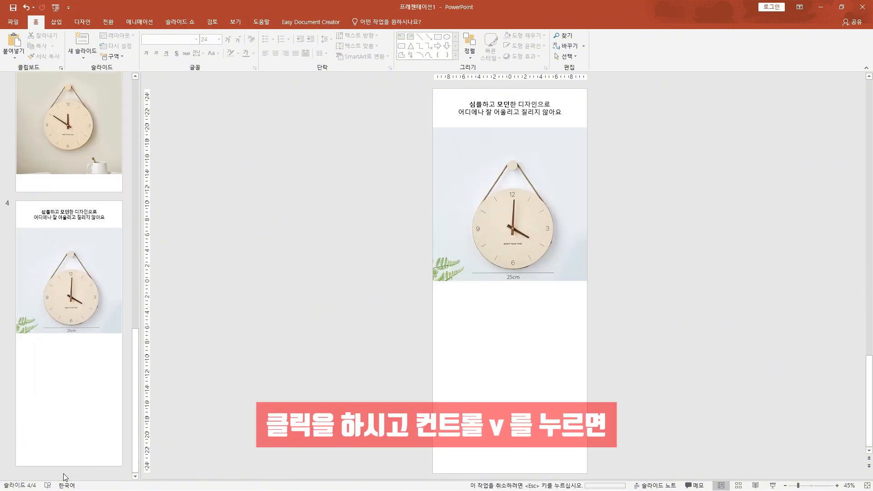
pyautogui.hotkey('ctrl', 'v')
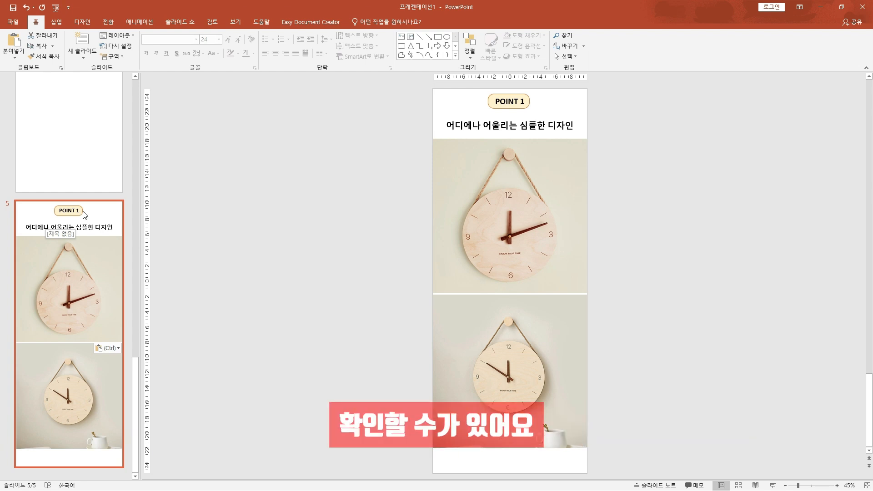
# Change slide 5's label to "POINT 2" and, following the outline, rewrite its heading as "손상을 최소화 하는 간편설치"
pyautogui.click(524, 101)
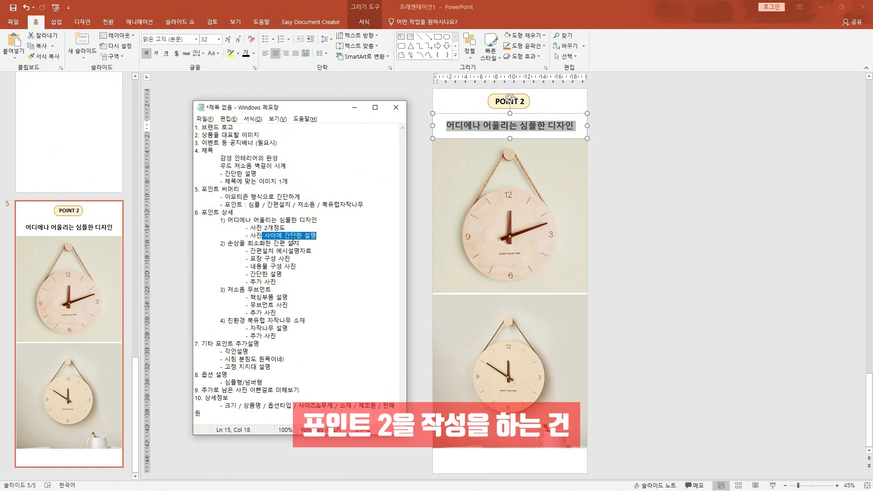
pyautogui.click(235, 244)
pyautogui.click(274, 252)
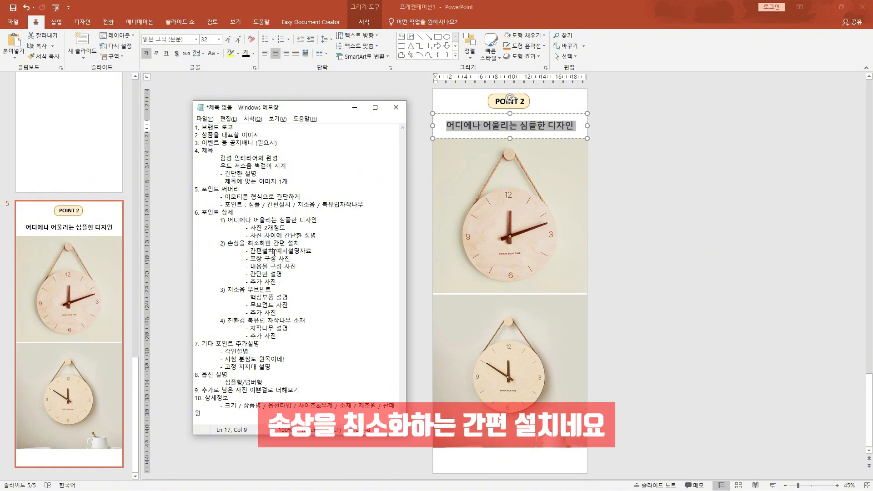
pyautogui.click(466, 127)
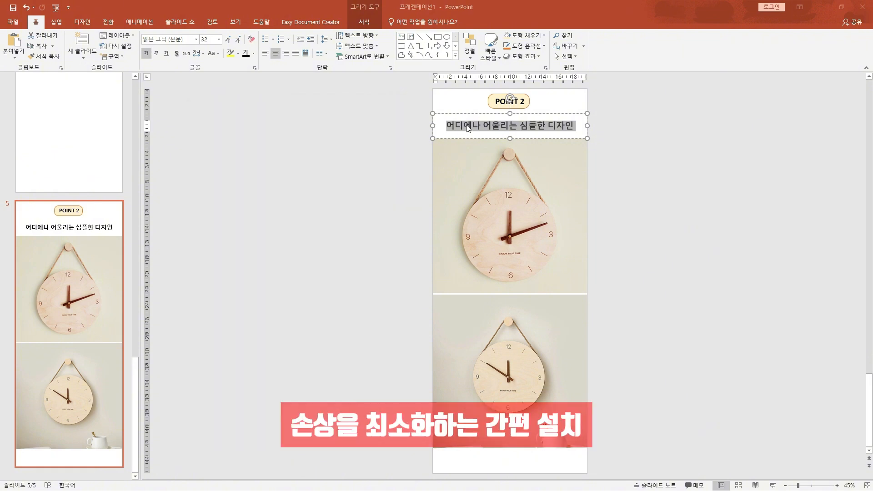
pyautogui.write('손상을 최소화 하는 간편설치')
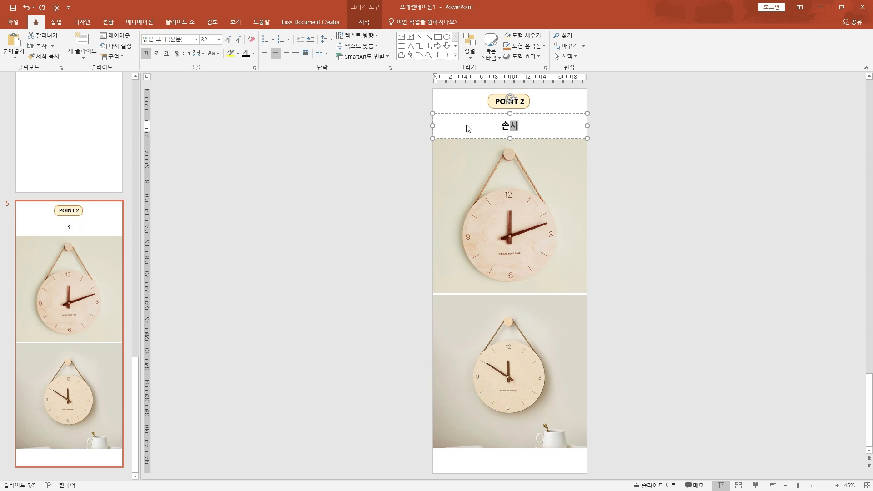
pyautogui.click(391, 227)
# Check the content items listed for the second point in the outline and delete both clock photos from slide 5
pyautogui.hotkey('alt', 'Tab')
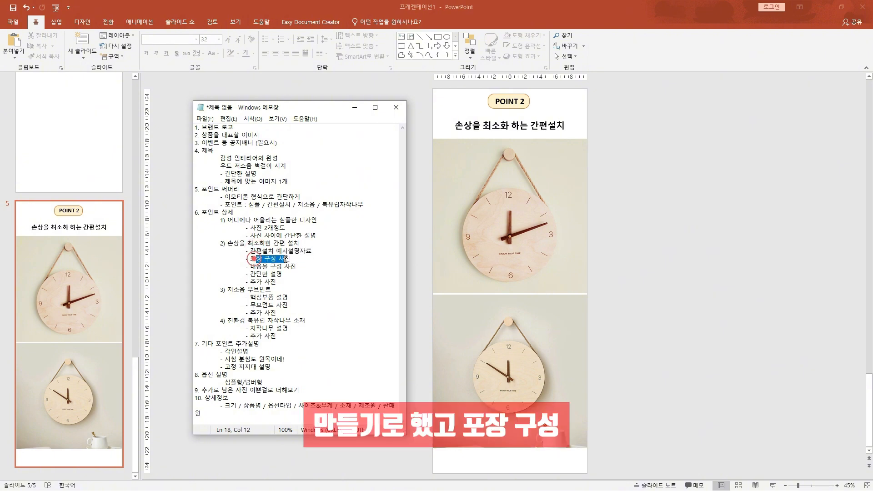
pyautogui.click(257, 267)
pyautogui.moveTo(257, 274); pyautogui.dragTo(288, 281)
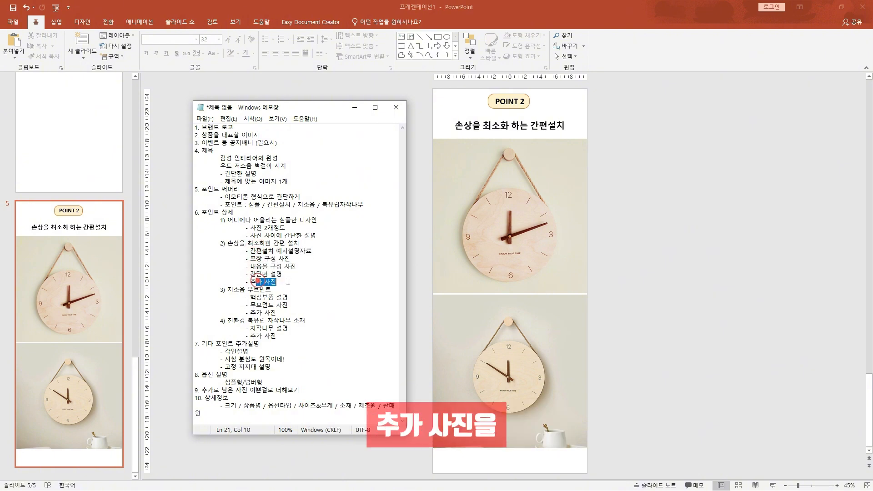
pyautogui.click(414, 89)
pyautogui.click(468, 177)
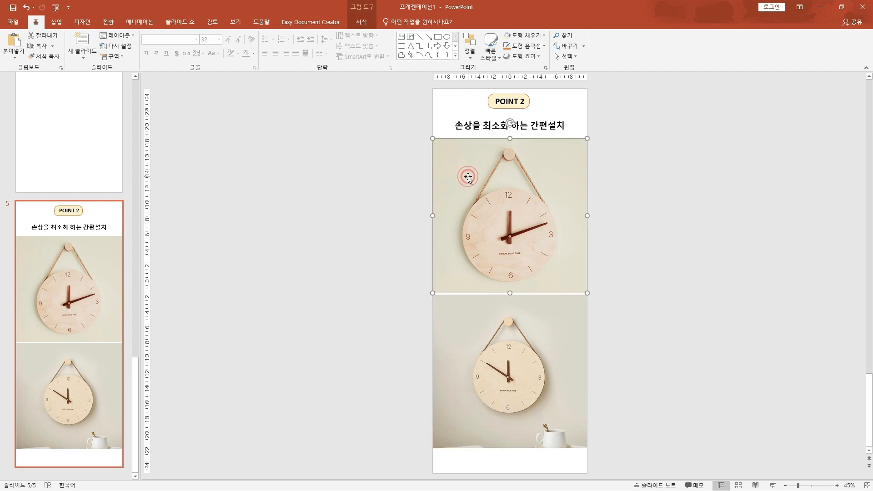
pyautogui.press('Delete')
pyautogui.click(487, 342)
pyautogui.press('Delete')
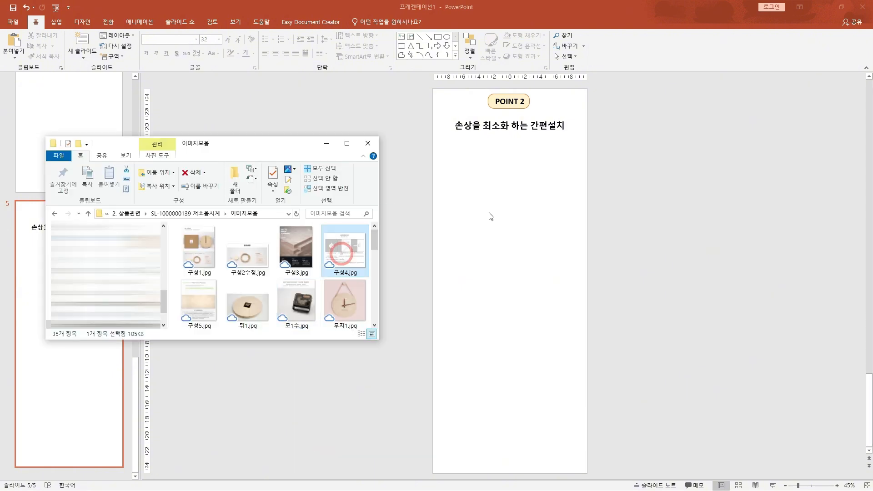
# Place the installation guide image beneath the slide 5 heading and crop away its Chinese text, keeping only the three drawings
pyautogui.moveTo(489, 216); pyautogui.dragTo(515, 267)
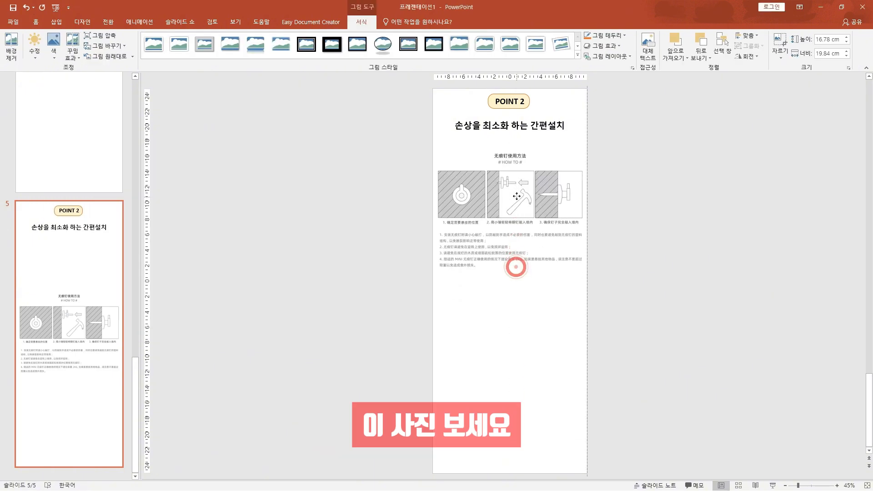
pyautogui.moveTo(516, 186); pyautogui.dragTo(516, 185)
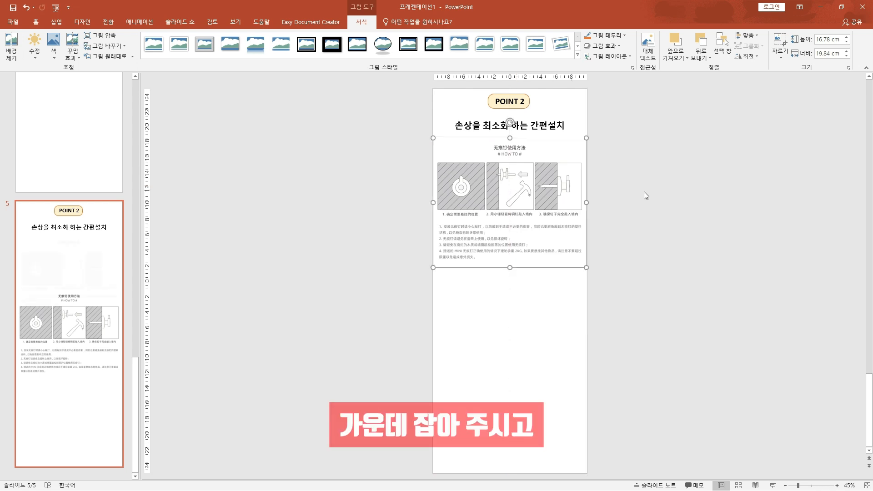
pyautogui.click(664, 189)
pyautogui.rightClick(518, 187)
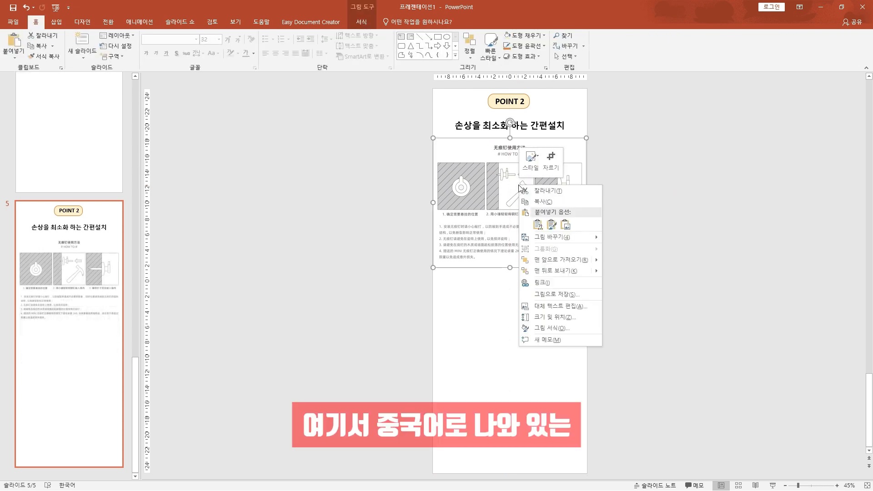
pyautogui.click(552, 164)
pyautogui.moveTo(510, 141); pyautogui.dragTo(511, 160)
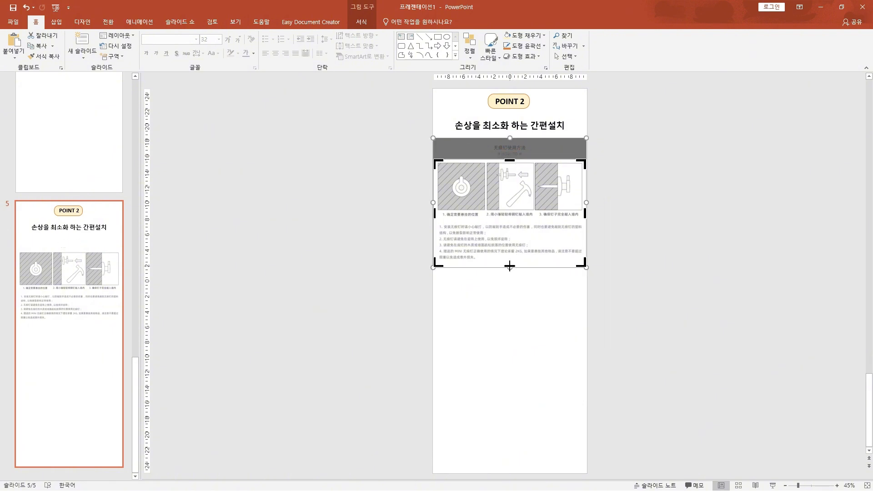
pyautogui.moveTo(509, 266); pyautogui.dragTo(511, 212)
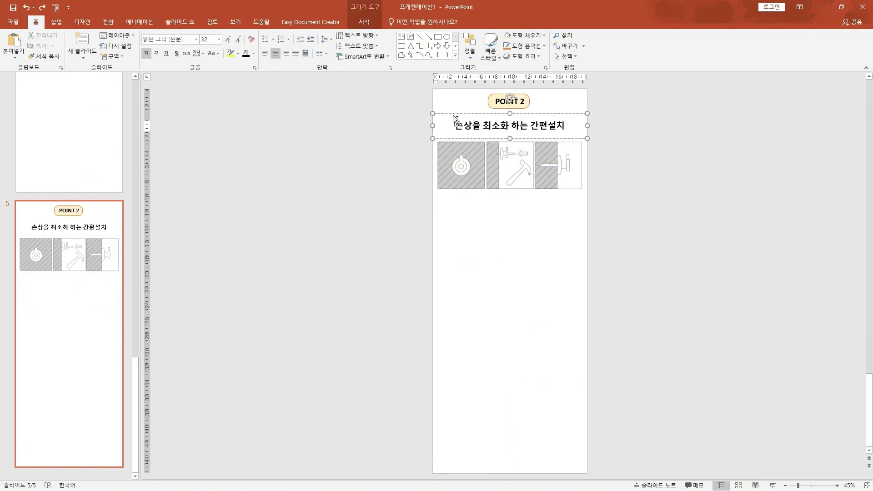
# Copy the heading text box below the drawings, narrow it, and make it the first drawing's 18 pt caption "1. 부착위치 확인"
pyautogui.moveTo(455, 119); pyautogui.dragTo(455, 193)
pyautogui.moveTo(586, 202); pyautogui.dragTo(569, 217)
pyautogui.click(458, 203)
pyautogui.hotkey('ctrl', 'a')
pyautogui.write('1. 부착위치 확인')
pyautogui.hotkey('ctrl', 'a')
pyautogui.hotkey('ctrl', '[')
pyautogui.hotkey('ctrl', '[')
pyautogui.hotkey('ctrl', '[')
pyautogui.hotkey('ctrl', '[')
# Caption the other two drawings "2. 고정핀 설치" and "3. 단단히 고정", and move all three captions up close beneath the drawings
pyautogui.tripleClick(509, 202)
pyautogui.write('2. 고정핀 설치')
pyautogui.click(604, 265)
pyautogui.tripleClick(558, 203)
pyautogui.write('3. 단단히 고정')
pyautogui.click(604, 265)
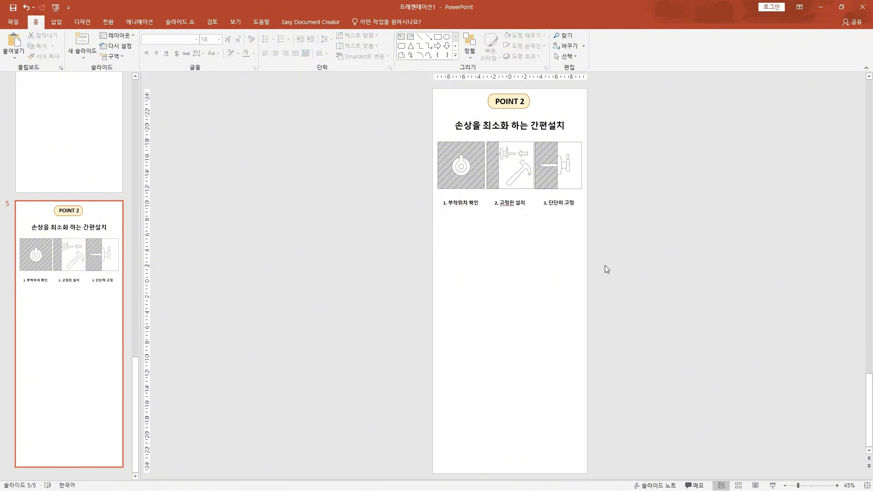
pyautogui.moveTo(381, 187); pyautogui.dragTo(656, 237)
pyautogui.moveTo(552, 219); pyautogui.dragTo(547, 209)
pyautogui.click(659, 216)
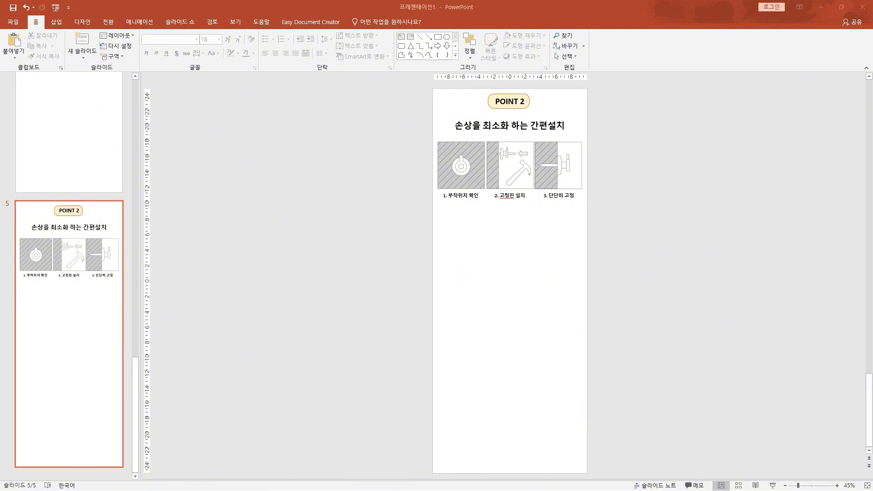
# Add the packaging and parts photos below the drawings and caption the parts photo "시계 본체 / 시계 걸이 / 고정핀 / 마끈 / 설명서"
pyautogui.hotkey('ctrl', 'v')
pyautogui.moveTo(496, 307); pyautogui.dragTo(496, 267)
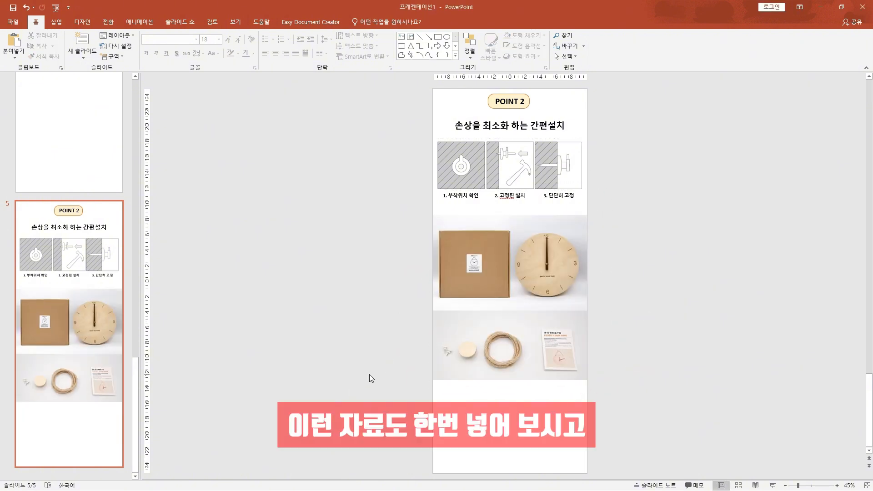
pyautogui.moveTo(468, 206); pyautogui.dragTo(586, 321)
pyautogui.click(503, 321)
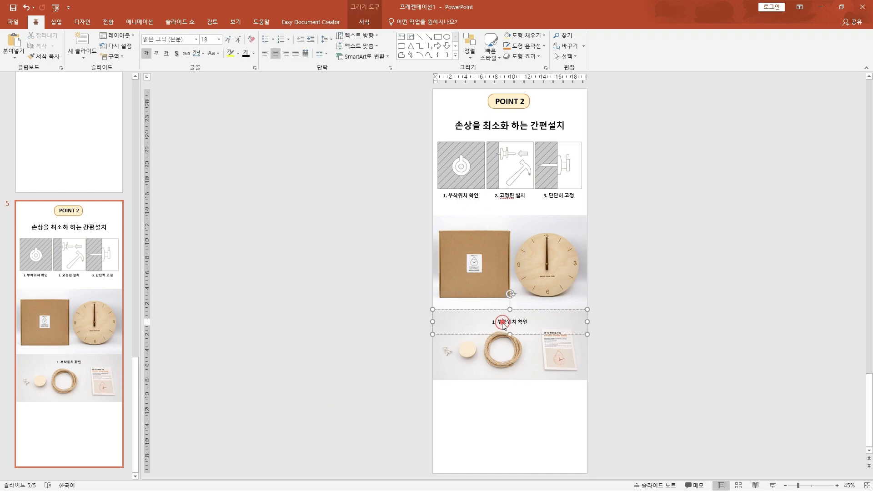
pyautogui.hotkey('ctrl', 'a')
pyautogui.write('시ㄱ')
pyautogui.write('계 본체 / 시계 걸이 / 고정핀 / 마끈 / 설명서')
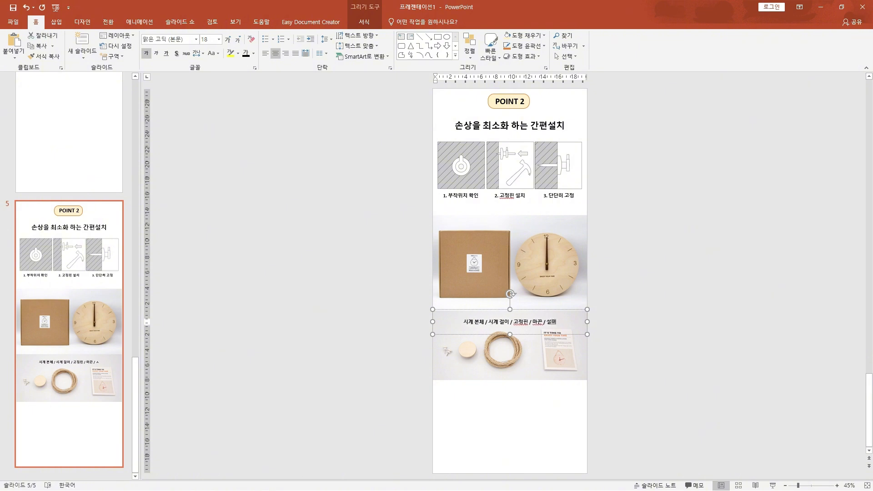
pyautogui.press('Escape')
pyautogui.click(394, 345)
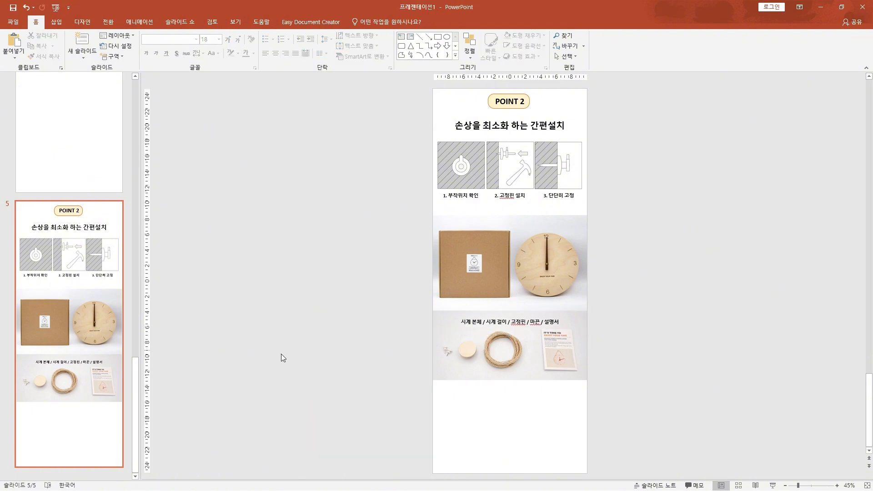
# Copy the description text box from slide 4 and place it beneath the parts photo on slide 5
pyautogui.click(321, 278)
pyautogui.scroll(2, 359, 237)
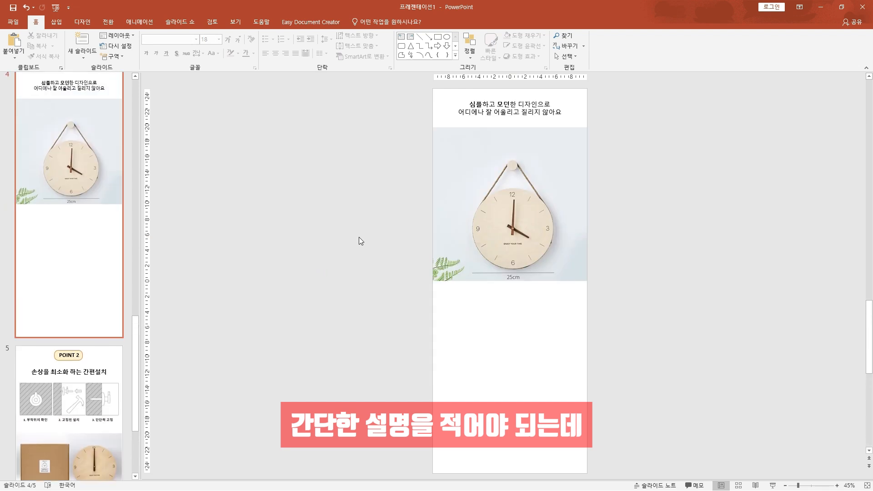
pyautogui.scroll(-1, 359, 237)
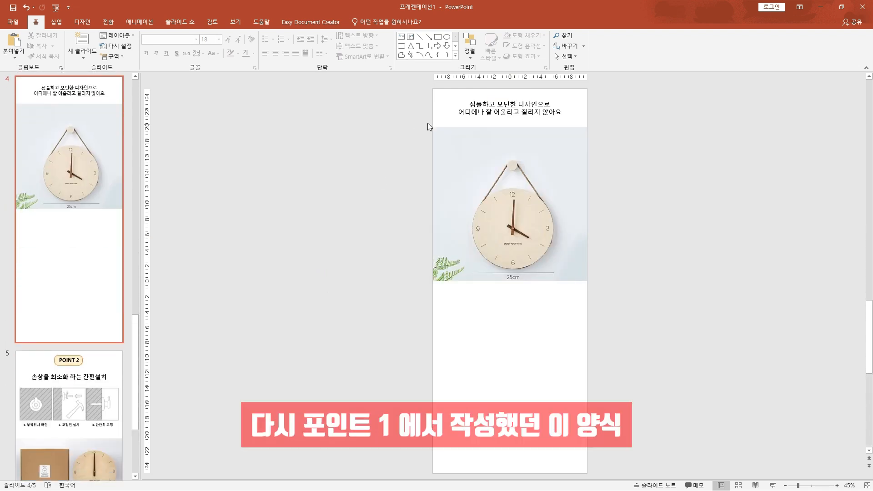
pyautogui.click(491, 122)
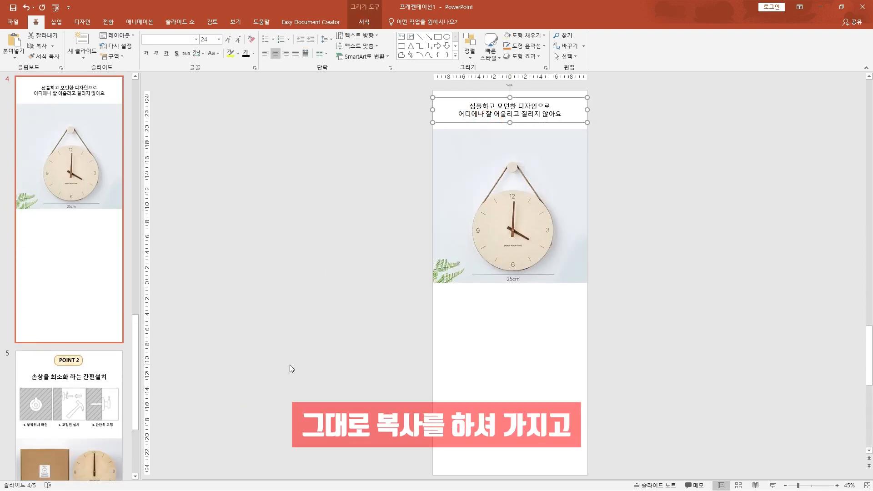
pyautogui.scroll(-1, 289, 365)
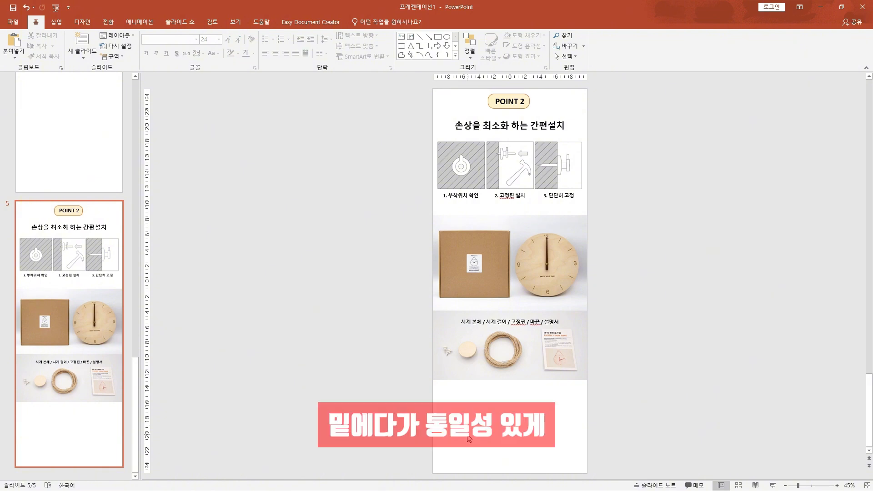
pyautogui.hotkey('ctrl', 'v')
pyautogui.moveTo(578, 120); pyautogui.dragTo(576, 404)
# Rewrite the description as "설치를 위한 모든 구성품이 포함되어 있어" and "간편하게 설치할 수 있어요!", with "설치를 위한 모든 구성품이 포함" in bold
pyautogui.write('설치를 위한 모든 구성품이 포함되어 있어')
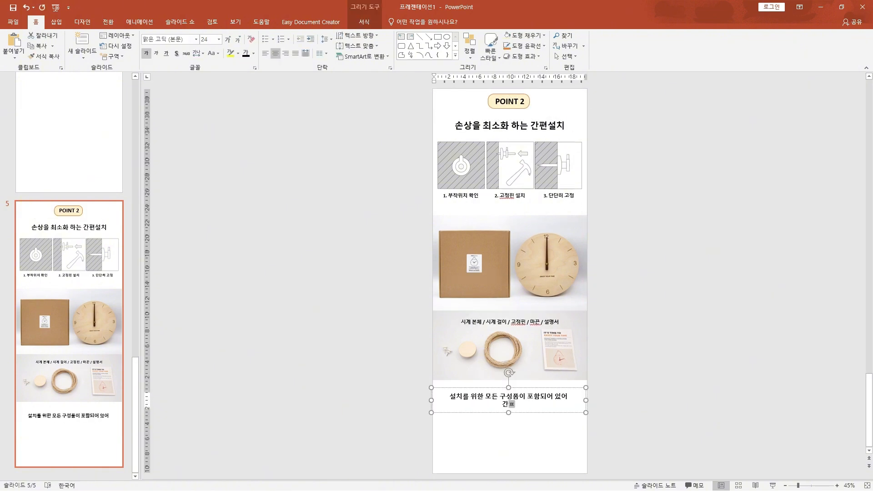
pyautogui.press('Return')
pyautogui.write('간편하게 설치할 수 있어요!')
pyautogui.moveTo(450, 396); pyautogui.dragTo(540, 396)
pyautogui.hotkey('ctrl', 'b')
pyautogui.click(646, 390)
# Add a 16 pt note below the description reading "* 못자국이 있는 곳이나 썩은 나무는 피해서 설치해주세요!"
pyautogui.moveTo(477, 388); pyautogui.dragTo(478, 415)
pyautogui.write('* ')
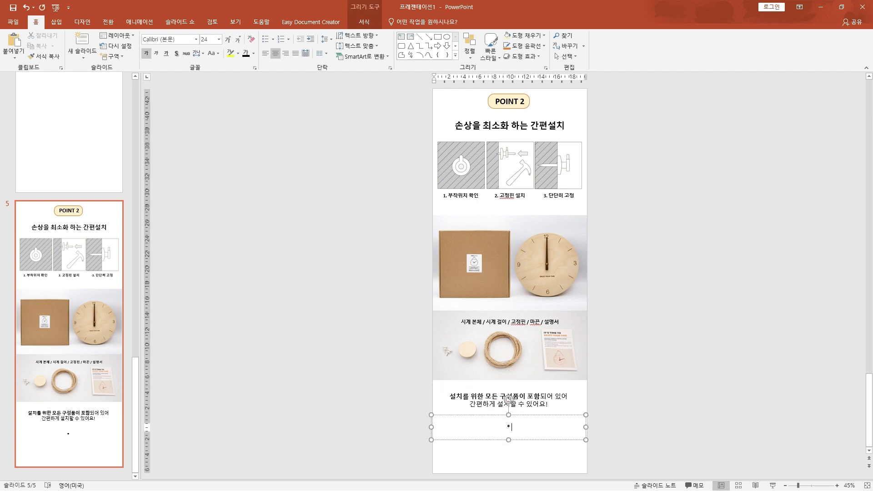
pyautogui.write('못자국이 있는 곳이나 벽은 나무는 피해서 설치해주세요!')
pyautogui.click(302, 350)
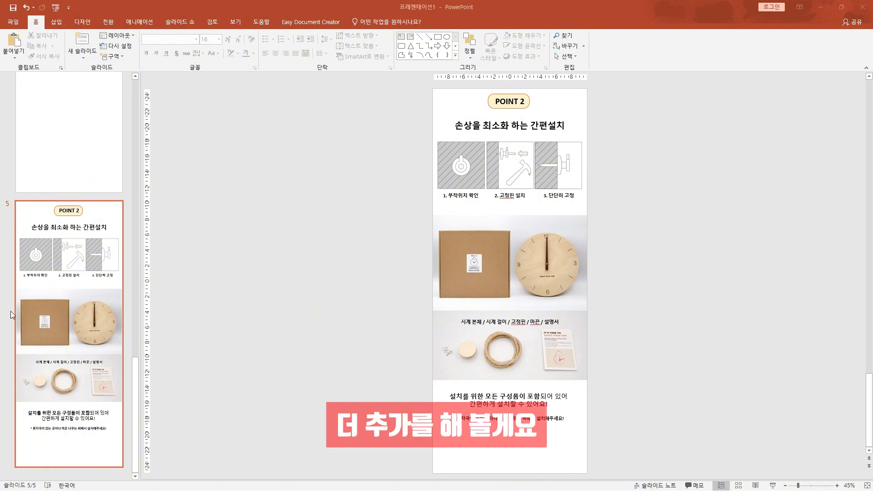
pyautogui.click(424, 195)
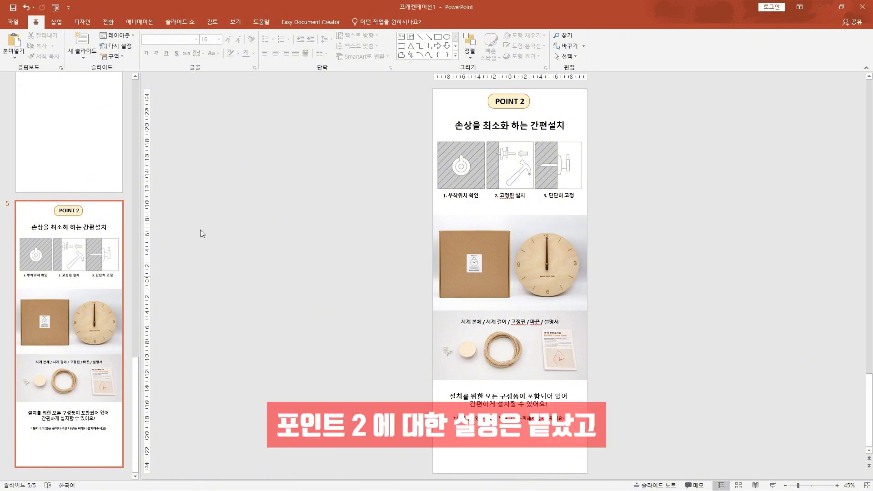
# Add a new slide after the POINT 2 slide and delete its title and content placeholders
pyautogui.click(85, 44)
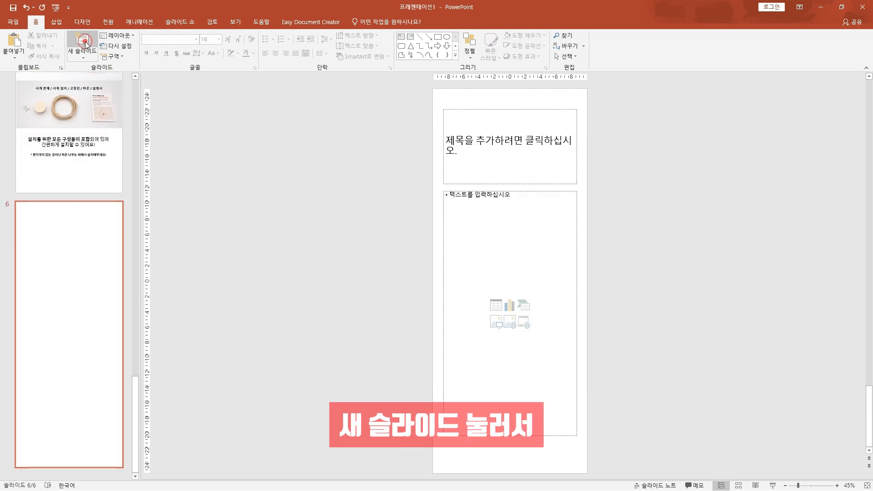
pyautogui.scroll(5, 91, 257)
pyautogui.scroll(-5, 91, 259)
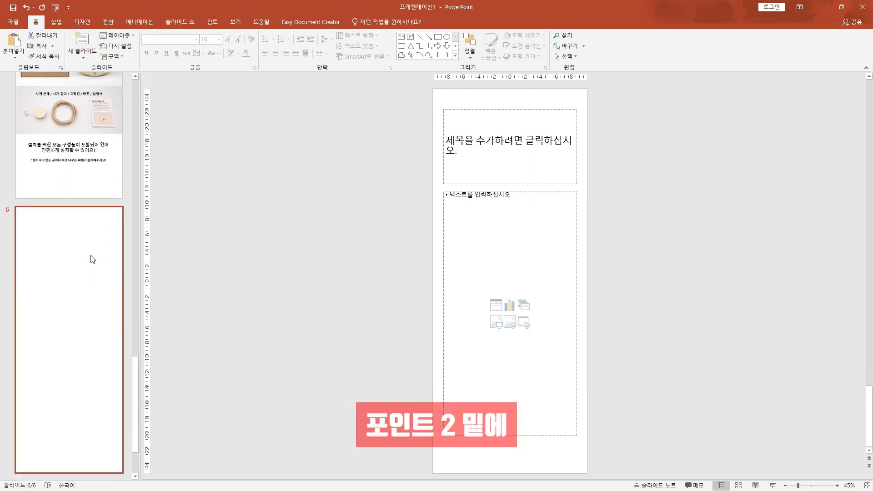
pyautogui.moveTo(395, 97); pyautogui.dragTo(595, 447)
pyautogui.press('Delete')
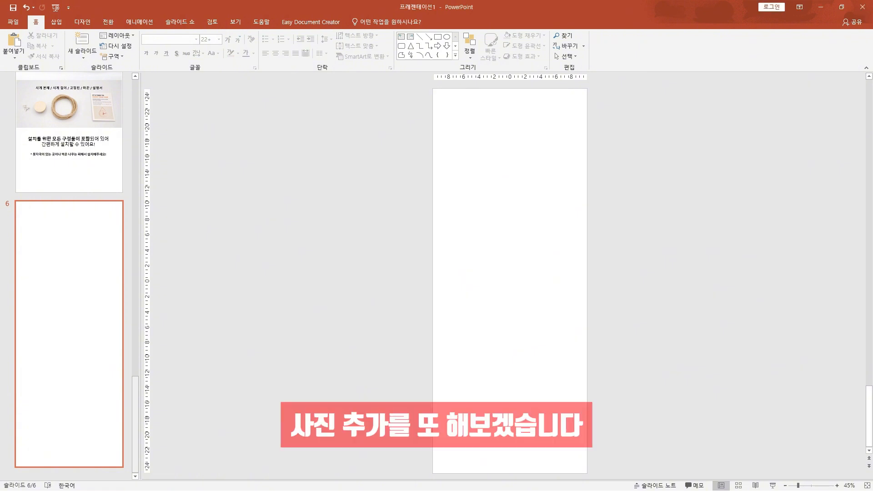
# Add the rope close-up photo and the pair of clocks on coloured backgrounds to slide 6, stacked and scaled to the slide width
pyautogui.hotkey('ctrl', 'v')
pyautogui.moveTo(555, 387); pyautogui.dragTo(555, 153)
pyautogui.moveTo(608, 237); pyautogui.dragTo(587, 217)
pyautogui.click(625, 238)
pyautogui.moveTo(350, 389); pyautogui.dragTo(534, 423)
pyautogui.moveTo(493, 397); pyautogui.dragTo(479, 241)
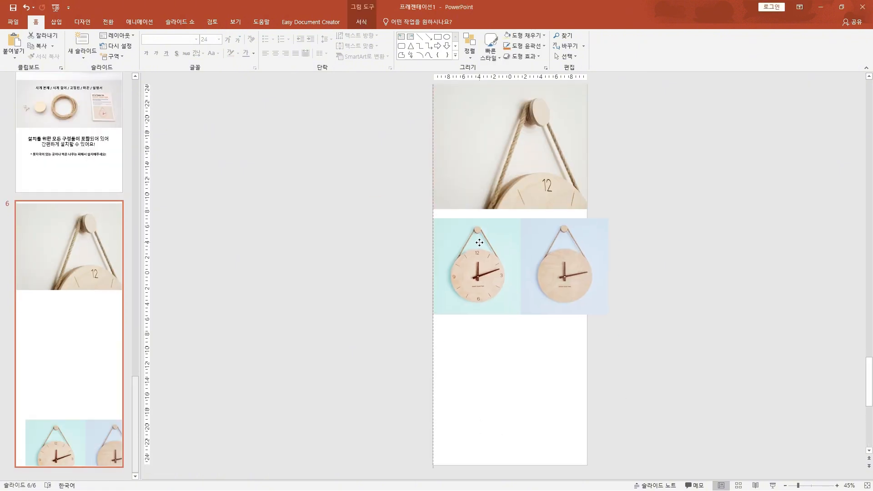
pyautogui.moveTo(608, 316); pyautogui.dragTo(586, 300)
pyautogui.scroll(1, 283, 329)
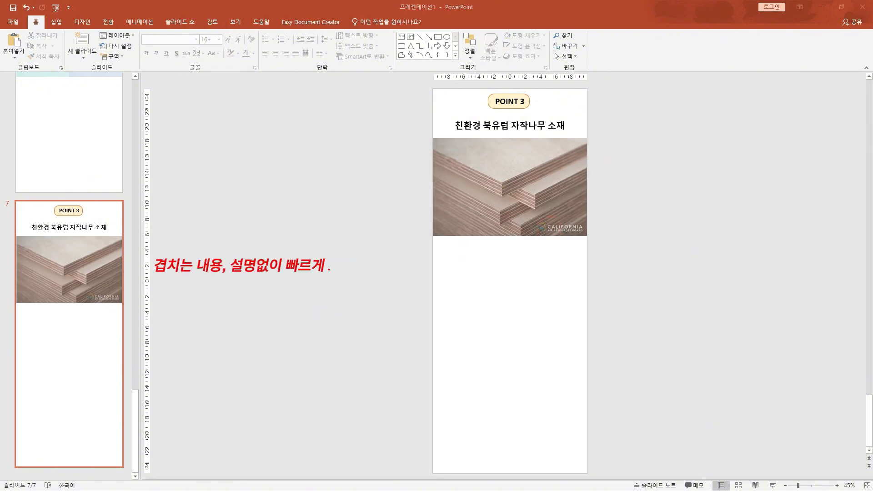
# Write the birch-wood description in three lines: "환경보호 인증을 통과한", "북유럽 자작나무로 만든 제품으로" and "걱정없이 안전하게 사용하세요"
pyautogui.write('환경보호 인증을 통과한')
pyautogui.press('Return')
pyautogui.write('북유럽 자작나무로 만든 제품으로')
pyautogui.press('Return')
pyautogui.write('걱정없이 안전하게 사용하세요')
pyautogui.click(364, 313)
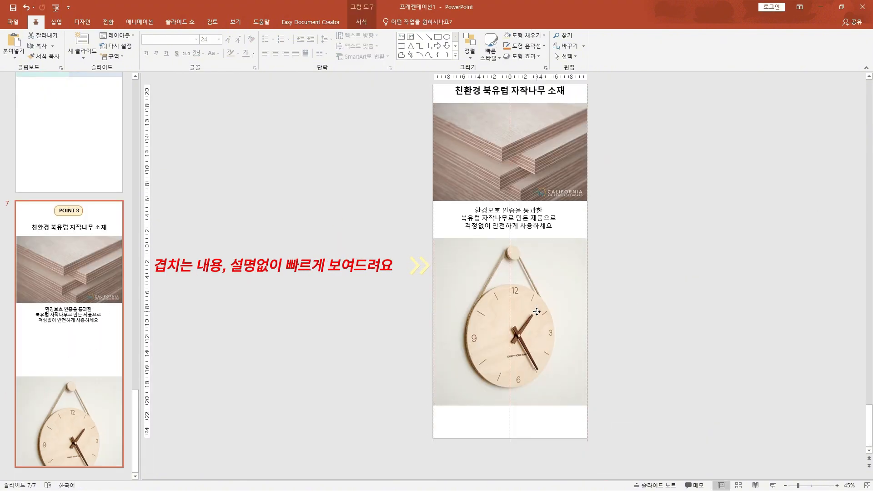
pyautogui.click(311, 391)
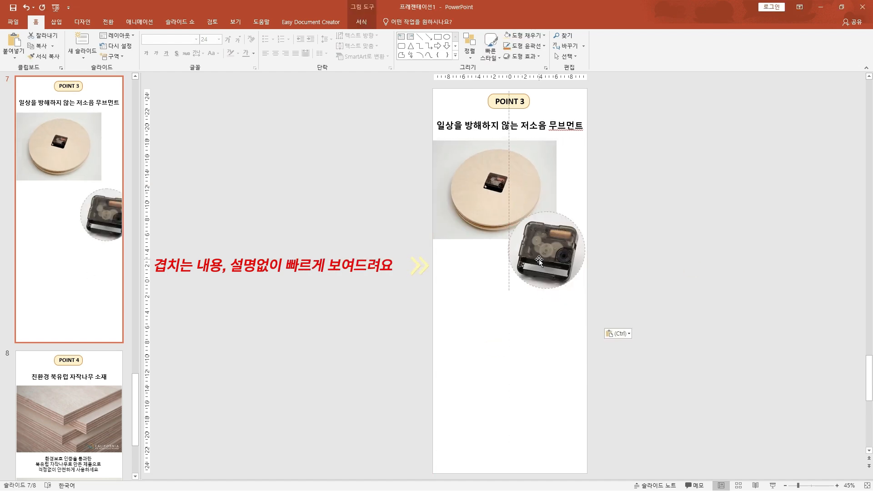
# Write "벽시계의 가장 중요한 핵심 부품인 무브먼트" beneath the movement photos on the POINT 3 slide
pyautogui.write('벽시계의 가장 주용한 핵심 부')
pyautogui.press('BackSpace')
pyautogui.press('BackSpace')
pyautogui.press('BackSpace')
pyautogui.press('BackSpace')
pyautogui.press('BackSpace')
pyautogui.press('BackSpace')
pyautogui.press('BackSpace')
pyautogui.press('BackSpace')
pyautogui.write('중요한 핵심 부품인 무브먼트')
# Duplicate that text below and rewrite it as "고요한 침실, 서재에서도 방해받지 않도록" and "고급 저소음 무브먼트를 장착했어요"
pyautogui.moveTo(526, 328); pyautogui.dragTo(528, 353)
pyautogui.tripleClick(509, 342)
pyautogui.write('고요한 침실, 서재에서도 방해받지 않도록')
pyautogui.press('Return')
pyautogui.write('고급 저소음 무브먼트를 장착했어요')
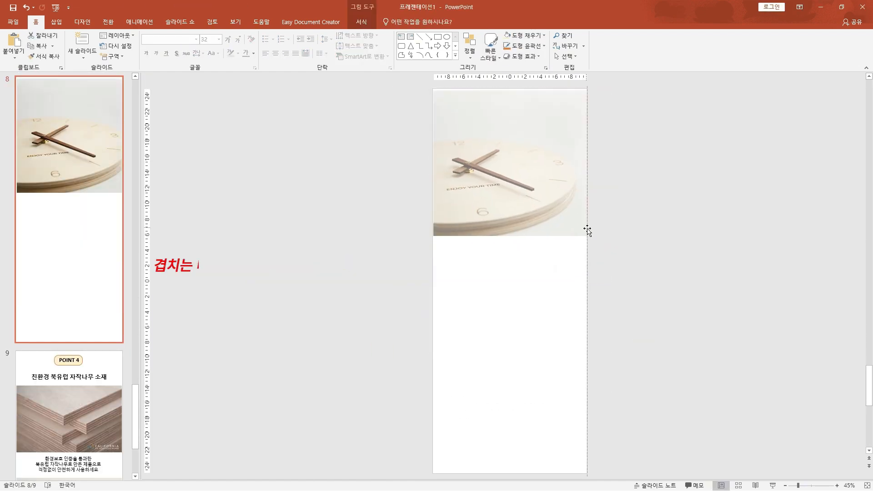
# Add the clock close-up to slide 8 and the angled clock photo beneath the birch-wood description on slide 9
pyautogui.hotkey('ctrl', 'v')
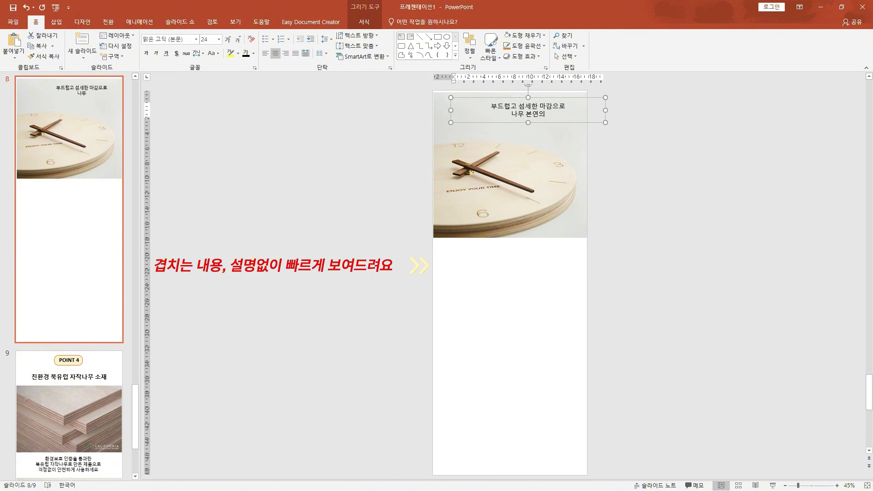
pyautogui.hotkey('ctrl', 'v')
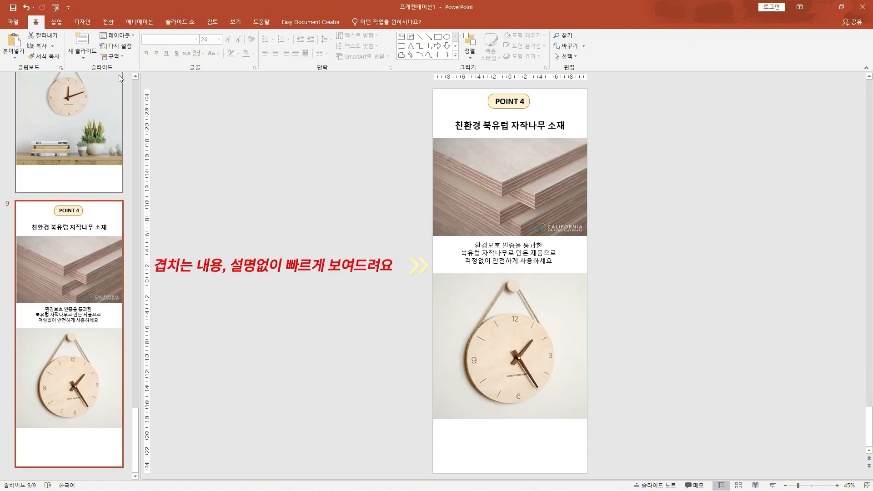
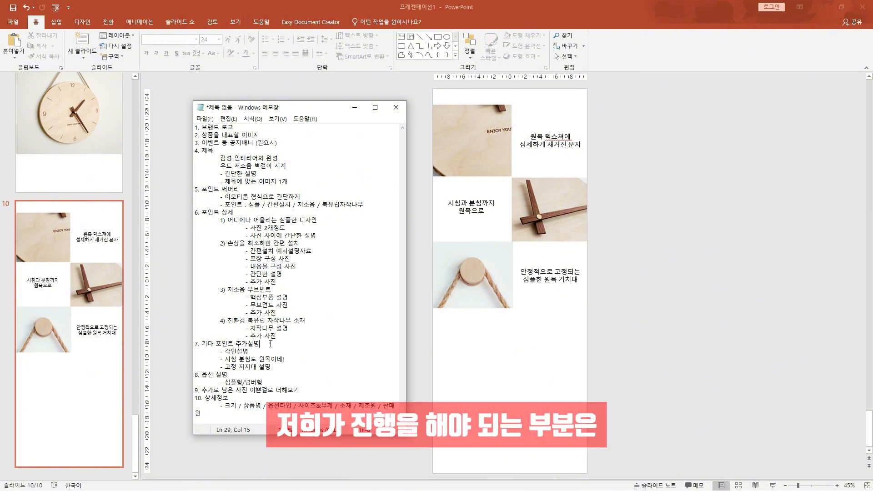
# Copy the "POINT 4" heading text from slide 9 and place it on slide 10 beneath the wooden bracket photo
pyautogui.moveTo(260, 343); pyautogui.dragTo(201, 344)
pyautogui.moveTo(235, 376); pyautogui.dragTo(202, 375)
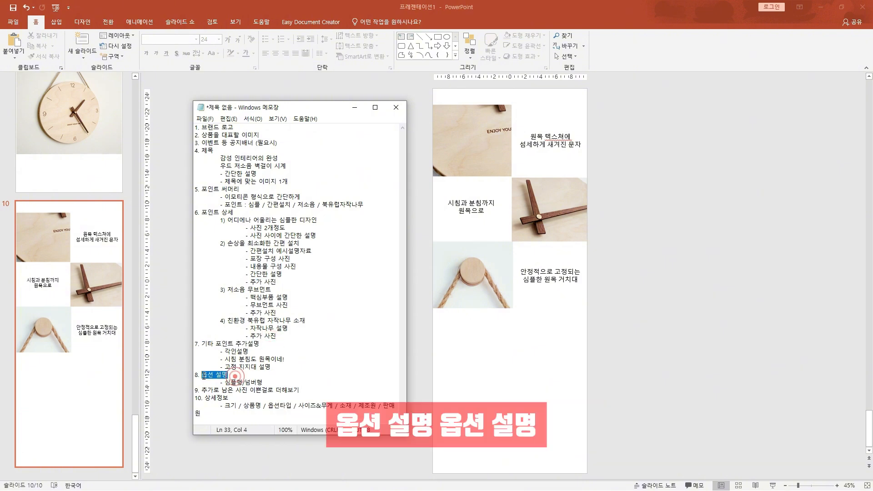
pyautogui.click(339, 452)
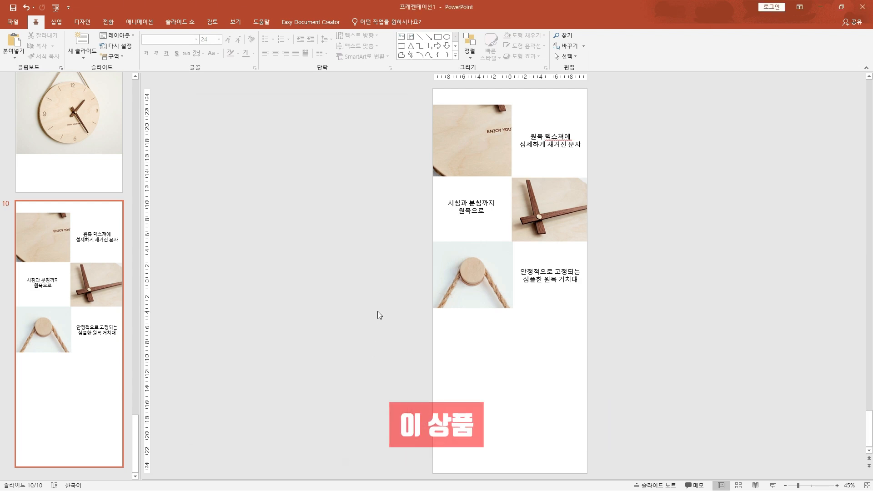
pyautogui.scroll(2, 375, 304)
pyautogui.scroll(2, 374, 303)
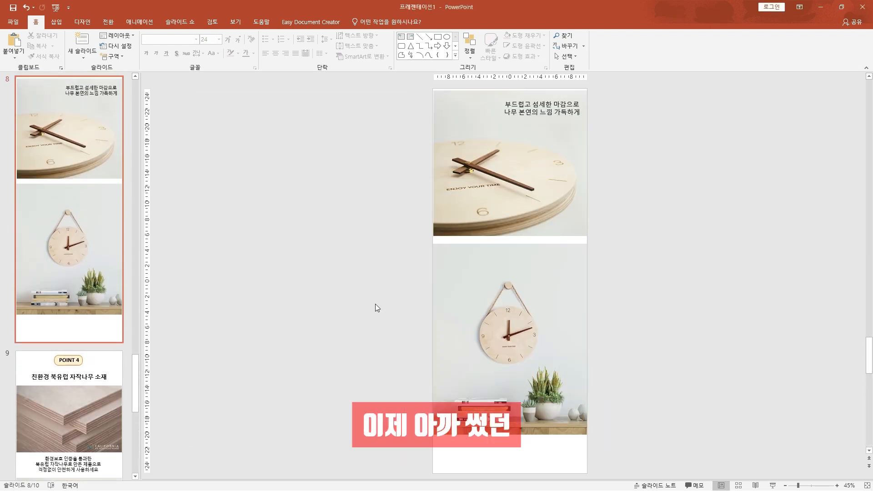
pyautogui.scroll(-3, 374, 303)
pyautogui.click(496, 103)
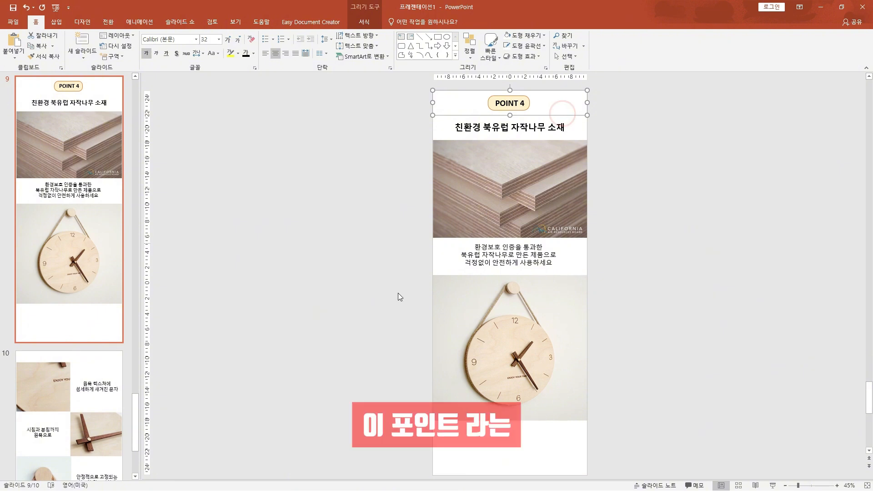
pyautogui.scroll(-3, 370, 323)
pyautogui.hotkey('ctrl', 'v')
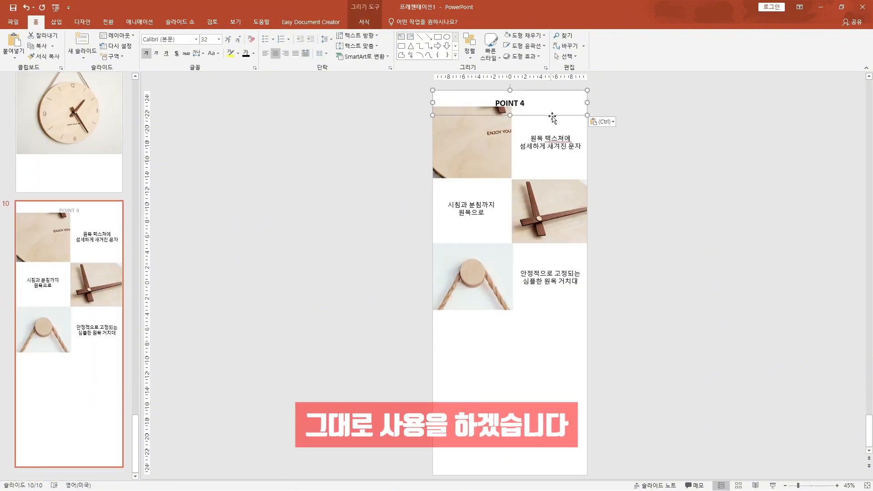
pyautogui.moveTo(547, 116); pyautogui.dragTo(551, 357)
# Rewrite the copied heading on slide 10 as "OPTION"
pyautogui.tripleClick(517, 347)
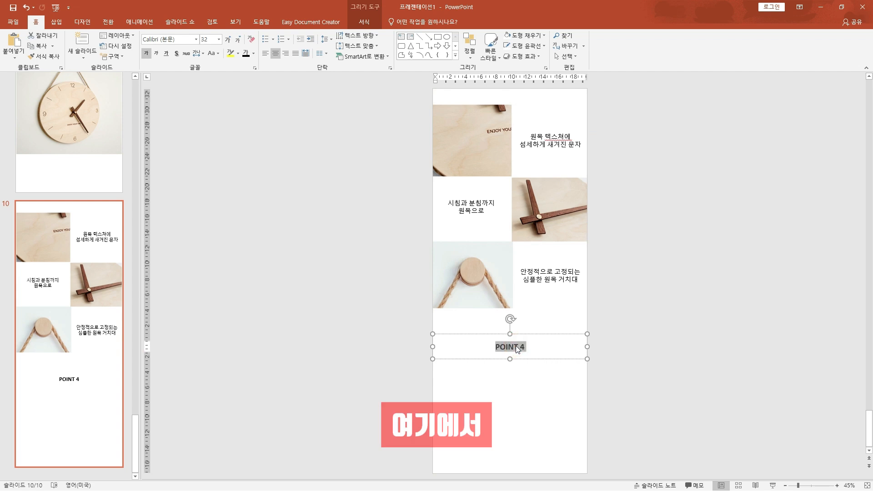
pyautogui.write('ㅒOPTION')
pyautogui.click(394, 384)
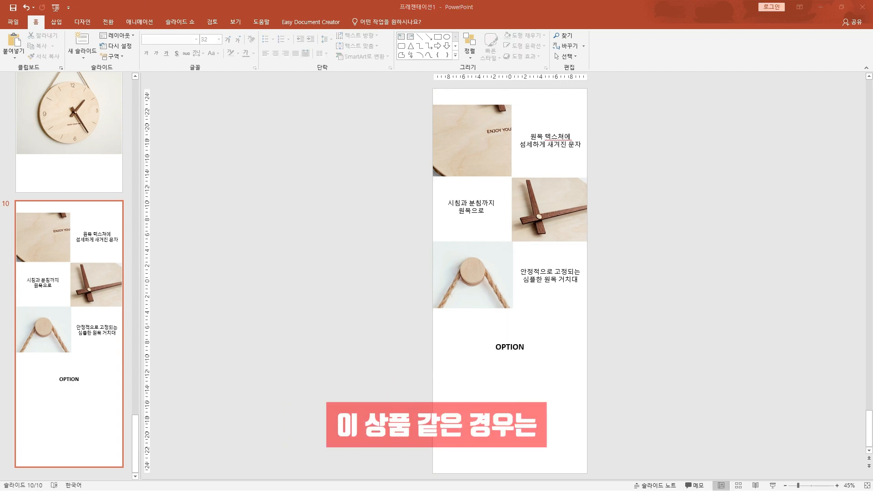
# Paste the two option clock photos on slide 10 and centre the pair beneath the OPTION heading
pyautogui.click(499, 412)
pyautogui.hotkey('ctrl', 'v')
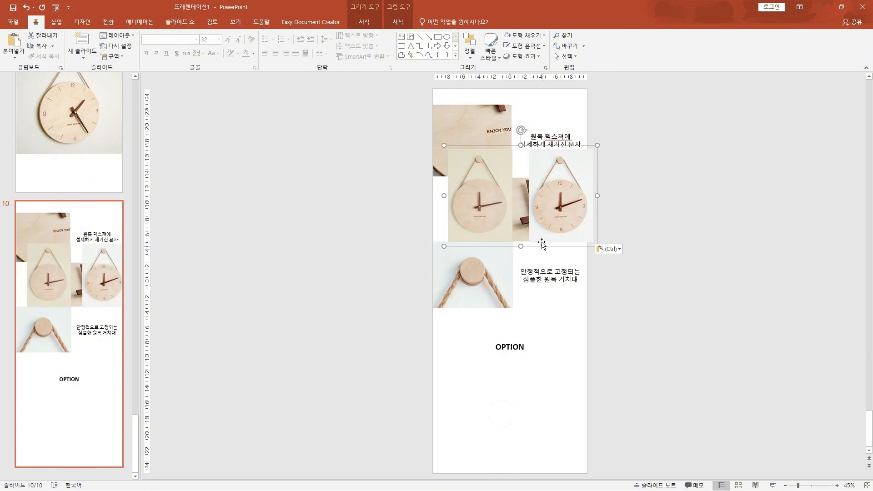
pyautogui.moveTo(533, 284); pyautogui.dragTo(532, 428)
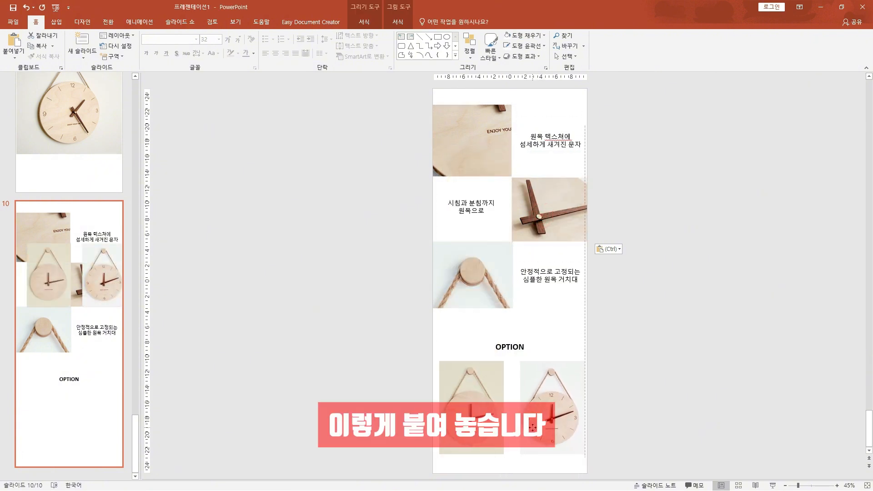
pyautogui.click(358, 409)
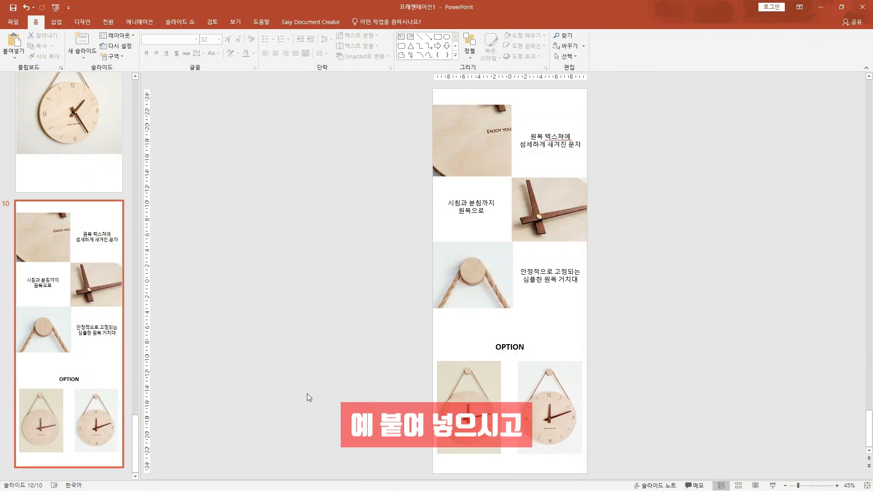
# Copy the OPTION text beneath each clock photo and label the plain clock "심플" and the numbered clock "넘버"
pyautogui.click(513, 347)
pyautogui.moveTo(512, 358); pyautogui.dragTo(472, 465)
pyautogui.doubleClick(468, 453)
pyautogui.write('심플')
pyautogui.moveTo(545, 454); pyautogui.dragTo(562, 466)
pyautogui.doubleClick(552, 454)
pyautogui.write('넘버')
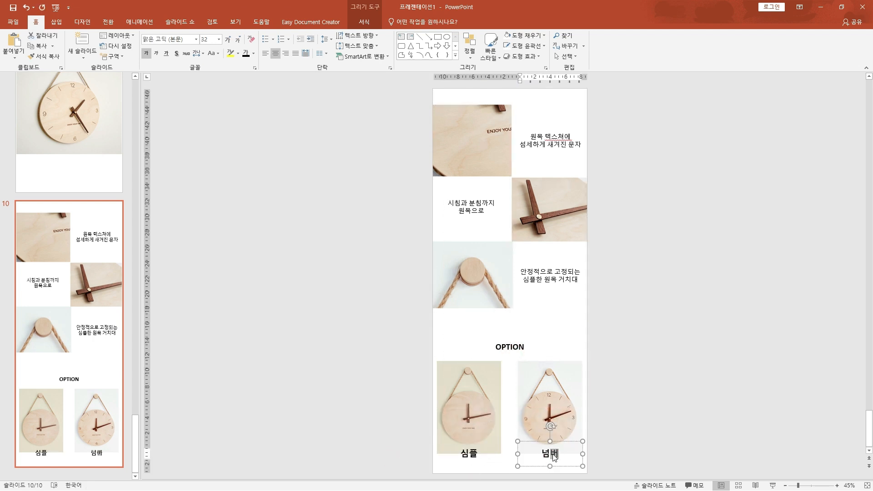
pyautogui.click(639, 427)
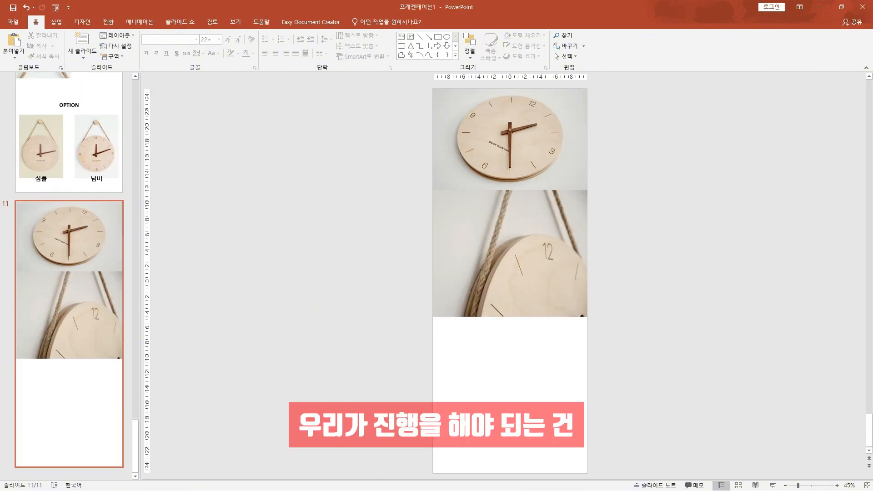
# Copy the "POINT 4" heading text to slide 11, place it beneath the photos and rewrite it as "상세정보"
pyautogui.moveTo(206, 398); pyautogui.dragTo(238, 401)
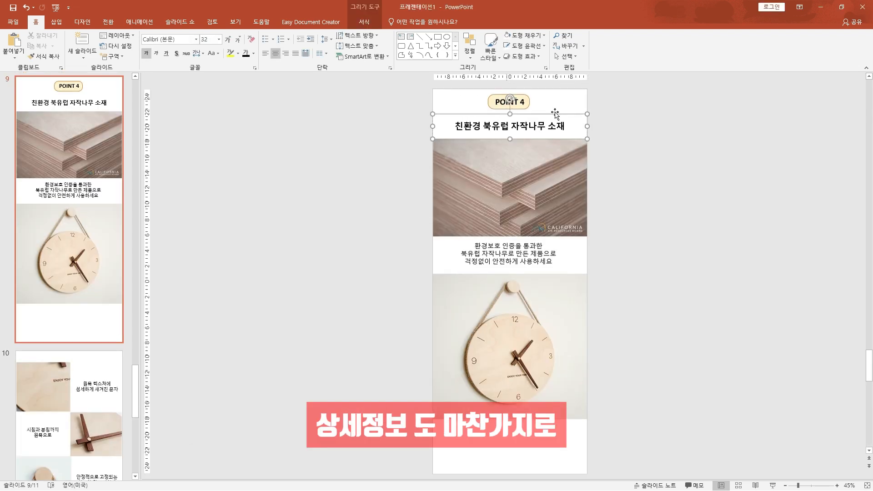
pyautogui.click(555, 111)
pyautogui.click(556, 101)
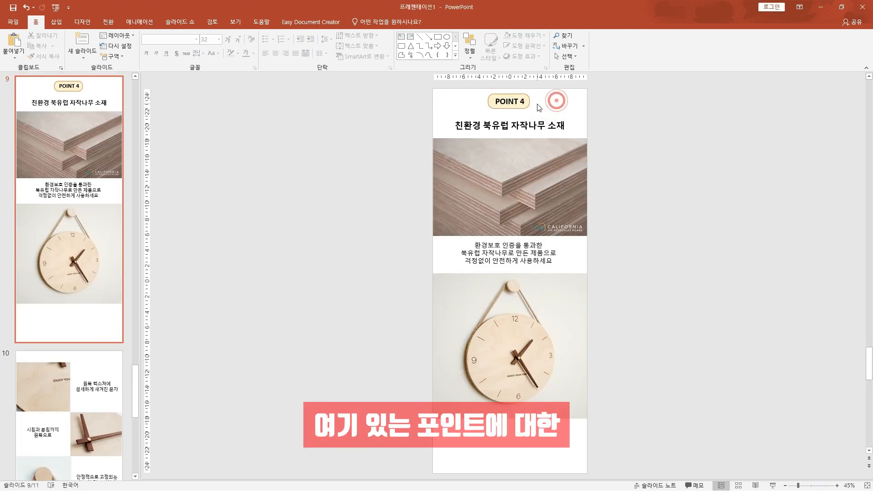
pyautogui.click(528, 103)
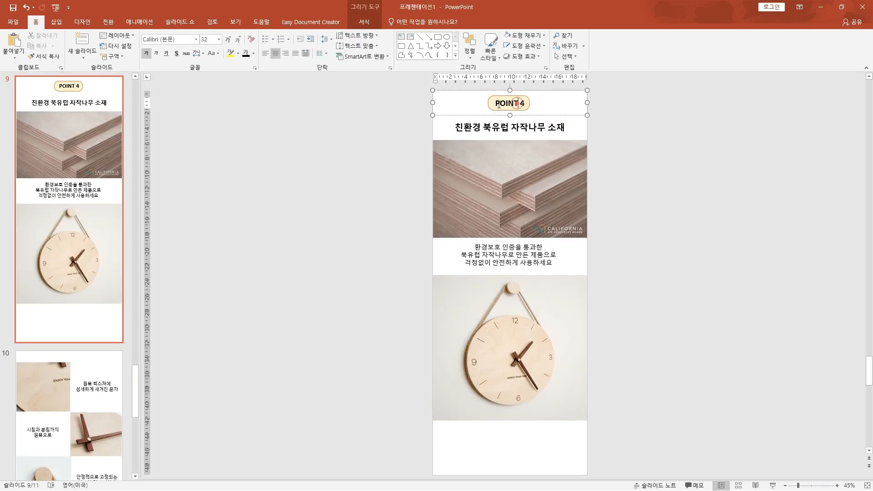
pyautogui.click(452, 112)
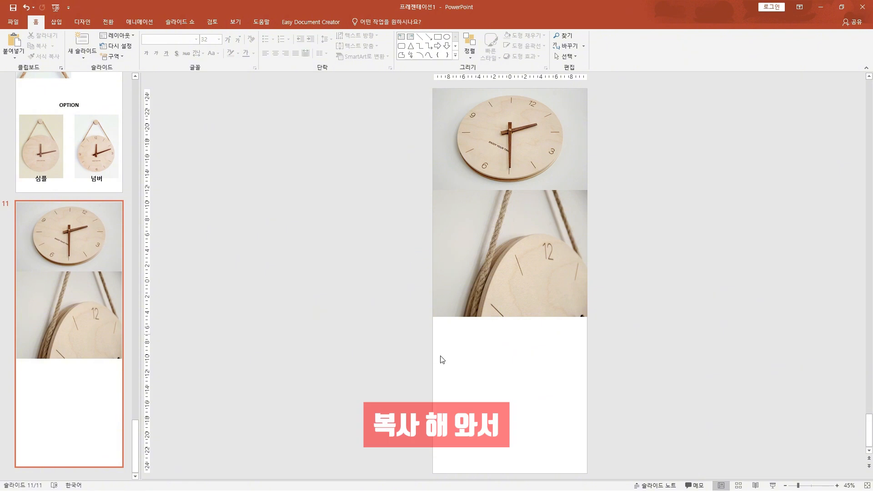
pyautogui.click(339, 363)
pyautogui.hotkey('ctrl', 'v')
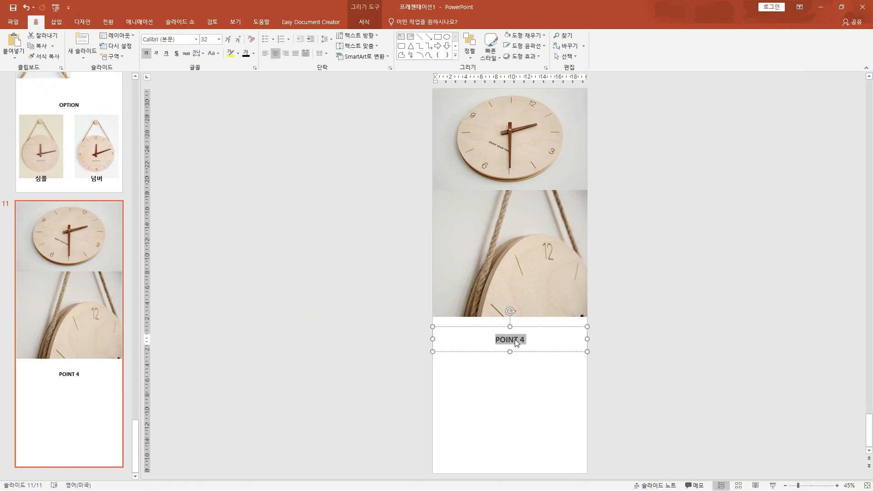
# Draw a horizontal line about 18 cm wide beneath the 상세정보 heading, make it grey and move it closer to the heading
pyautogui.click(419, 36)
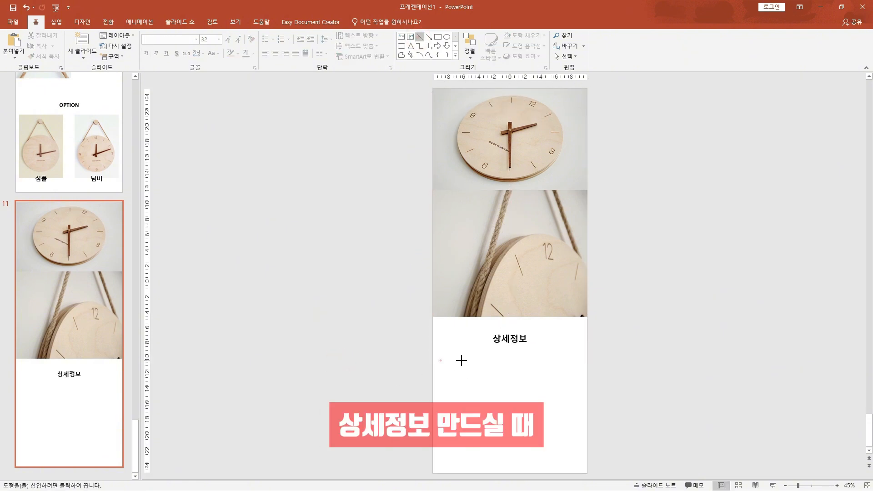
pyautogui.moveTo(441, 360); pyautogui.dragTo(578, 361)
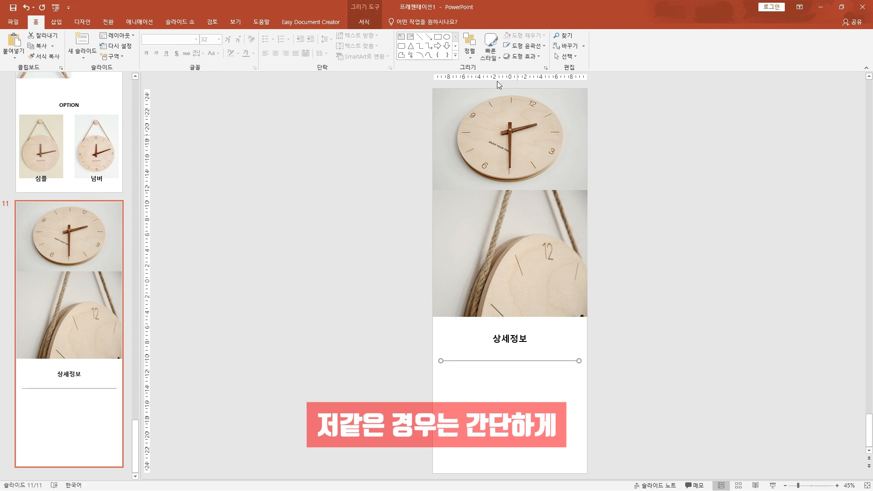
pyautogui.click(356, 26)
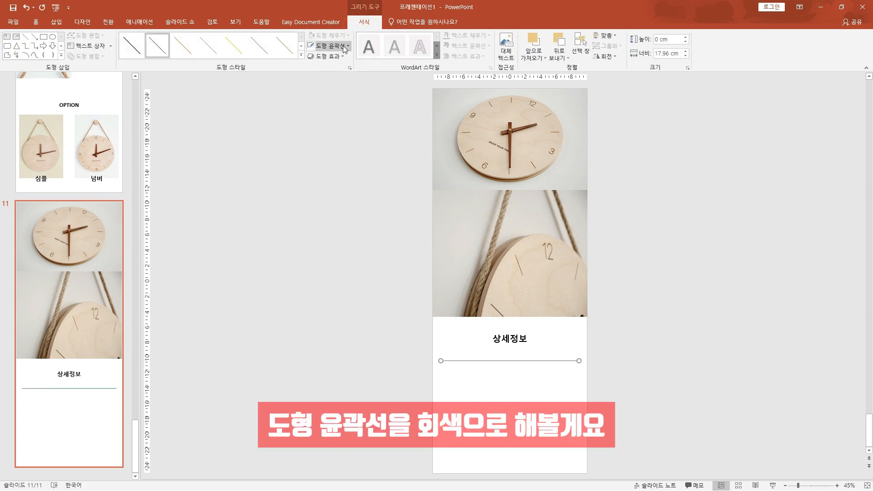
pyautogui.click(343, 46)
pyautogui.click(312, 90)
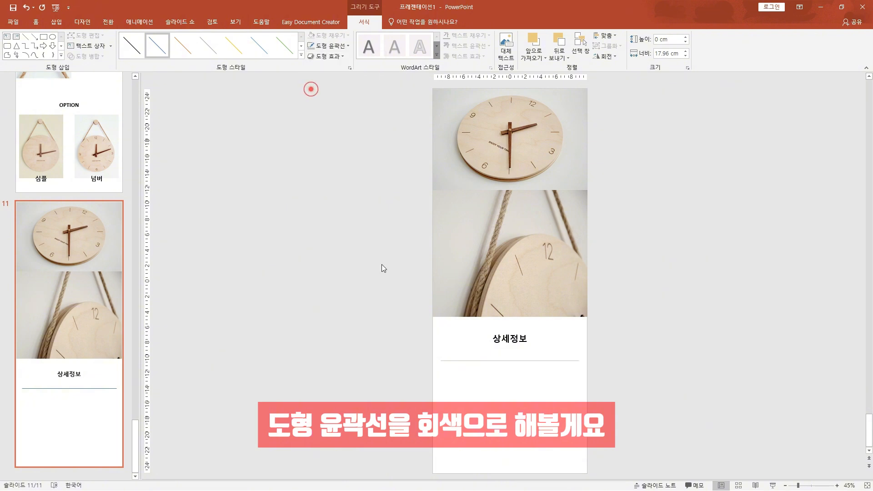
pyautogui.moveTo(523, 361); pyautogui.dragTo(474, 357)
# Duplicate the 상세정보 heading below the line, narrow its box to about 7.2 cm and rewrite it as "상품명"
pyautogui.click(523, 328)
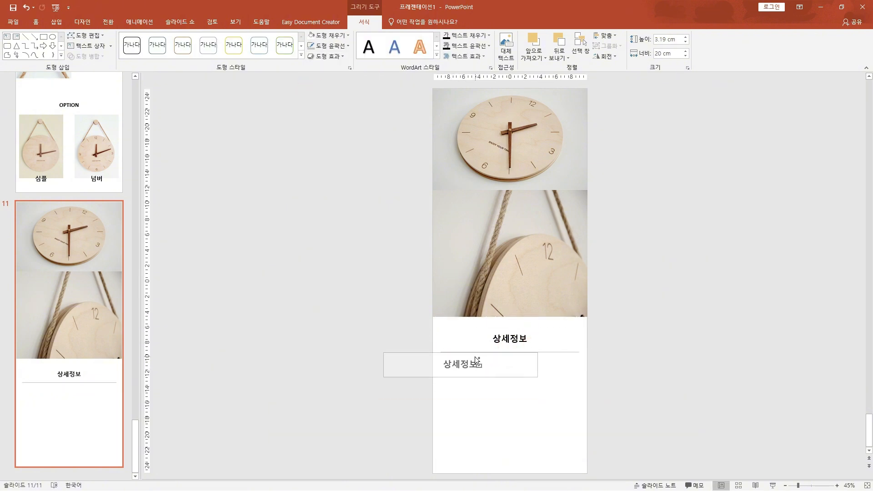
pyautogui.moveTo(537, 364); pyautogui.dragTo(466, 363)
pyautogui.moveTo(429, 376); pyautogui.dragTo(487, 376)
pyautogui.doubleClick(469, 366)
pyautogui.write('상품명')
# Reduce the 상품명 text by three size steps and shrink its box to about 3.5 by 2.4 cm at the line's start
pyautogui.moveTo(523, 364); pyautogui.dragTo(468, 369)
pyautogui.doubleClick(468, 366)
pyautogui.hotkey('ctrl', '[')
pyautogui.hotkey('ctrl', '[')
pyautogui.hotkey('ctrl', '[')
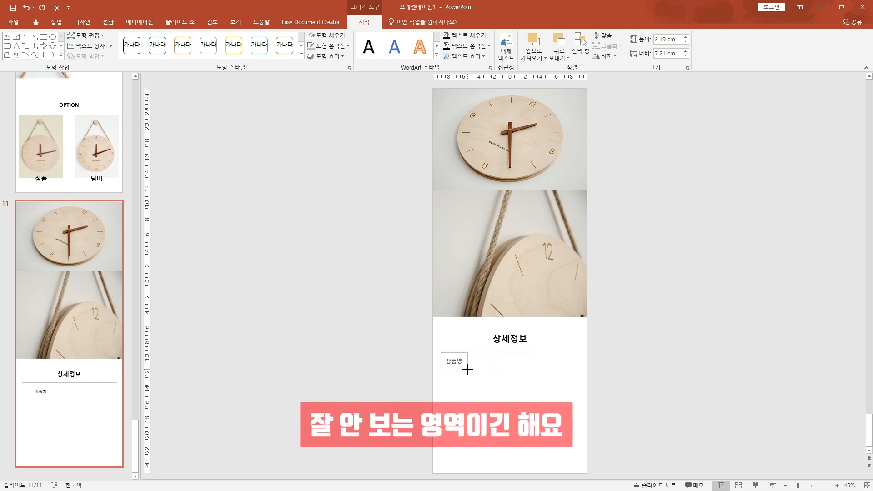
pyautogui.click(466, 384)
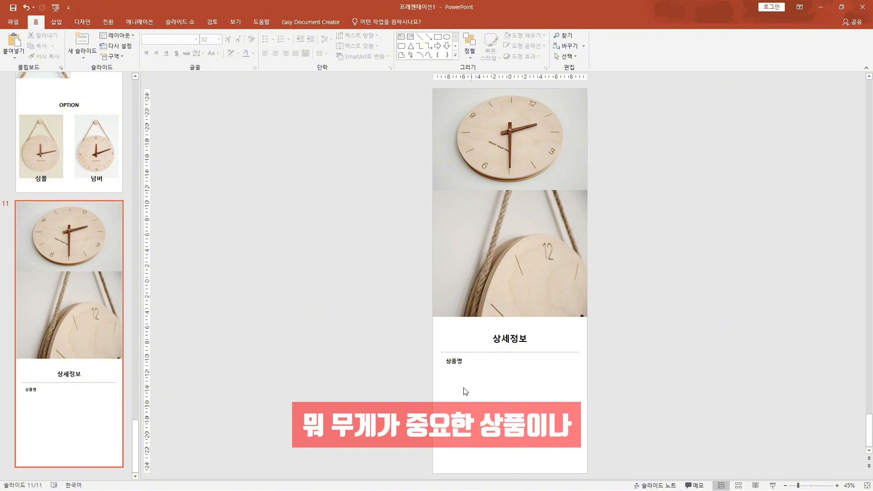
# Duplicate the 상품명 label directly below in regular weight and rewrite the copy as "우드 저소음 벽걸이 시계"
pyautogui.click(456, 360)
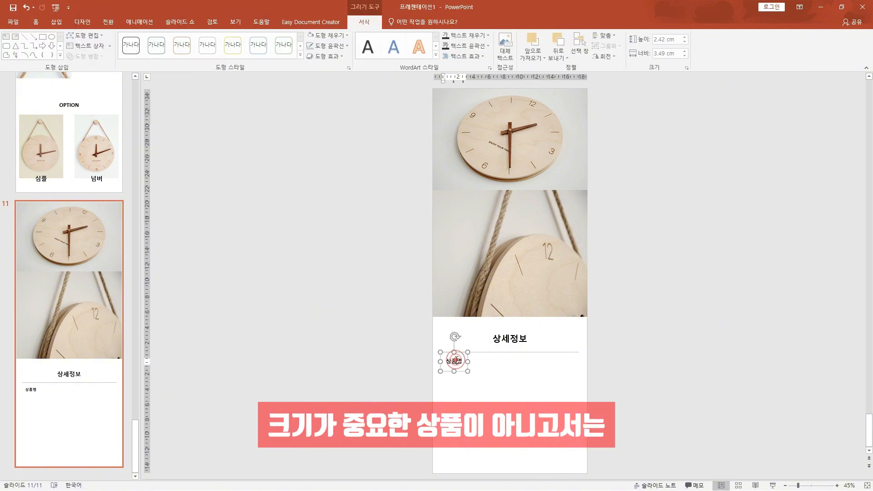
pyautogui.click(473, 383)
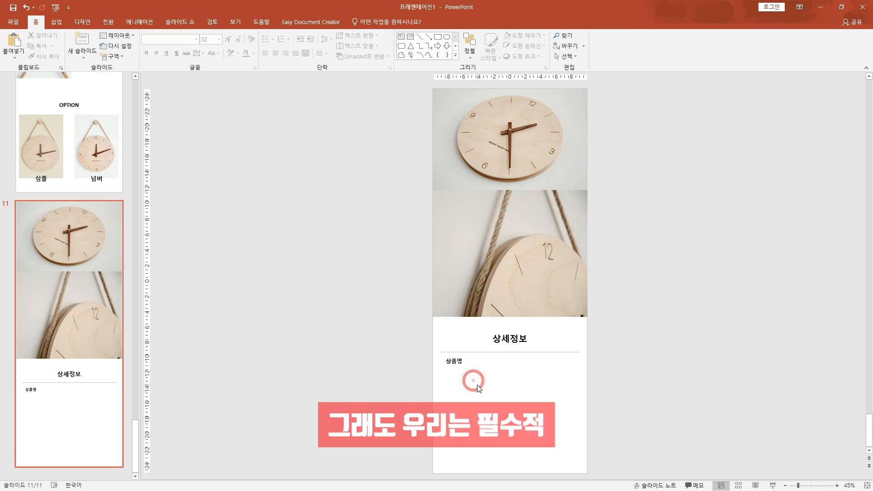
pyautogui.click(456, 361)
pyautogui.moveTo(457, 371); pyautogui.dragTo(457, 383)
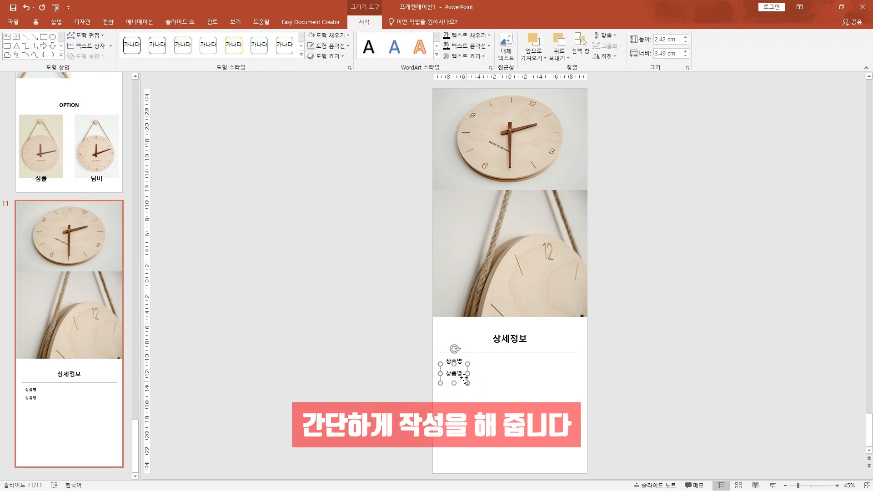
pyautogui.click(460, 374)
pyautogui.press('BackSpace')
pyautogui.press('BackSpace')
pyautogui.press('BackSpace')
pyautogui.write('우드 저소음 벽걸이 시계')
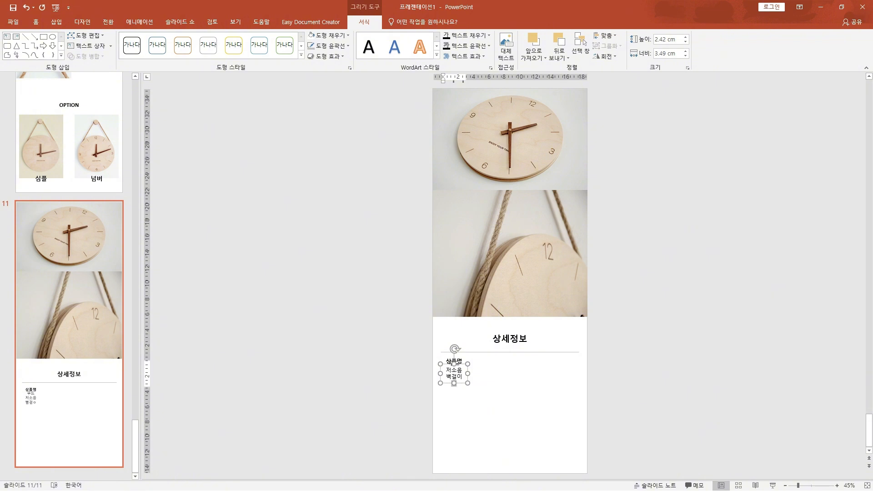
# Widen the product name's text box to 9 cm so the text fits on one line, and keep the box selected
pyautogui.moveTo(468, 373); pyautogui.dragTo(510, 373)
pyautogui.click(485, 399)
pyautogui.click(470, 375)
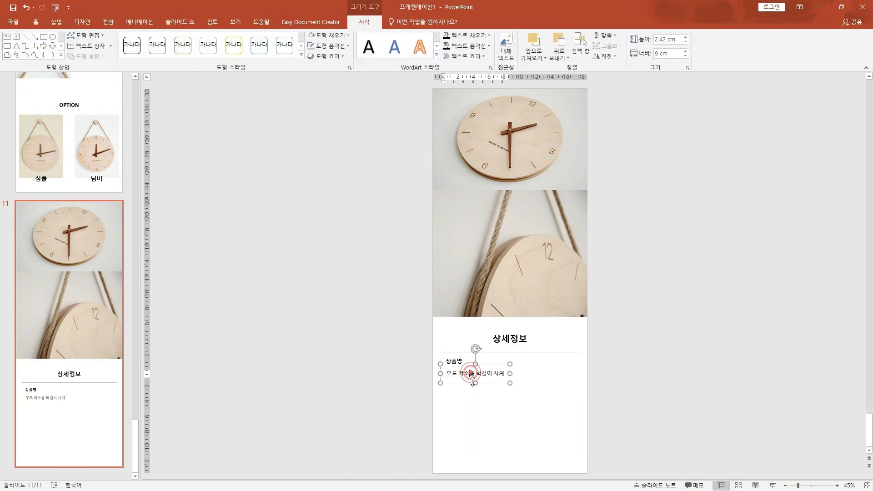
pyautogui.click(472, 381)
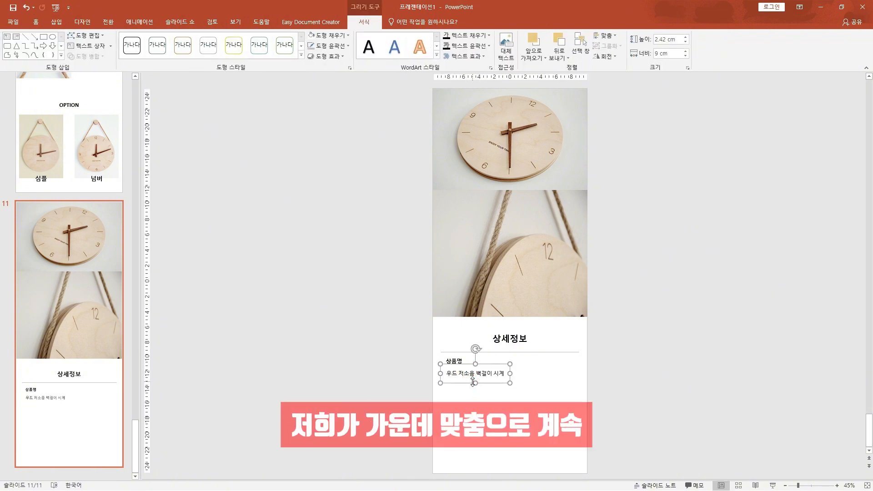